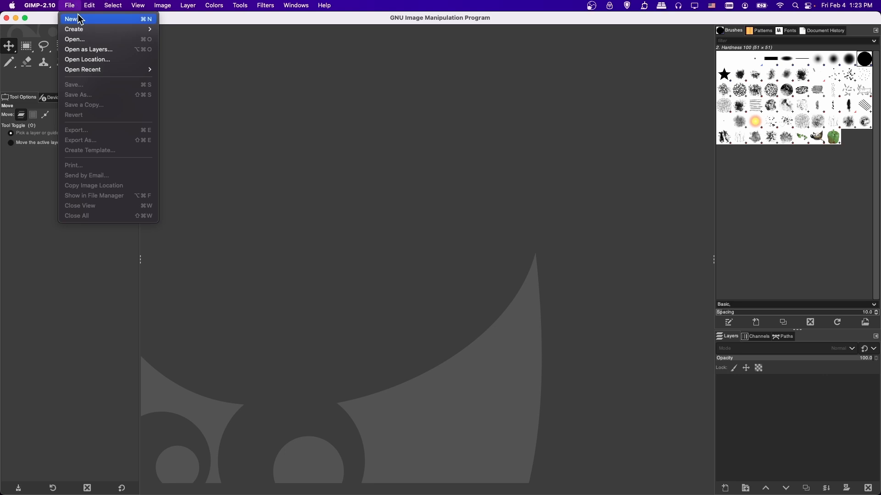
Create a new image 1920 px wide and 1080 px high
{"action": "left_click", "coordinate": [79, 19]}
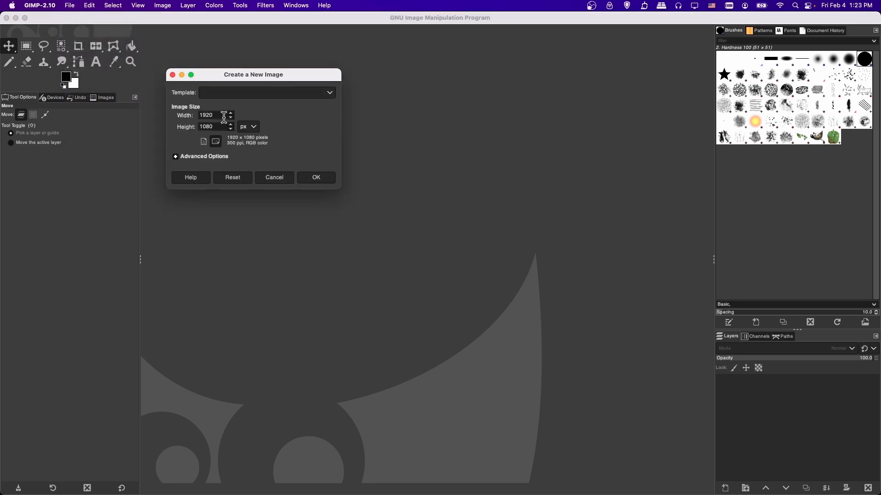
{"action": "left_click_drag", "start_coordinate": [213, 116], "coordinate": [200, 115]}
{"action": "left_click", "coordinate": [220, 117]}
{"action": "left_click_drag", "start_coordinate": [219, 116], "coordinate": [204, 113]}
{"action": "type", "text": "1920"}
{"action": "key", "text": "Tab"}
{"action": "type", "text": "720"}
{"action": "key", "text": "Tab"}
{"action": "double_click", "coordinate": [220, 115]}
{"action": "type", "text": "1920"}
{"action": "key", "text": "Tab"}
{"action": "type", "text": "1080"}
{"action": "left_click", "coordinate": [322, 178]}
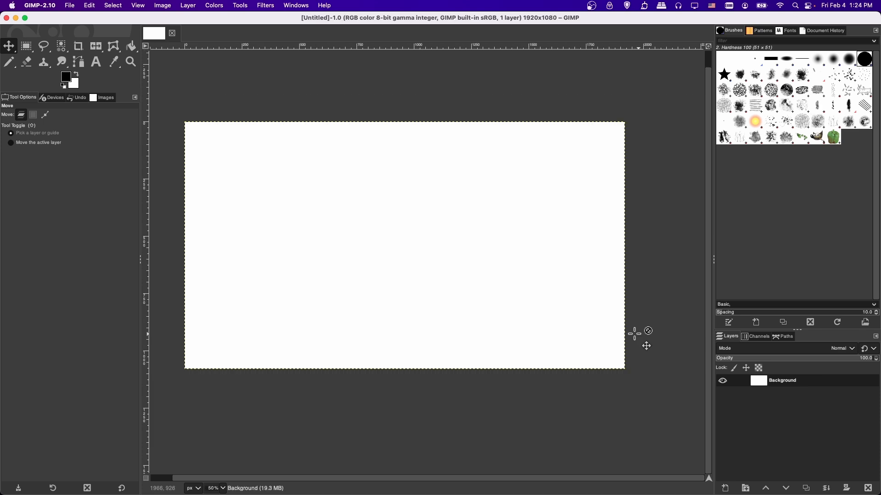
{"action": "scroll", "coordinate": [638, 334], "scroll_direction": "up", "scroll_amount": 2}
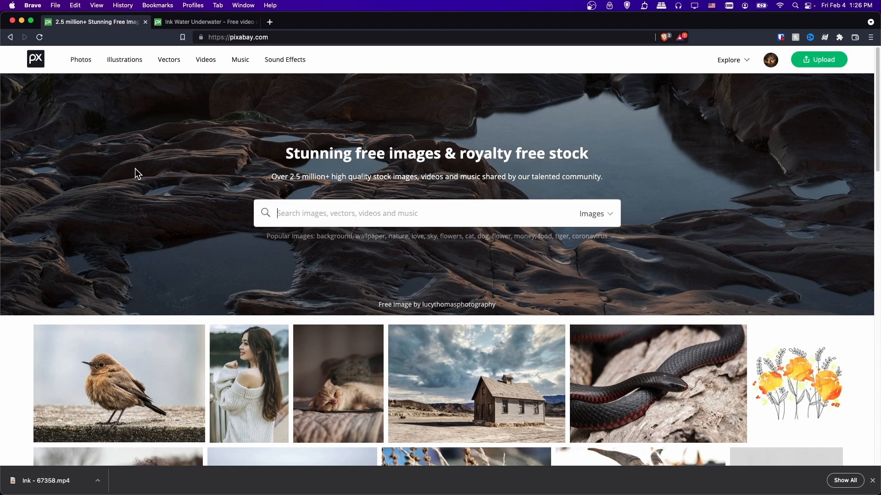
Switch to the browser, look over the Pixabay home page, open pexels.com in a new tab and return to Pixabay
{"action": "scroll", "coordinate": [142, 187], "scroll_direction": "down", "scroll_amount": 1}
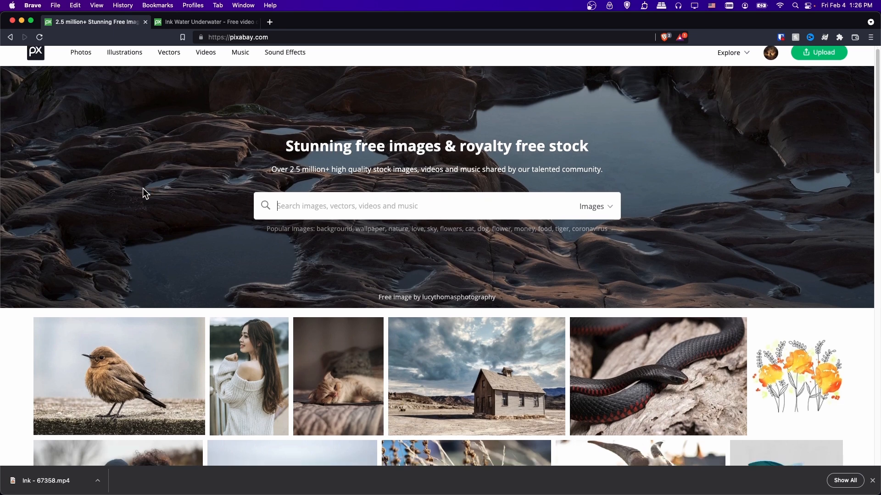
{"action": "scroll", "coordinate": [142, 189], "scroll_direction": "up", "scroll_amount": 1}
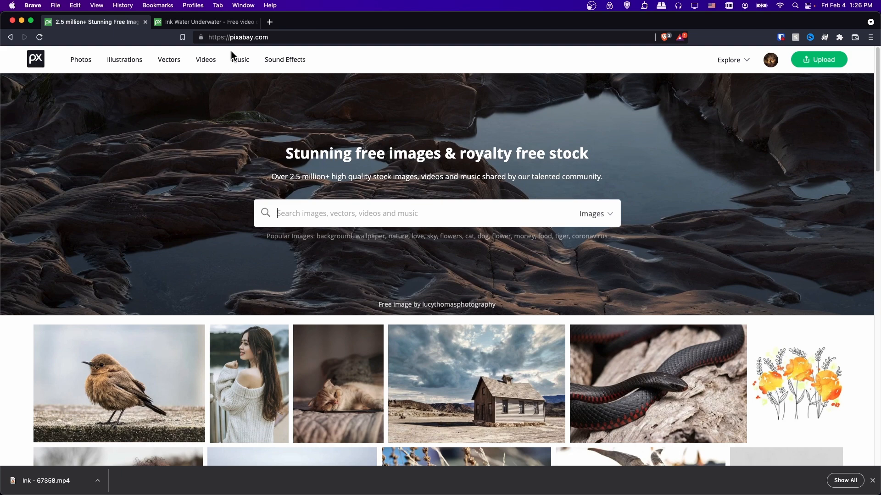
{"action": "left_click", "coordinate": [269, 22]}
{"action": "type", "text": "pexels.com"}
{"action": "key", "text": "Return"}
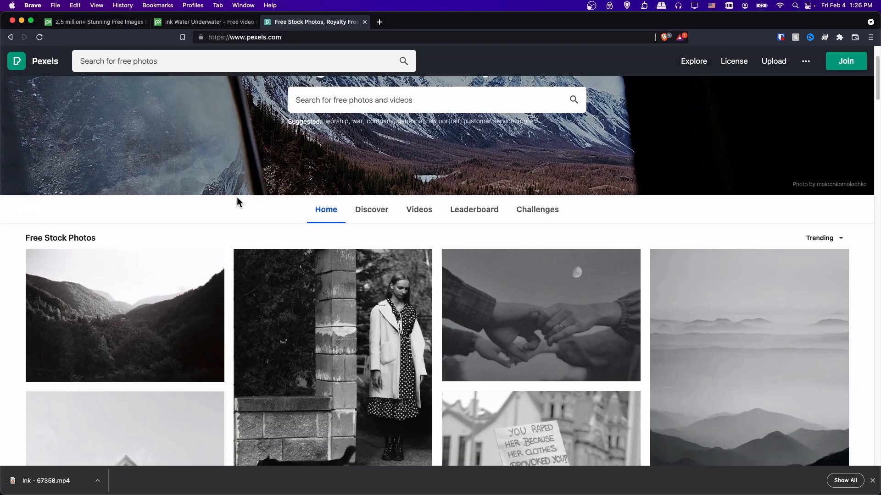
{"action": "left_click", "coordinate": [112, 30]}
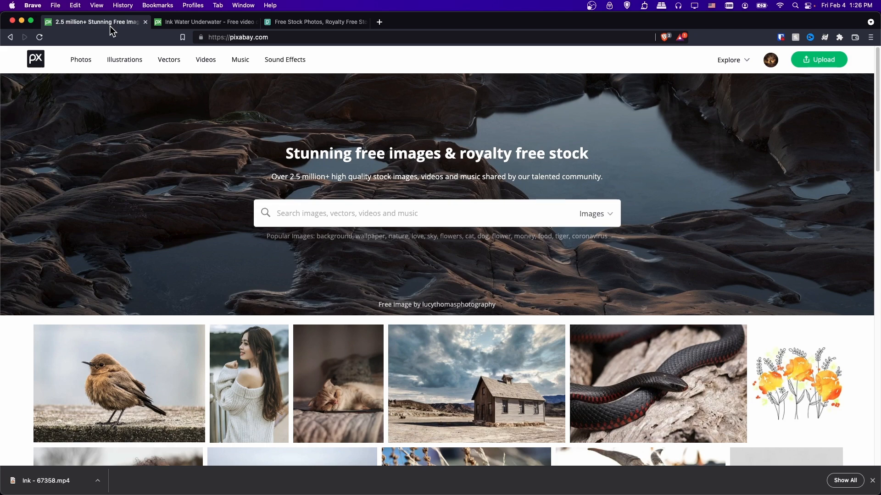
Switch to Finder and open Ink - 67358.mp4 from the Desktop folder with VLC, granting it access to the folder
{"action": "key", "text": "super+Tab"}
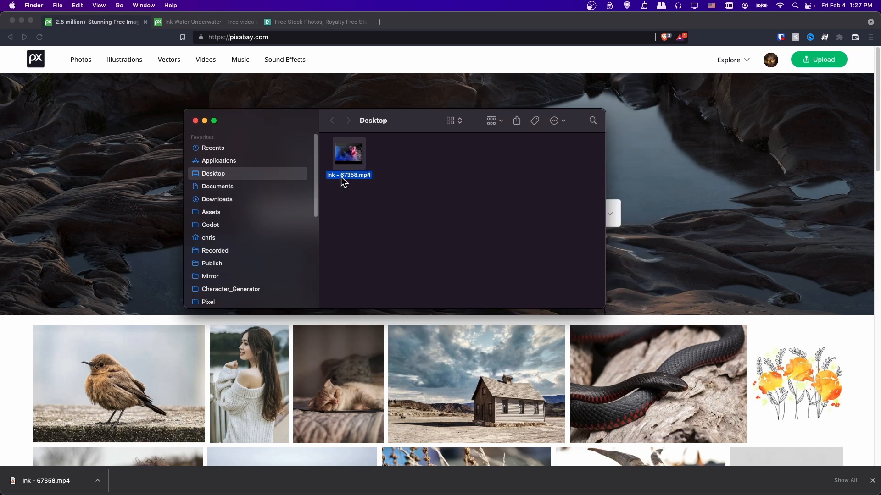
{"action": "right_click", "coordinate": [343, 181]}
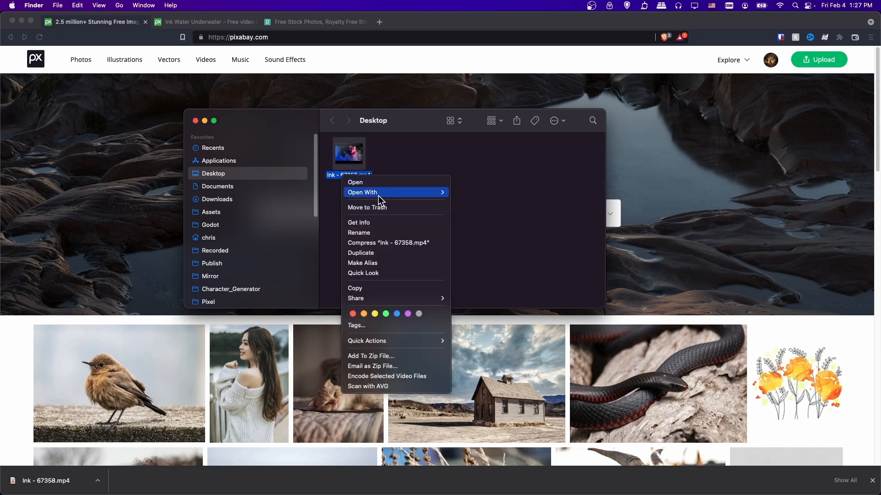
{"action": "mouse_move", "coordinate": [378, 192]}
{"action": "left_click", "coordinate": [503, 195]}
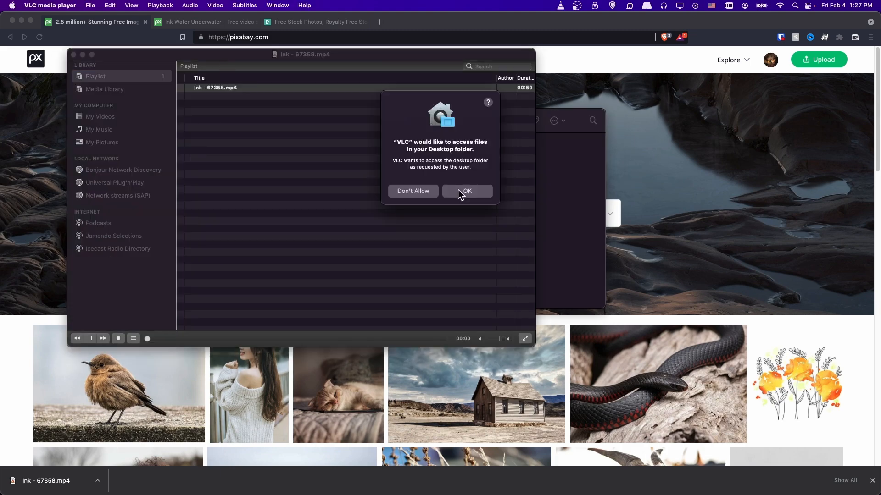
{"action": "left_click", "coordinate": [463, 191]}
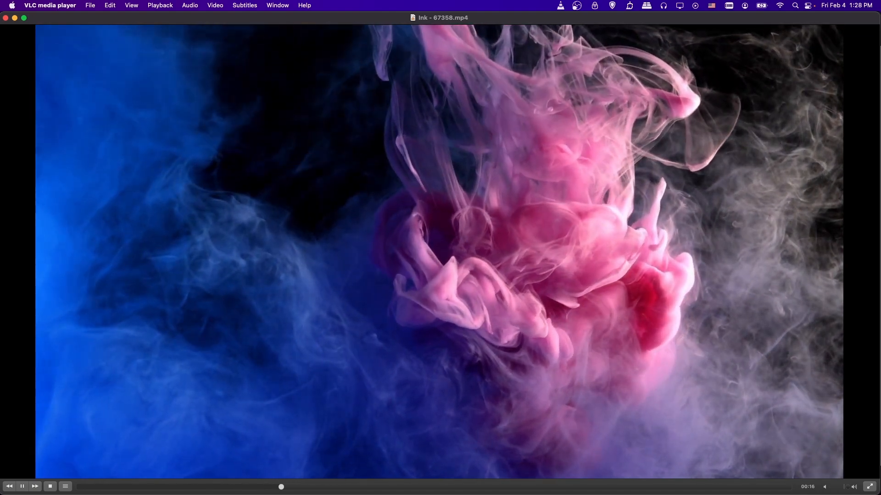
Pause the ink video and look through its frames from beginning to end for a suitable still
{"action": "left_click", "coordinate": [305, 487]}
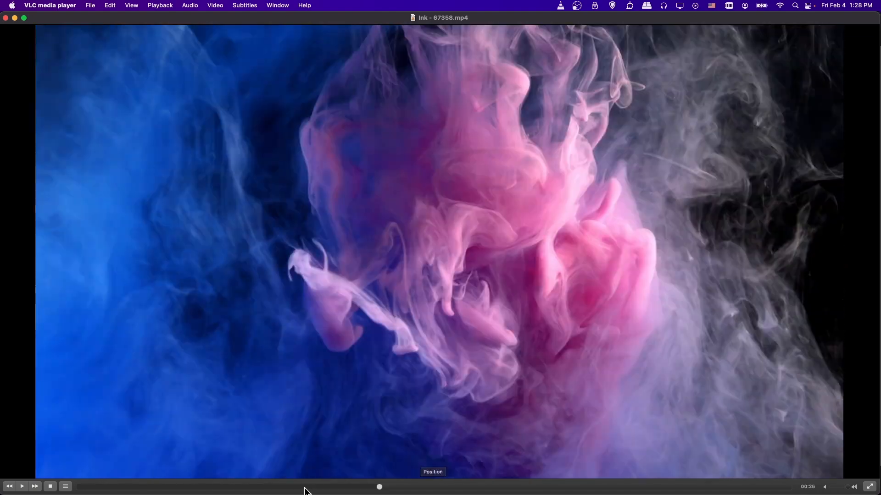
{"action": "key", "text": "space"}
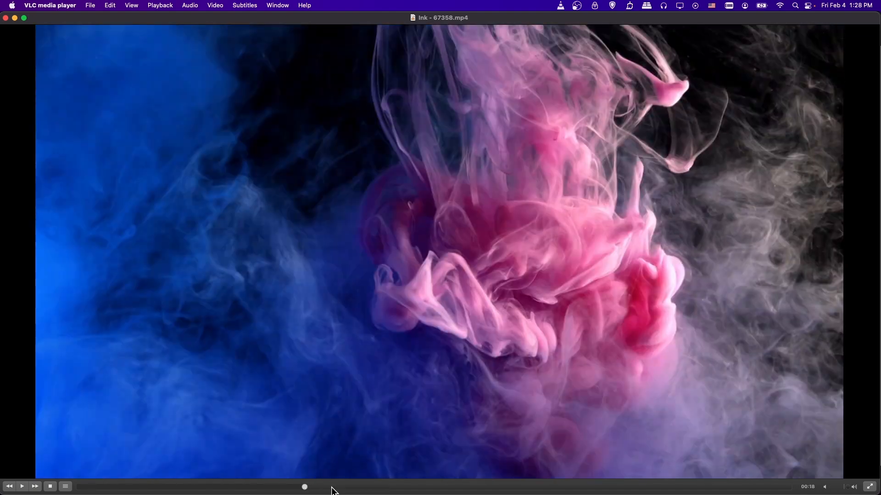
{"action": "left_click", "coordinate": [406, 488]}
{"action": "left_click", "coordinate": [475, 487]}
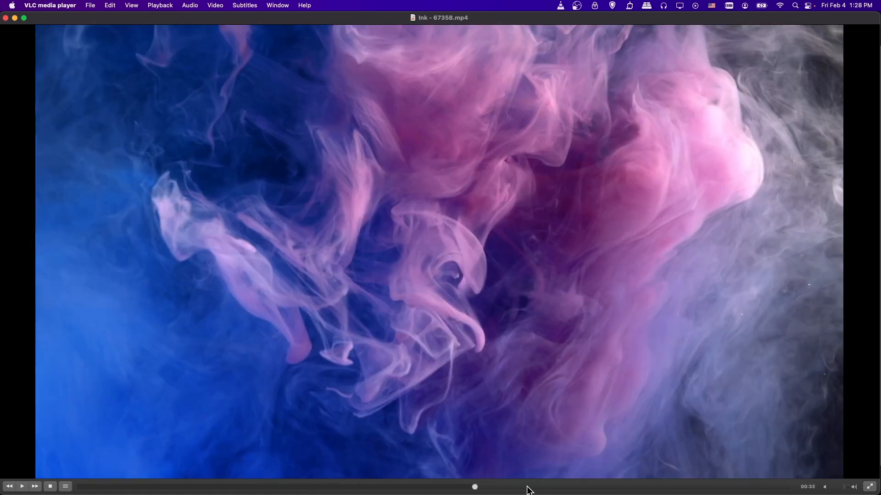
{"action": "left_click", "coordinate": [529, 487]}
{"action": "left_click", "coordinate": [588, 487]}
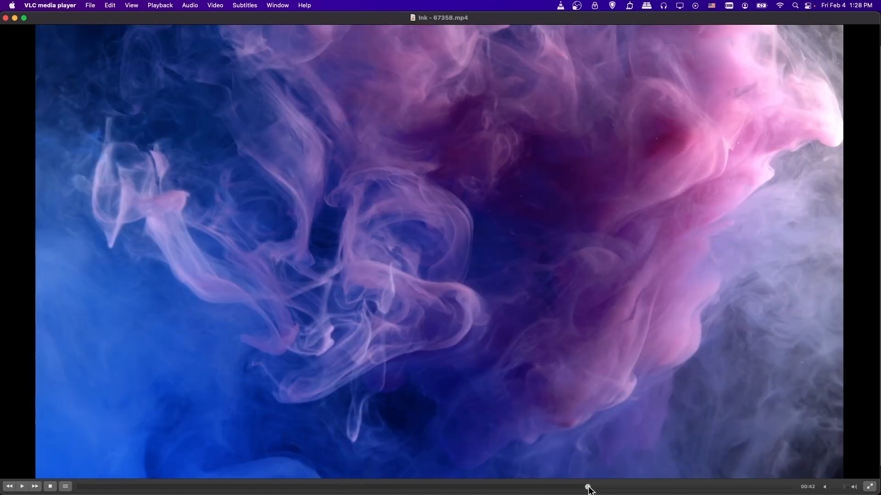
{"action": "left_click", "coordinate": [754, 487]}
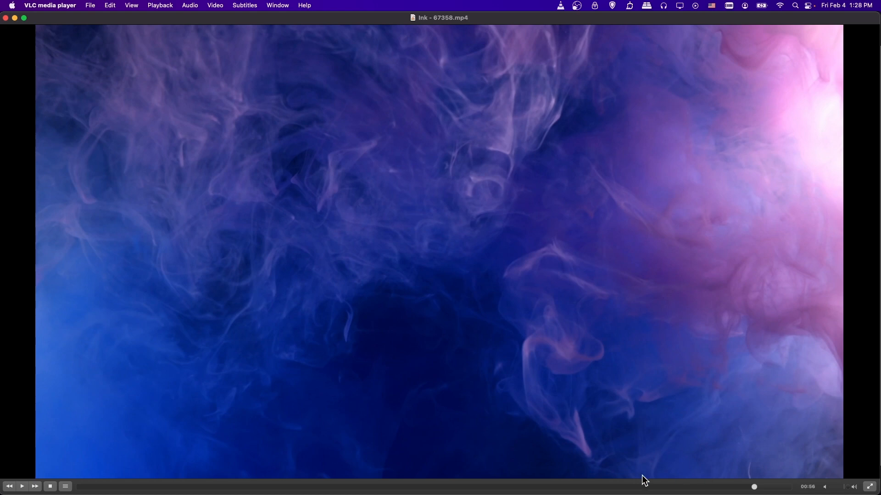
Go to the video frame at 00:17 and save a snapshot of it
{"action": "left_click", "coordinate": [286, 487]}
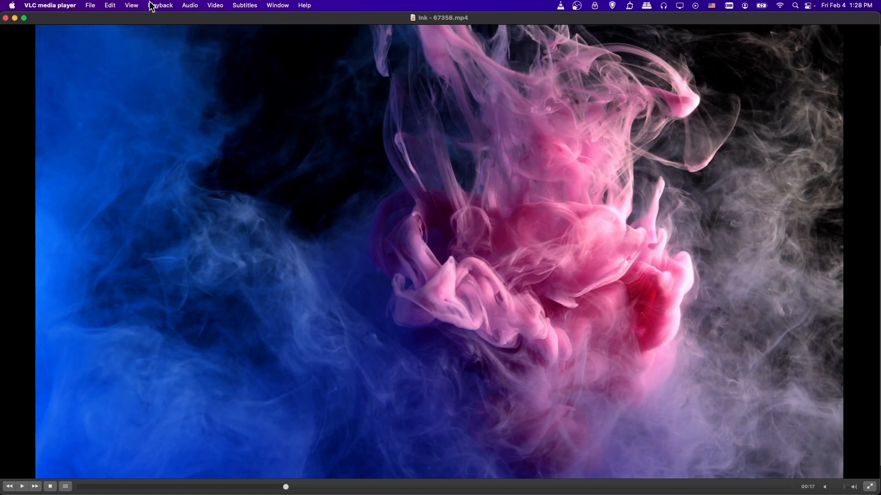
{"action": "left_click", "coordinate": [223, 6]}
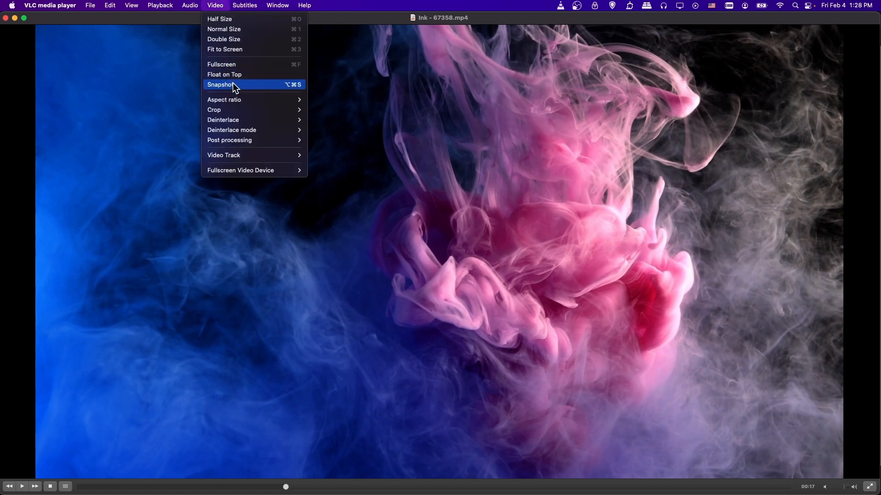
{"action": "left_click", "coordinate": [299, 89]}
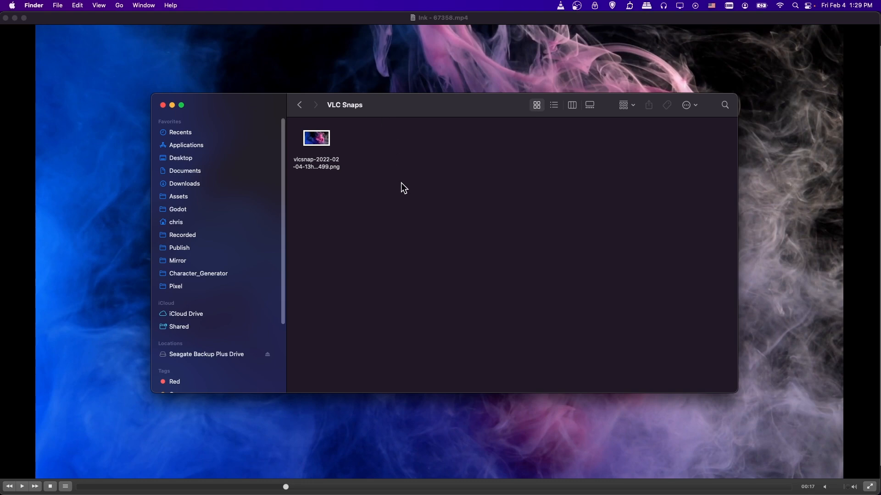
Switch to GIMP and add the snapshot PNG from the VLC Snaps folder to the blank image as a new layer
{"action": "left_click_drag", "start_coordinate": [401, 182], "coordinate": [293, 136]}
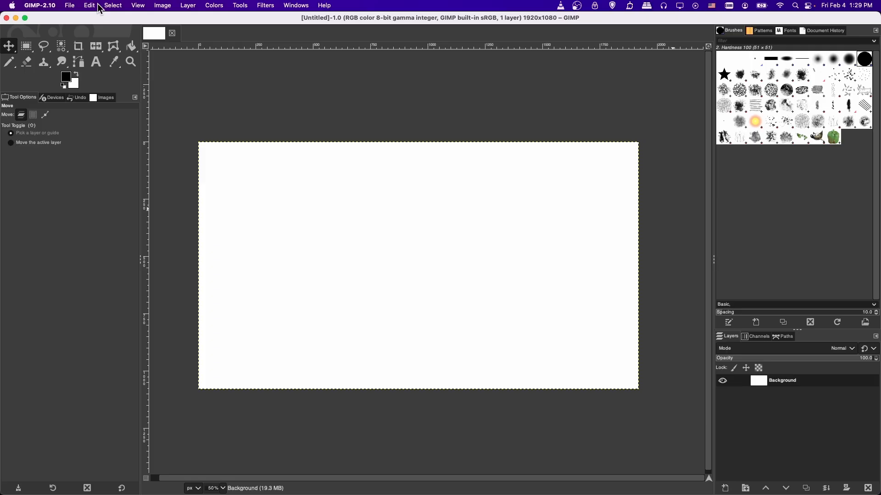
{"action": "left_click_drag", "start_coordinate": [94, 13], "coordinate": [387, 137]}
{"action": "left_click_drag", "start_coordinate": [443, 143], "coordinate": [418, 64]}
{"action": "left_click_drag", "start_coordinate": [341, 102], "coordinate": [219, 103]}
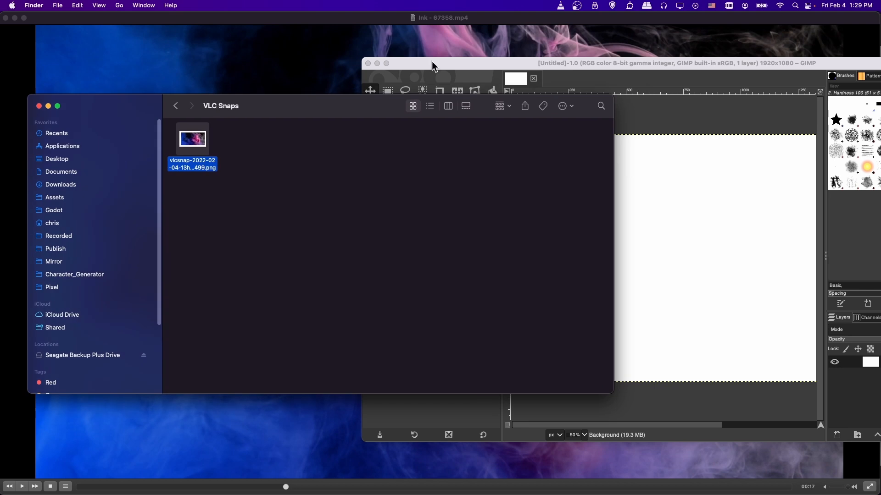
{"action": "left_click_drag", "start_coordinate": [440, 71], "coordinate": [400, 59]}
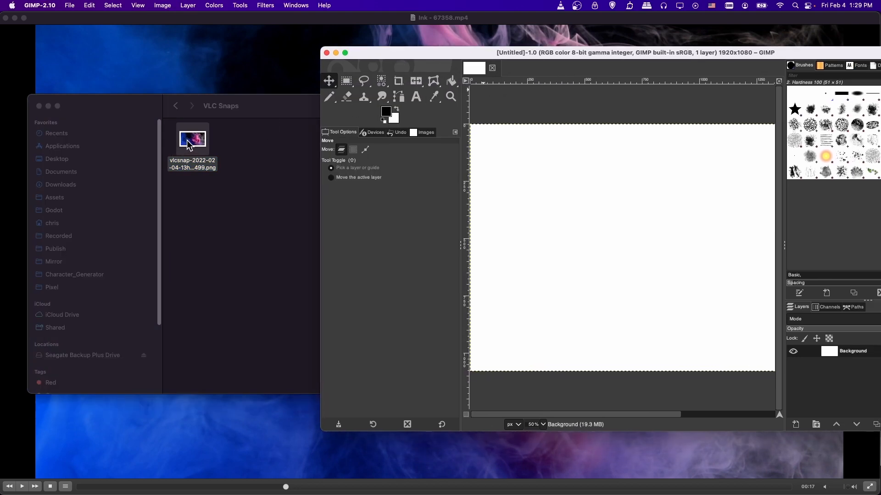
{"action": "left_click_drag", "start_coordinate": [192, 140], "coordinate": [544, 205]}
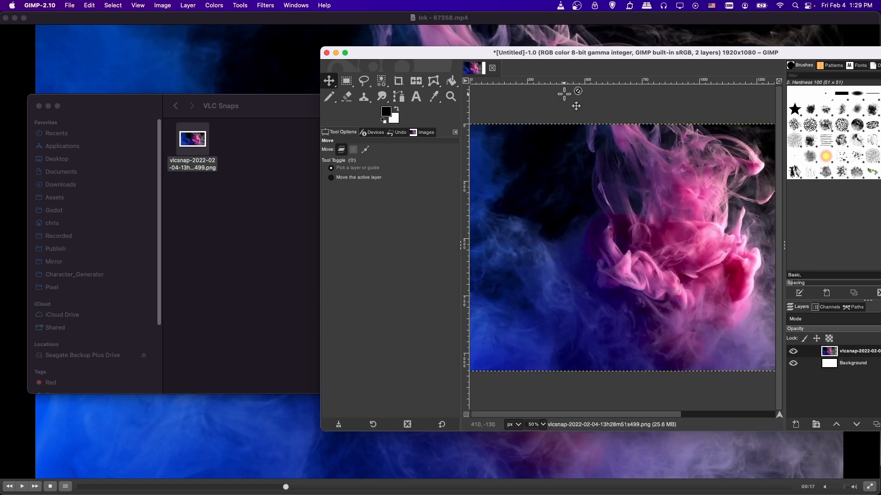
{"action": "scroll", "coordinate": [567, 99], "scroll_direction": "down", "scroll_amount": 1}
{"action": "left_click_drag", "start_coordinate": [583, 55], "coordinate": [470, 56]}
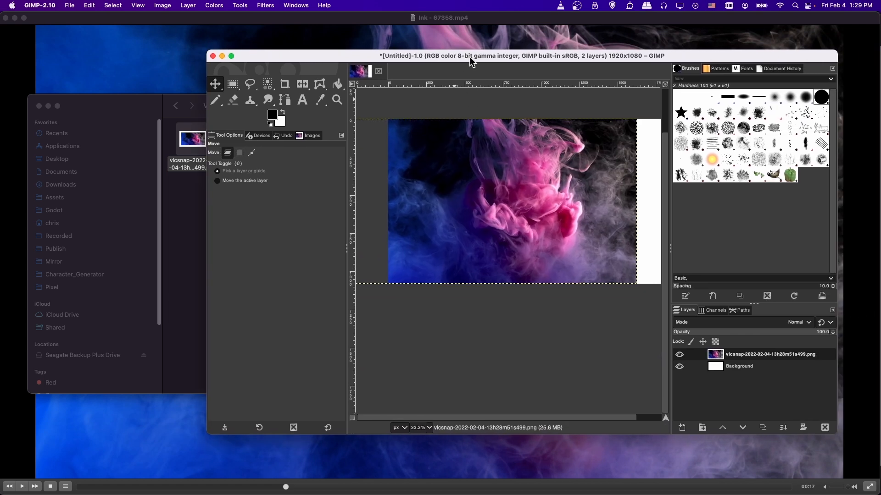
{"action": "double_click", "coordinate": [469, 57]}
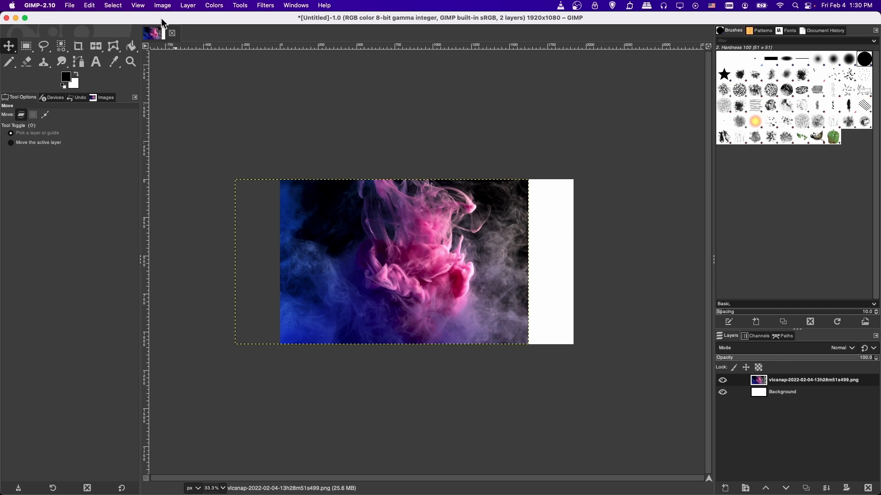
Add a horizontal guide at 50% of the image height
{"action": "left_click", "coordinate": [169, 8]}
{"action": "mouse_move", "coordinate": [188, 195]}
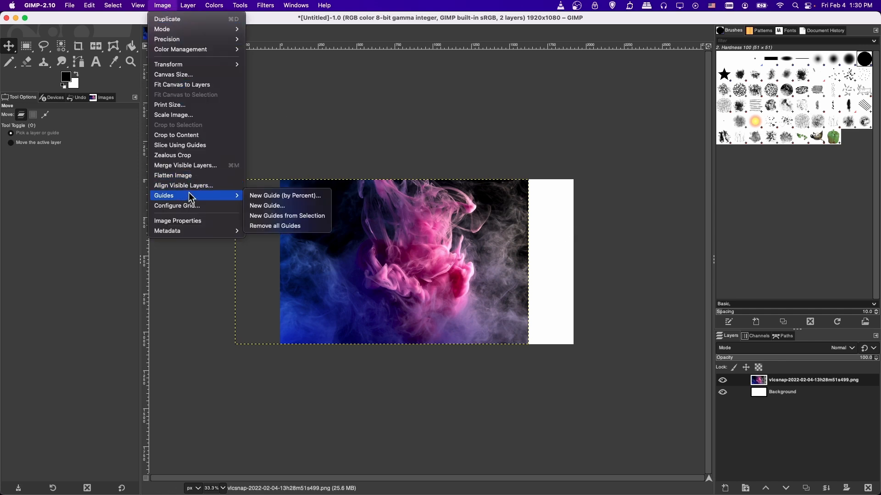
{"action": "left_click", "coordinate": [255, 197]}
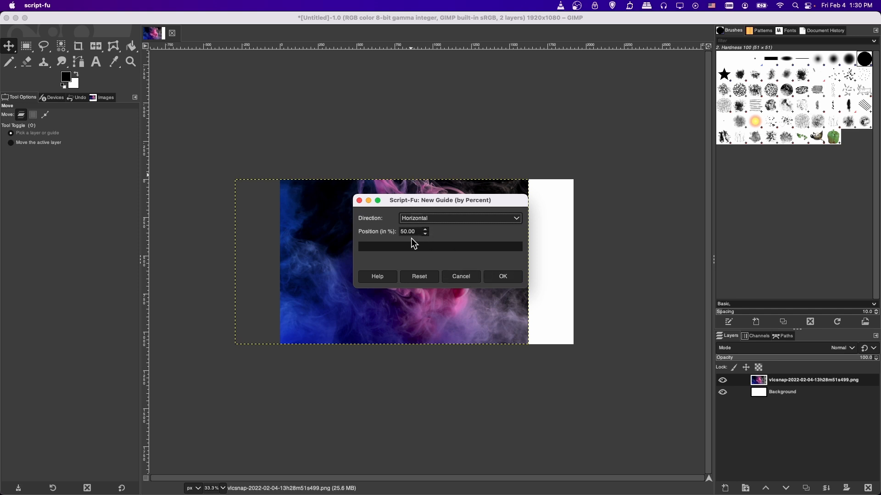
{"action": "left_click", "coordinate": [515, 278]}
Add a vertical guide at 50% of the image width
{"action": "left_click", "coordinate": [165, 6]}
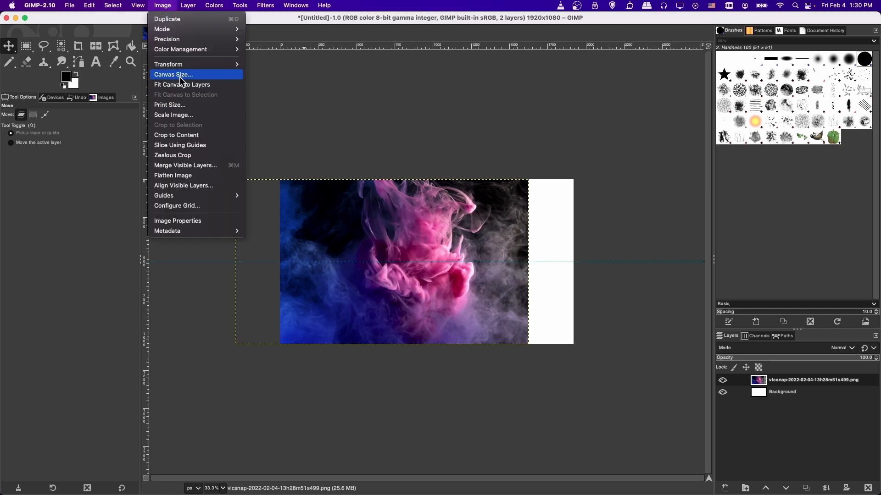
{"action": "mouse_move", "coordinate": [210, 196]}
{"action": "left_click", "coordinate": [271, 196]}
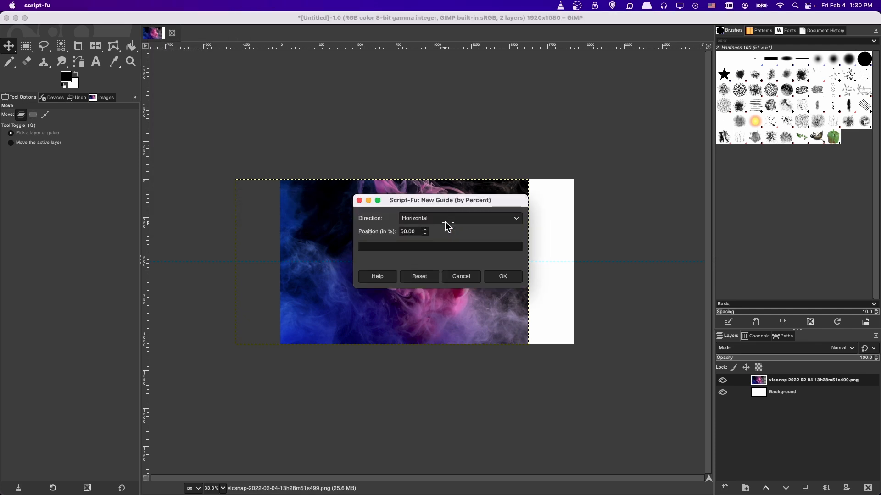
{"action": "left_click", "coordinate": [445, 218]}
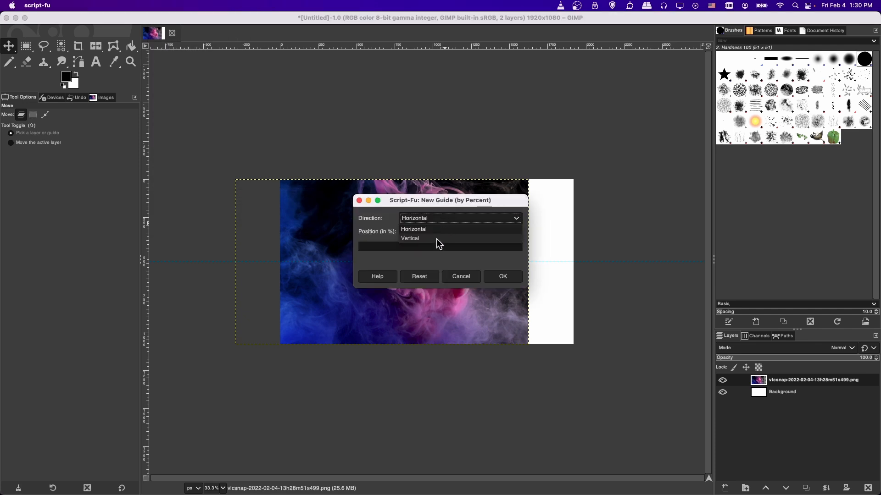
{"action": "left_click", "coordinate": [436, 239]}
{"action": "left_click", "coordinate": [493, 275]}
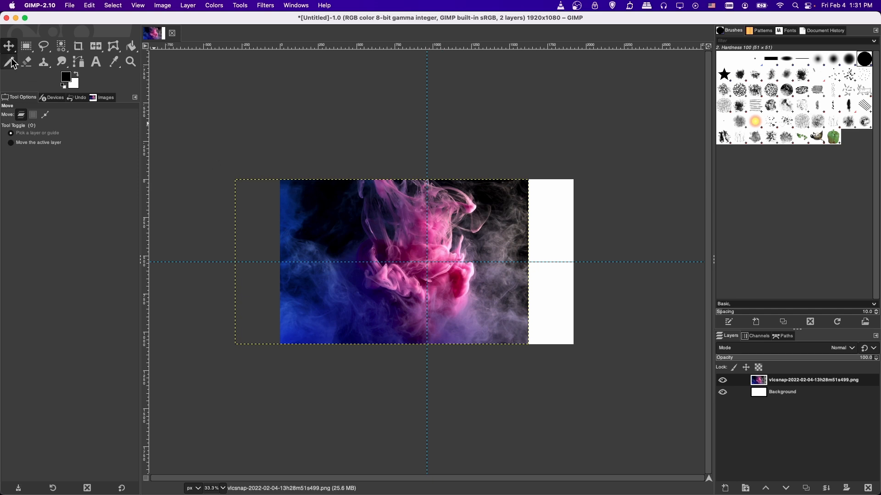
Move the snapshot layer sideways so its edges line up with the canvas and it covers the white background
{"action": "left_click", "coordinate": [456, 212]}
{"action": "left_click_drag", "start_coordinate": [456, 213], "coordinate": [500, 211]}
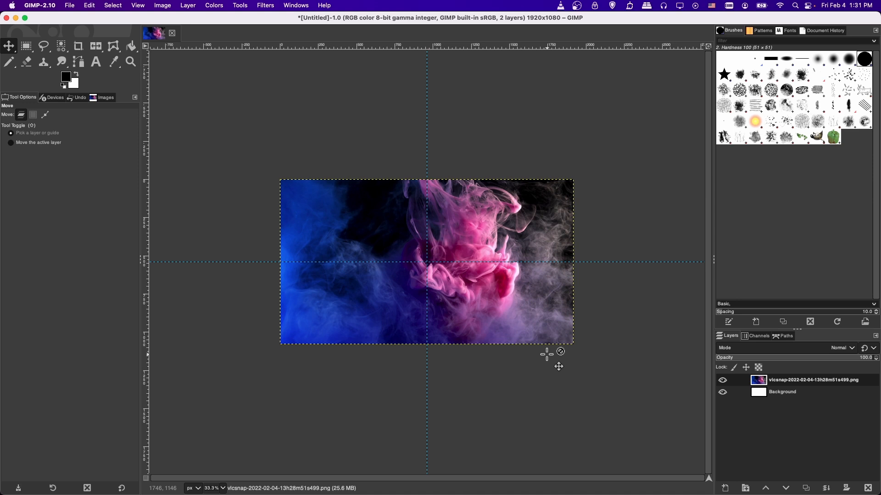
Activate the Text tool and make white the foreground colour by swapping it with black
{"action": "key", "text": "t"}
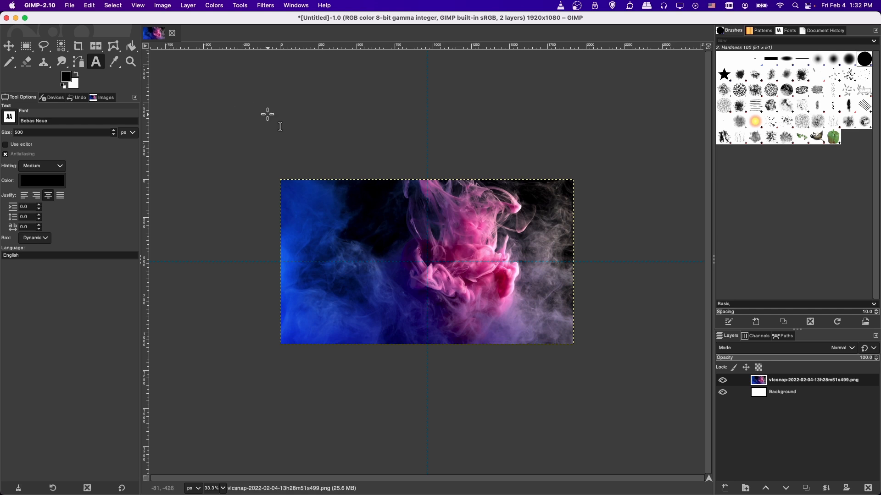
{"action": "key", "text": "x"}
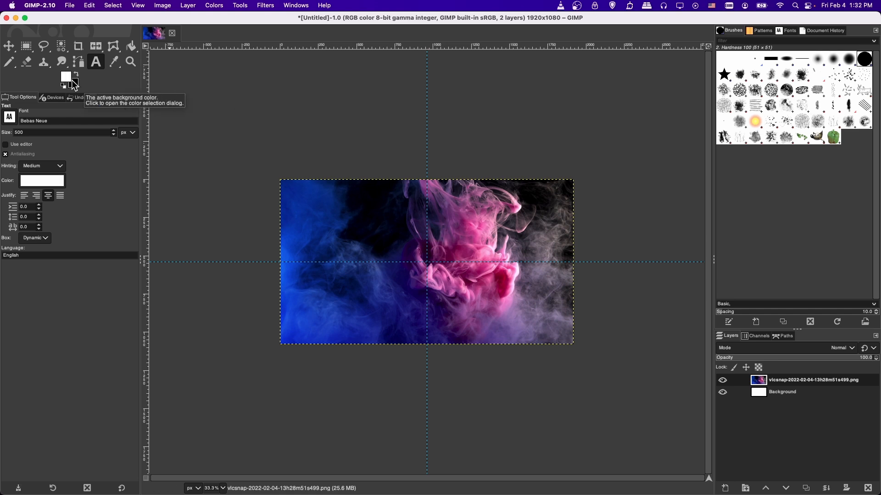
{"action": "left_click", "coordinate": [69, 82]}
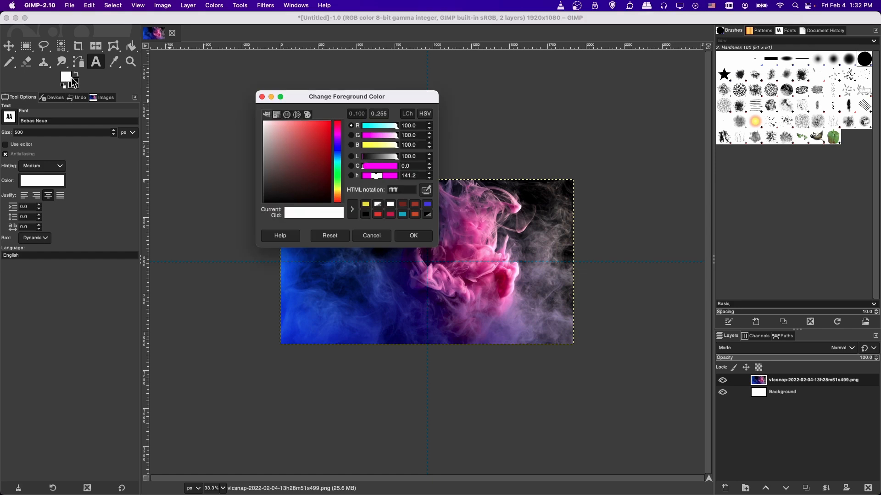
{"action": "left_click_drag", "start_coordinate": [306, 172], "coordinate": [256, 117]}
{"action": "left_click_drag", "start_coordinate": [405, 191], "coordinate": [361, 186]}
{"action": "left_click", "coordinate": [394, 191]}
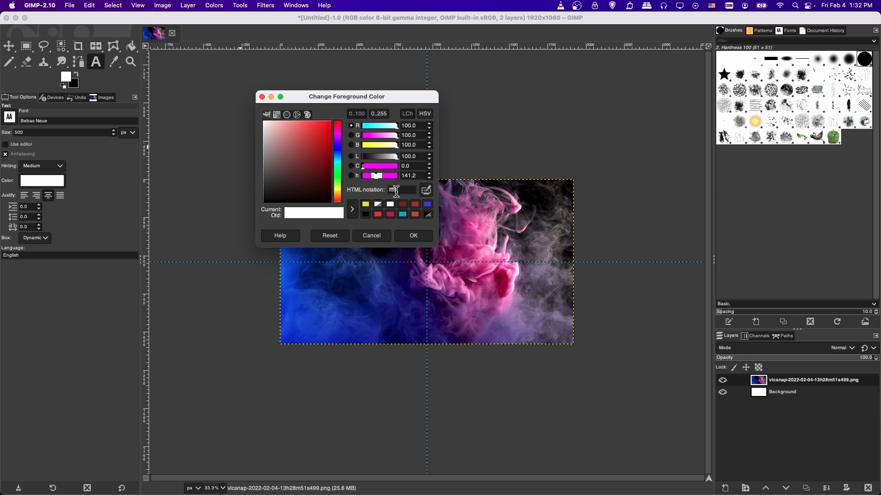
{"action": "left_click", "coordinate": [406, 235]}
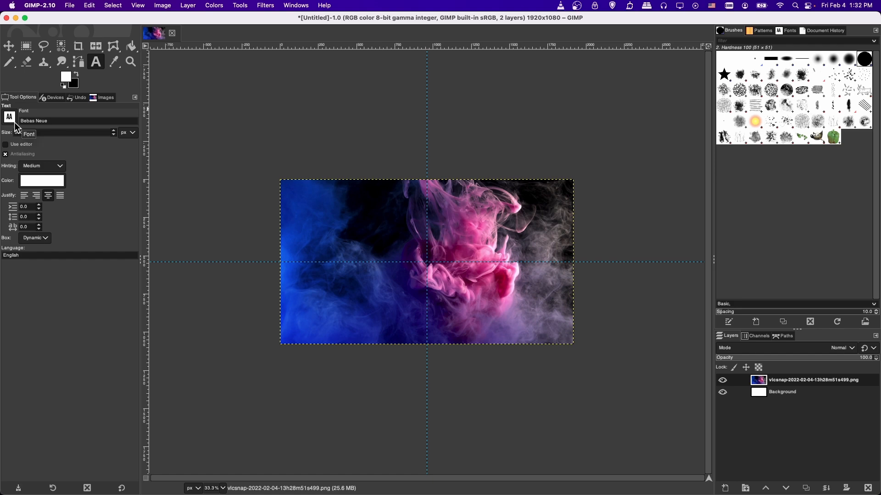
Look through the font list of the Text tool, check the Bebas Neue page on dafont.com in Brave, and return to GIMP
{"action": "left_click", "coordinate": [26, 132]}
{"action": "left_click", "coordinate": [10, 118]}
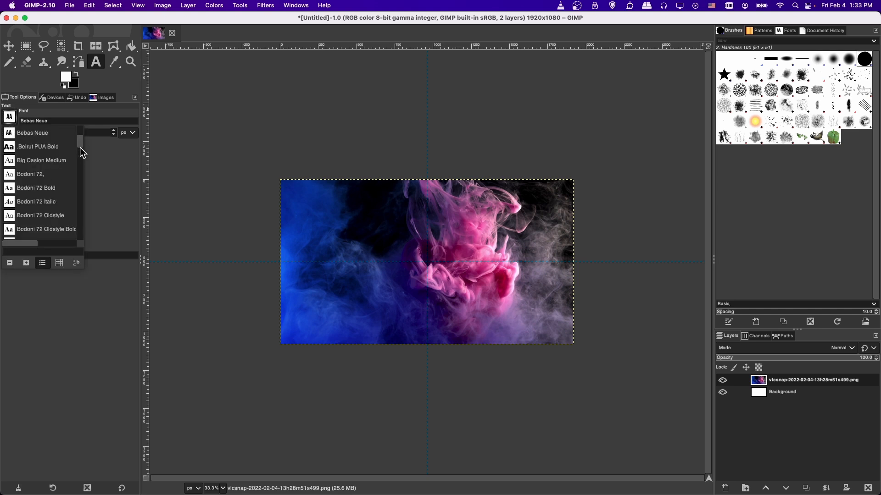
{"action": "scroll", "coordinate": [79, 147], "scroll_direction": "down", "scroll_amount": 10}
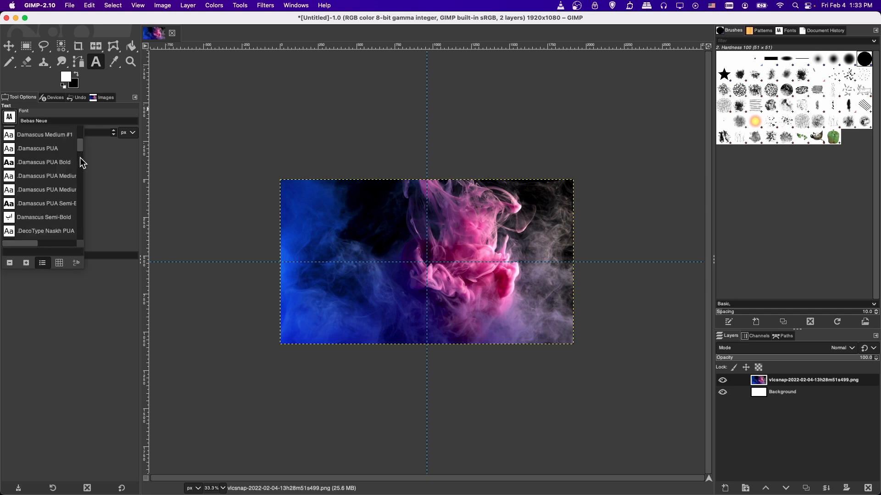
{"action": "left_click", "coordinate": [10, 117]}
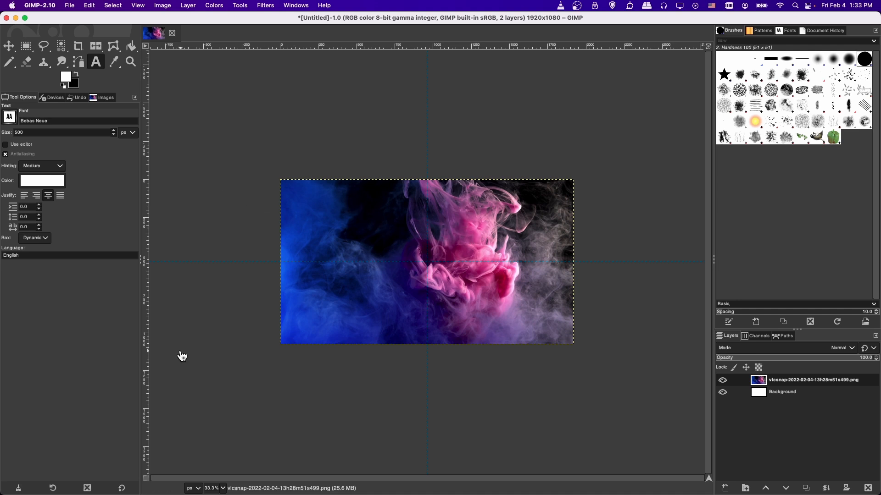
{"action": "key", "text": "super+Tab"}
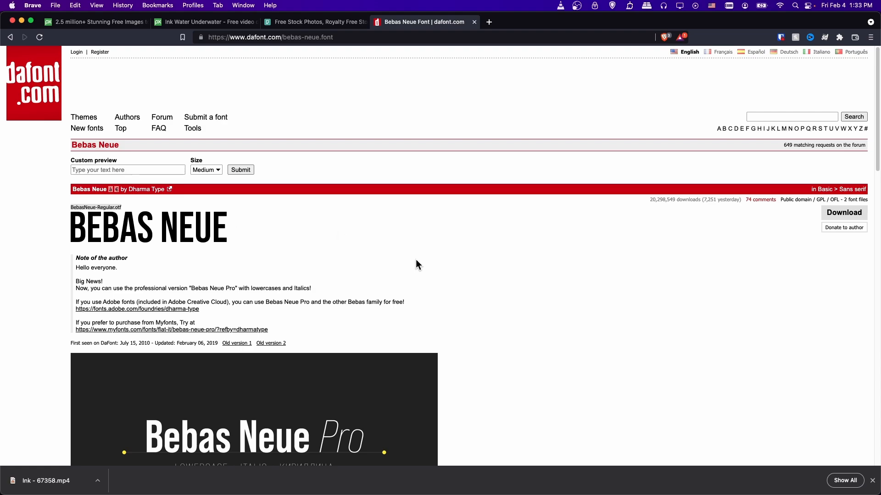
{"action": "key", "text": "super+Tab"}
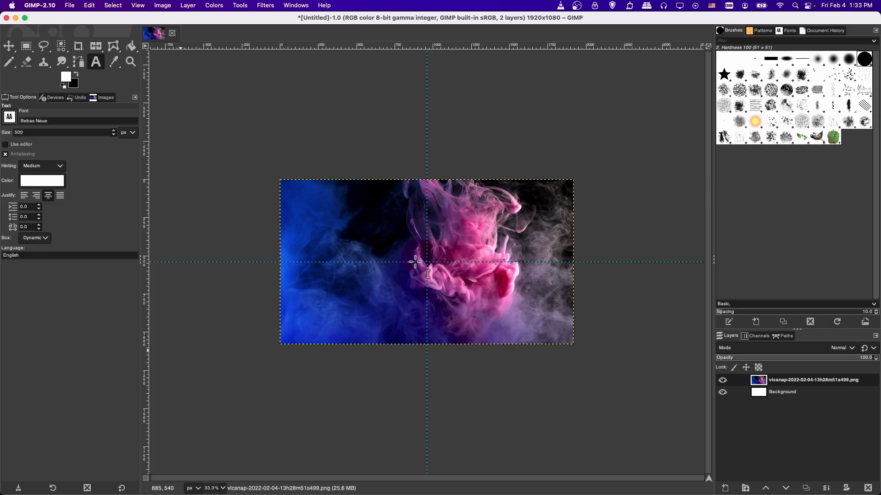
Add the text "youtube thumbnails" in white 500 px Bebas Neue on the upper part of the canvas
{"action": "left_click", "coordinate": [336, 205]}
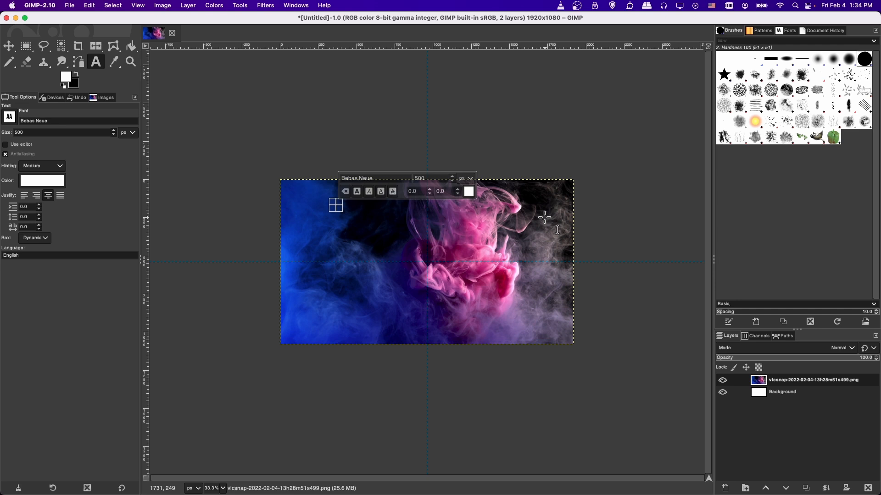
{"action": "type", "text": "youtube"}
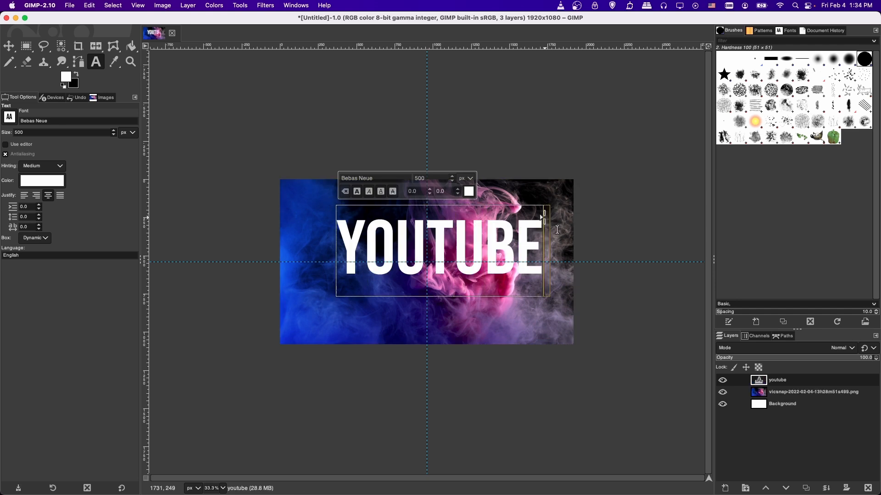
{"action": "type", "text": " thumbnails"}
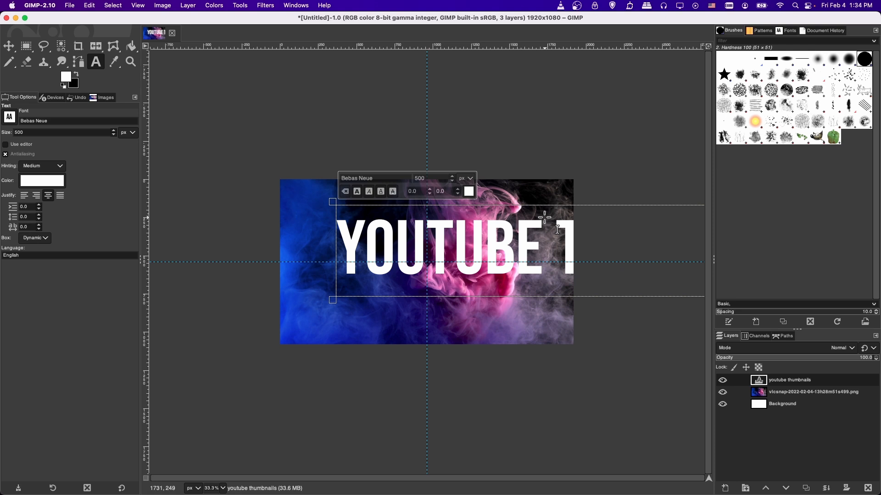
Set the size of the whole "youtube thumbnails" text to 300 px and move it near the top edge, centred on the vertical guide
{"action": "left_click", "coordinate": [556, 241]}
{"action": "key", "text": "super+a"}
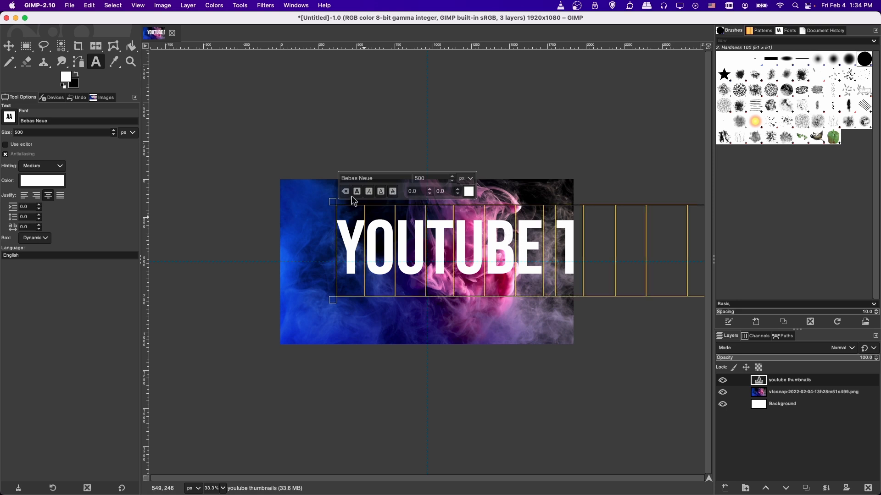
{"action": "left_click", "coordinate": [375, 245]}
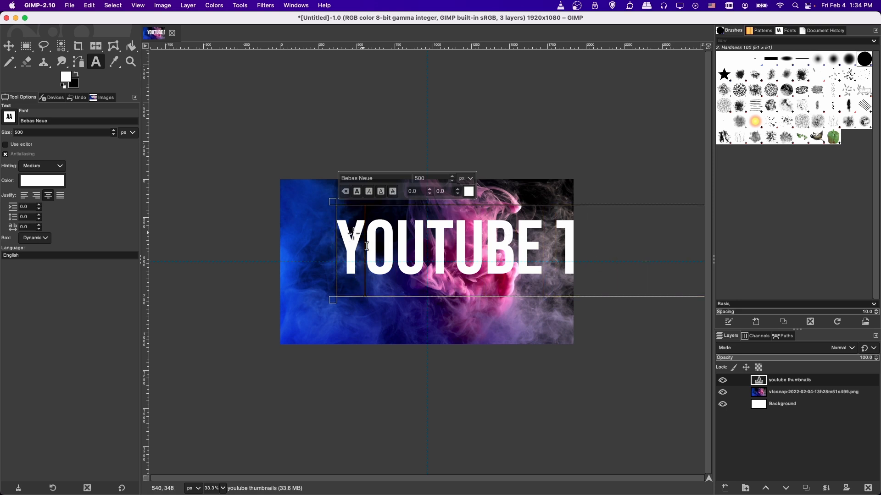
{"action": "left_click_drag", "start_coordinate": [378, 248], "coordinate": [494, 256]}
{"action": "triple_click", "coordinate": [491, 245]}
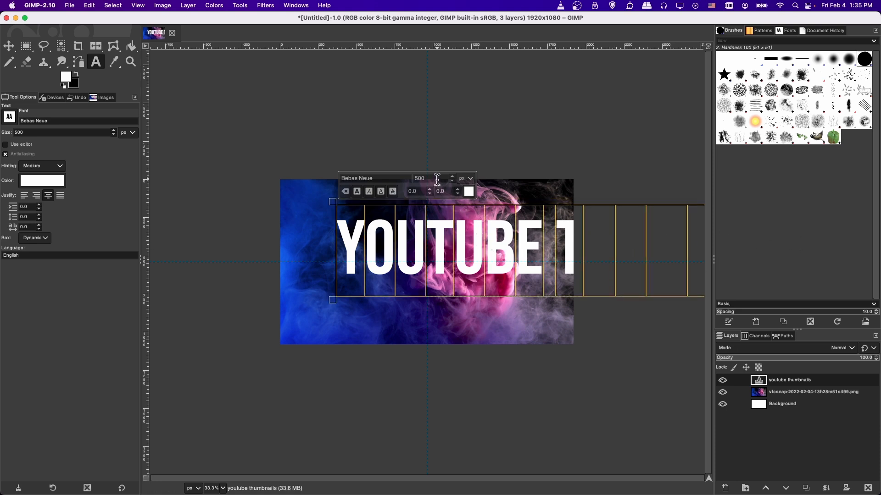
{"action": "double_click", "coordinate": [419, 178]}
{"action": "type", "text": "300"}
{"action": "key", "text": "Return"}
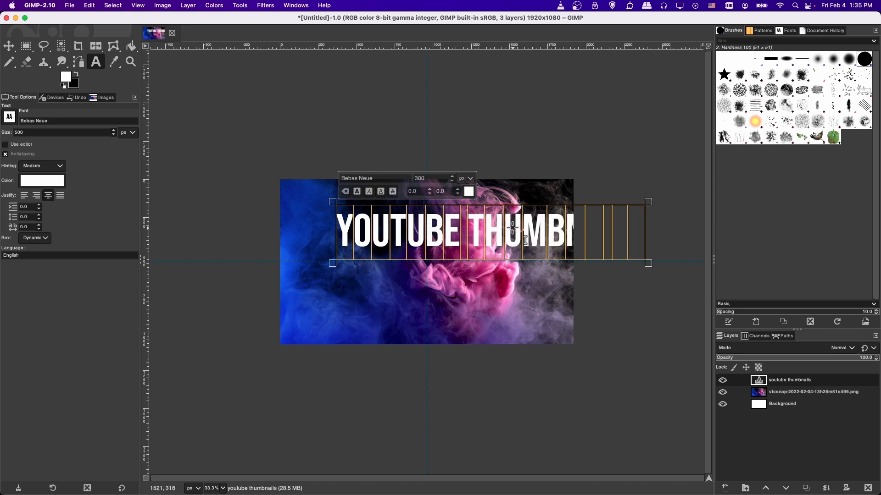
{"action": "left_click", "coordinate": [6, 47]}
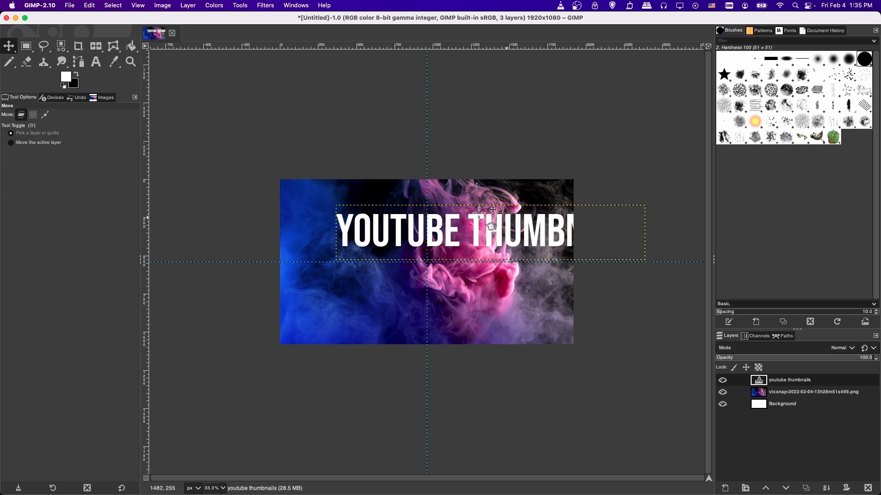
{"action": "left_click_drag", "start_coordinate": [508, 237], "coordinate": [445, 217]}
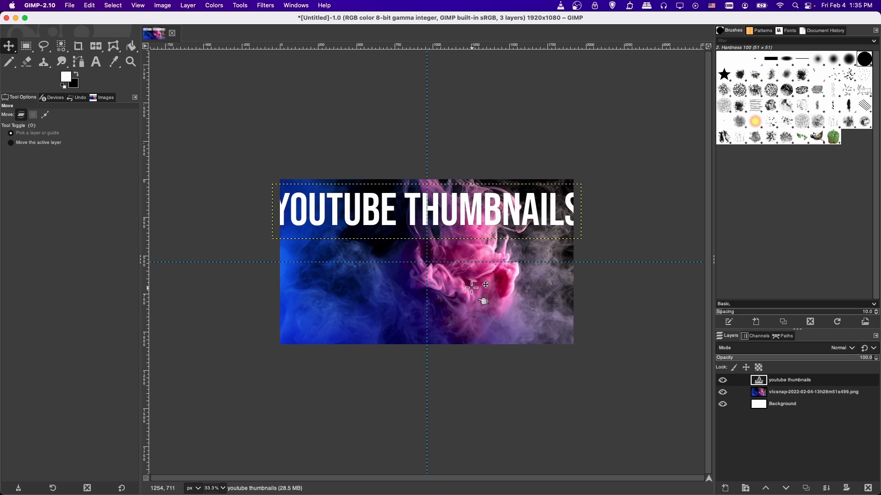
Set the "youtube thumbnails" text size to 230 px and recentre the layer on the vertical guide
{"action": "left_click", "coordinate": [96, 62]}
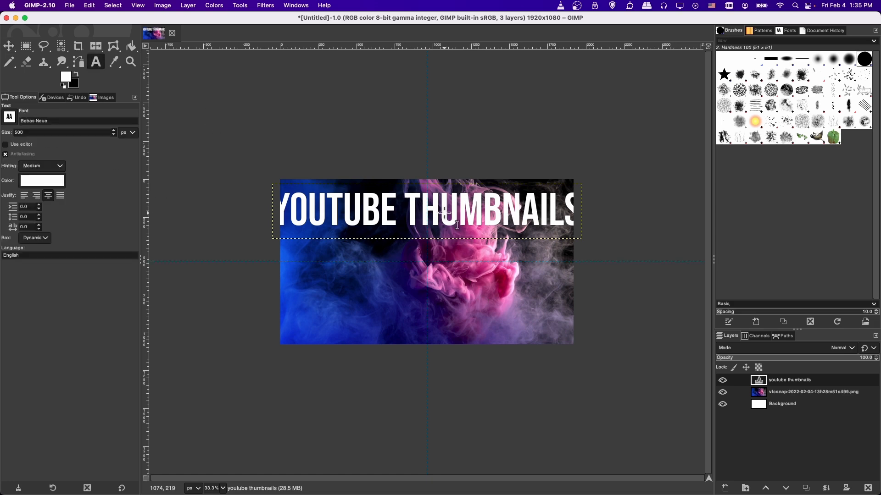
{"action": "left_click", "coordinate": [441, 210]}
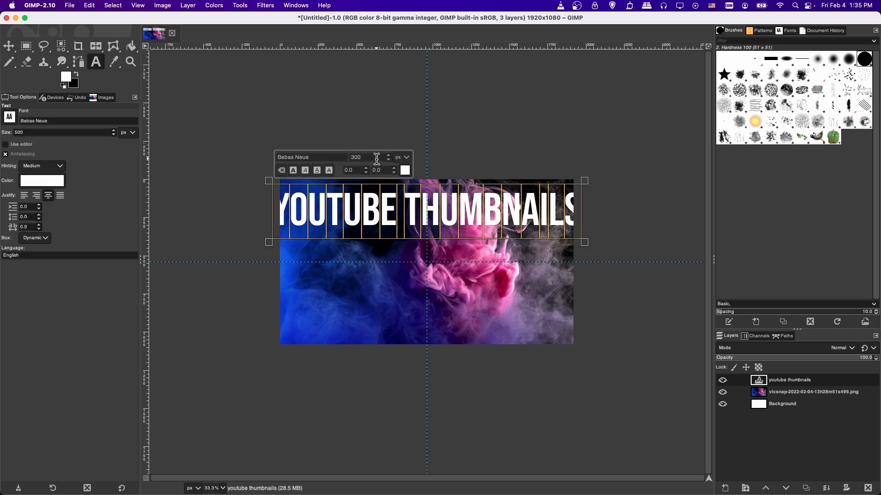
{"action": "left_click_drag", "start_coordinate": [325, 154], "coordinate": [319, 154]}
{"action": "type", "text": "23"}
{"action": "left_click", "coordinate": [14, 46]}
{"action": "left_click_drag", "start_coordinate": [439, 209], "coordinate": [467, 213]}
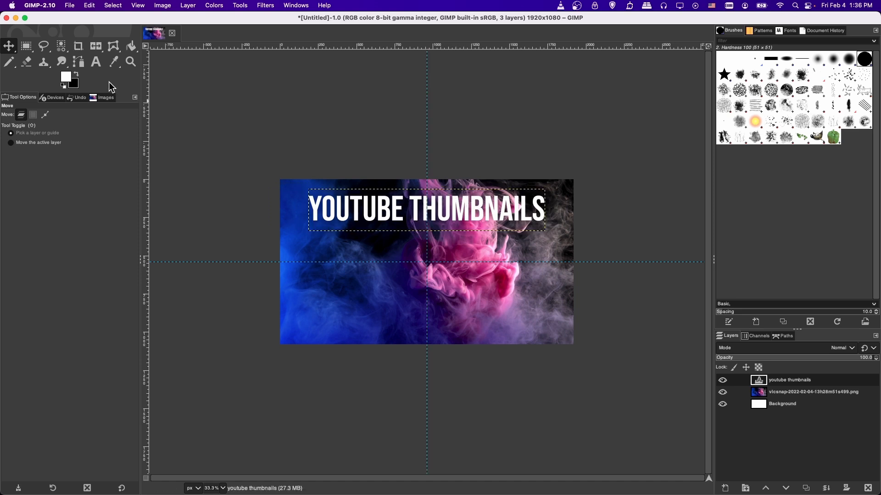
Set the "youtube thumbnails" text size to 250 px and centre the layer on the vertical guide near the top edge
{"action": "left_click", "coordinate": [96, 61]}
{"action": "left_click", "coordinate": [388, 217]}
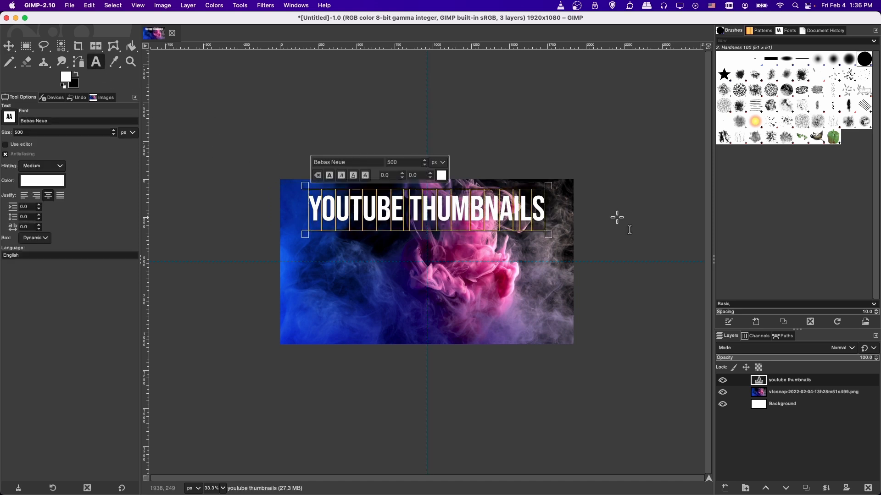
{"action": "double_click", "coordinate": [413, 162]}
{"action": "type", "text": "230"}
{"action": "left_click", "coordinate": [424, 161]}
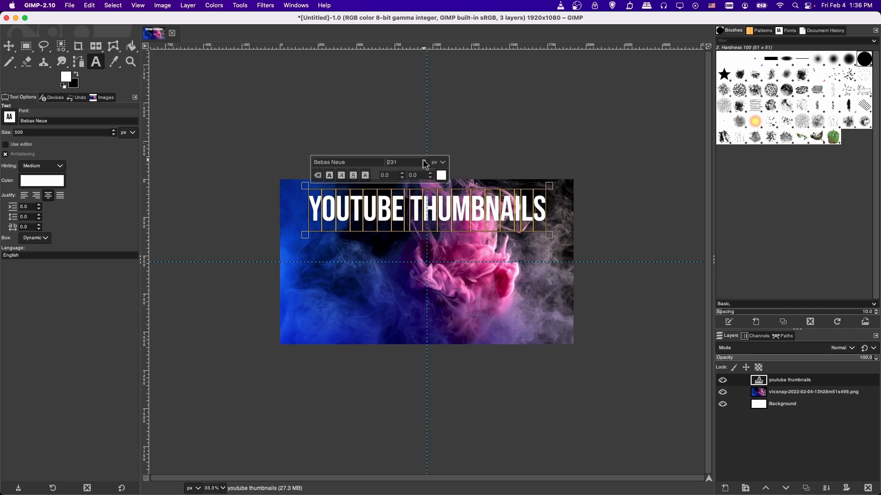
{"action": "left_click", "coordinate": [424, 160]}
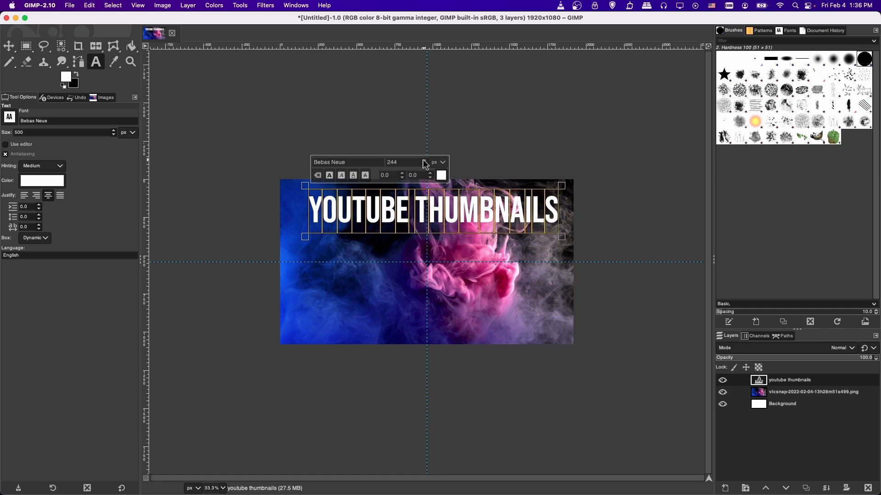
{"action": "left_click", "coordinate": [423, 160]}
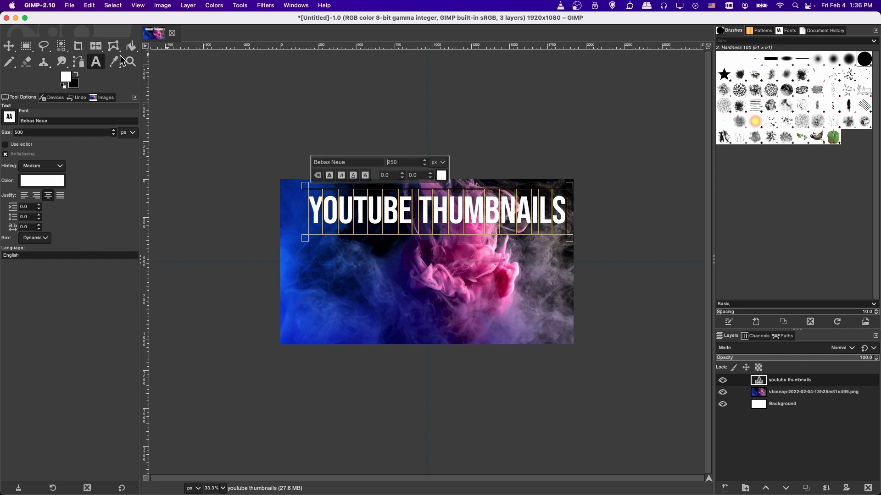
{"action": "left_click", "coordinate": [8, 46]}
{"action": "left_click_drag", "start_coordinate": [443, 206], "coordinate": [429, 208]}
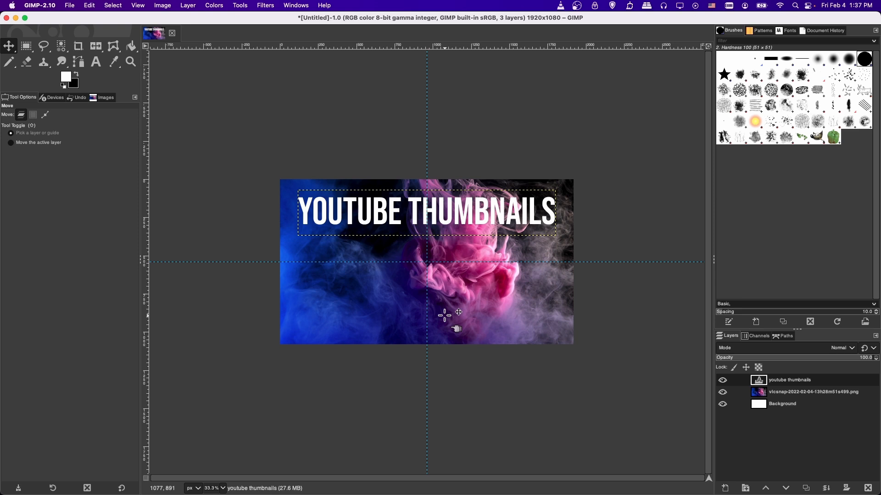
Add the text "gimp" in Bebas Neue at 400 px below the horizontal guide, just right of the vertical guide
{"action": "left_click", "coordinate": [98, 65]}
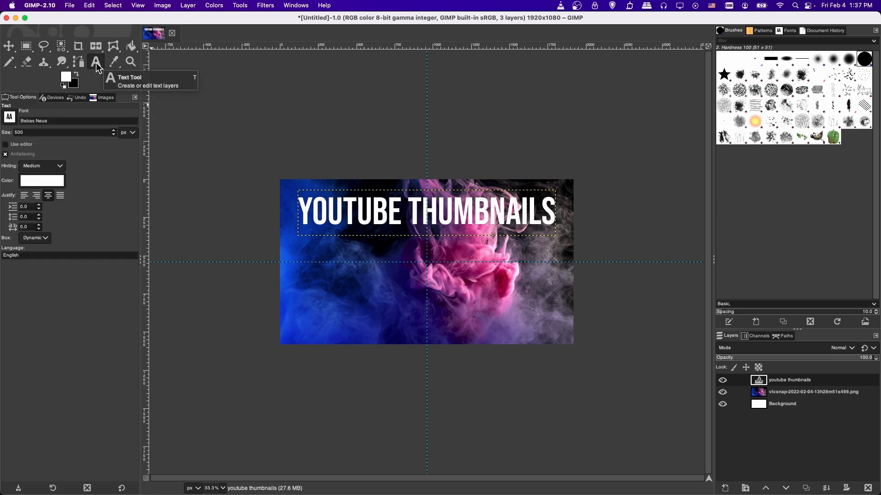
{"action": "left_click", "coordinate": [433, 308]}
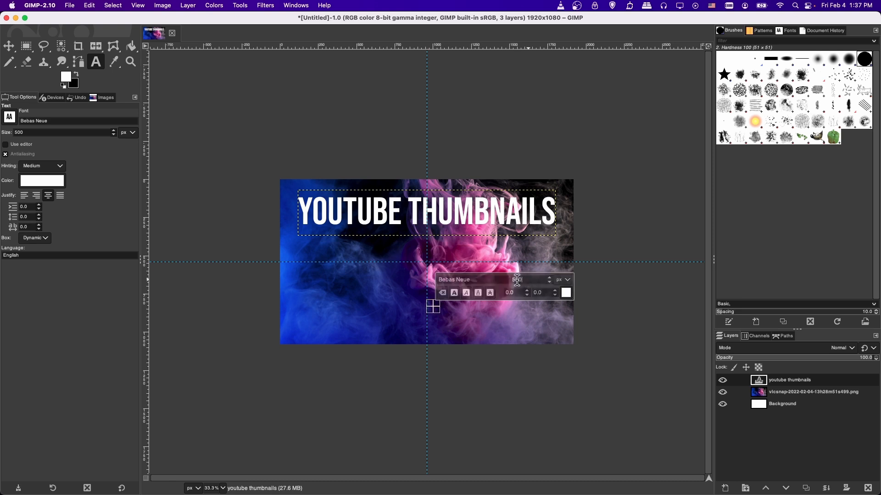
{"action": "type", "text": "400"}
{"action": "left_click", "coordinate": [444, 308]}
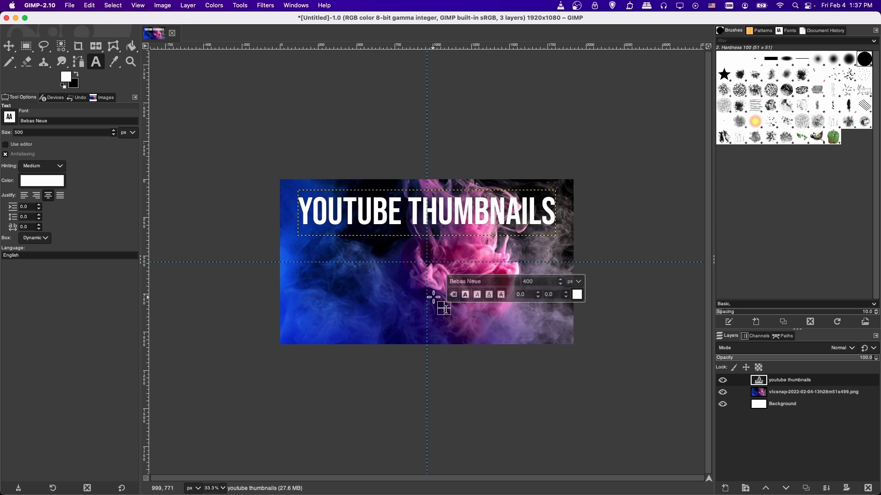
{"action": "type", "text": "gimp"}
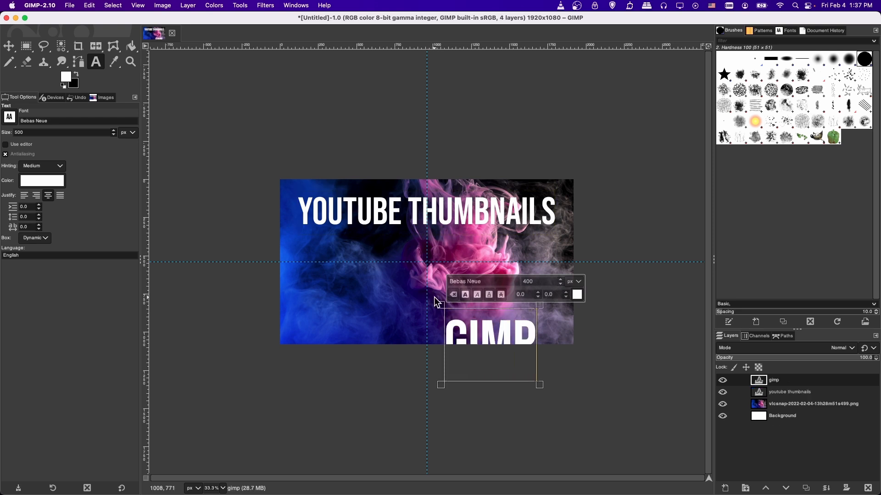
Move the "gimp" text up so its letters fit inside the canvas, and nudge the "youtube thumbnails" text slightly upward
{"action": "left_click", "coordinate": [8, 46]}
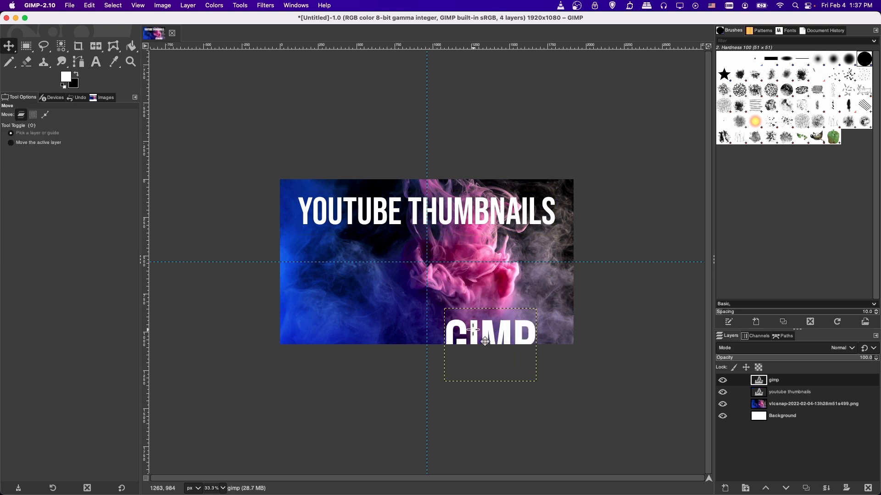
{"action": "left_click_drag", "start_coordinate": [485, 342], "coordinate": [479, 313]}
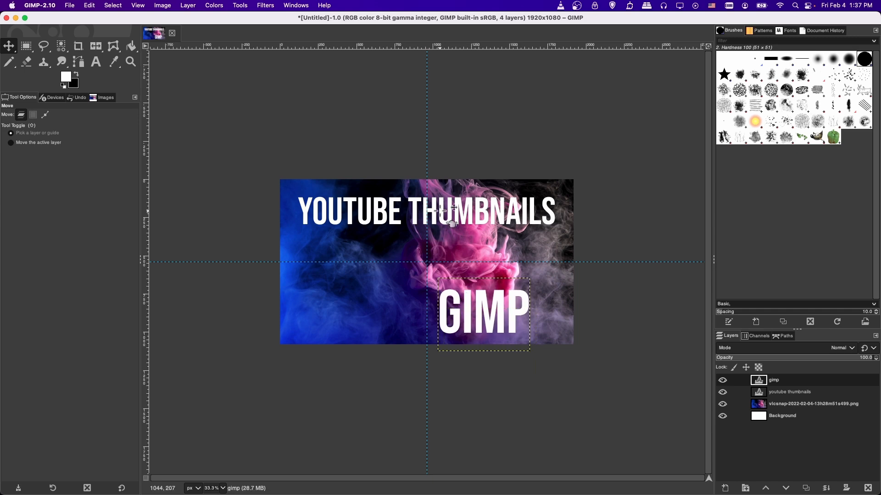
{"action": "left_click_drag", "start_coordinate": [453, 224], "coordinate": [441, 207]}
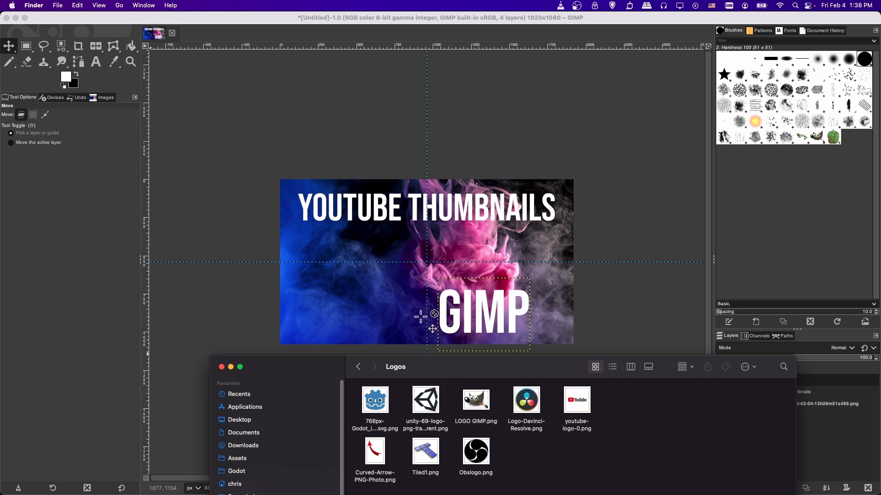
Bring LOGO GIMP.png from the Finder Logos folder into the thumbnail as a new layer
{"action": "left_click", "coordinate": [475, 400]}
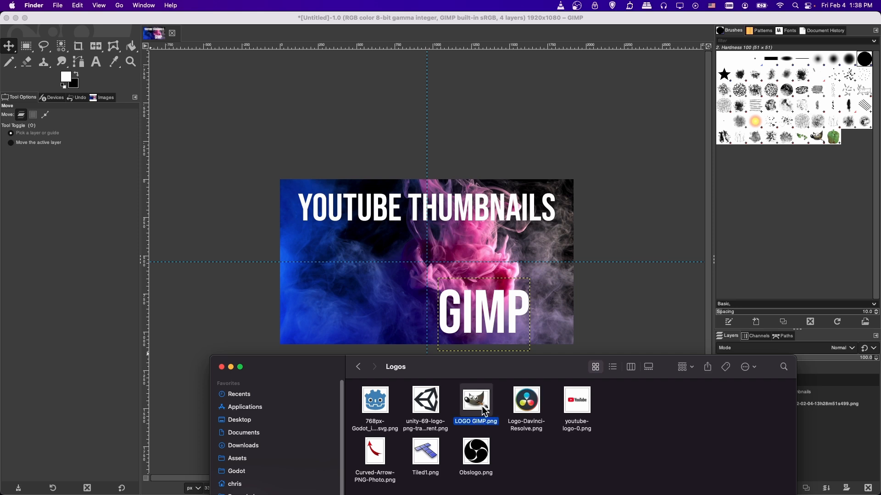
{"action": "left_click_drag", "start_coordinate": [482, 406], "coordinate": [371, 259]}
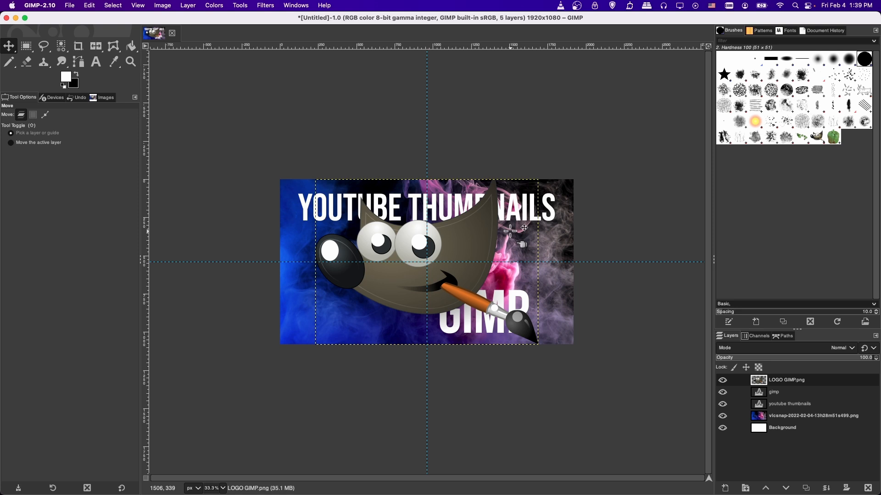
Start the Scale tool on the LOGO GIMP.png layer with Cubic interpolation
{"action": "key", "text": "shift"}
{"action": "key", "text": "shift+s"}
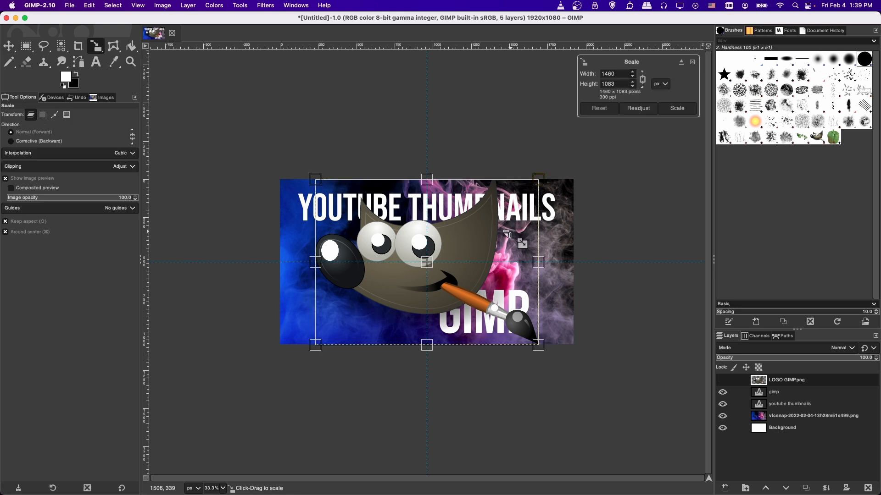
{"action": "right_click", "coordinate": [100, 46]}
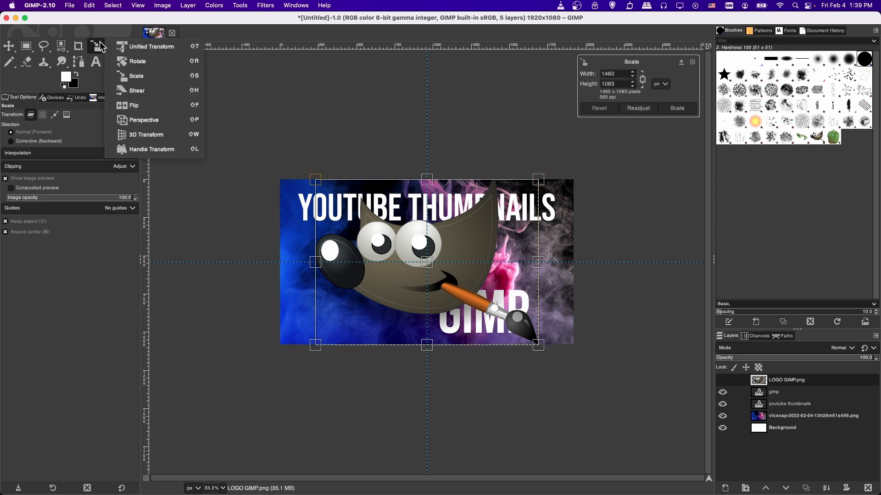
{"action": "left_click", "coordinate": [137, 77]}
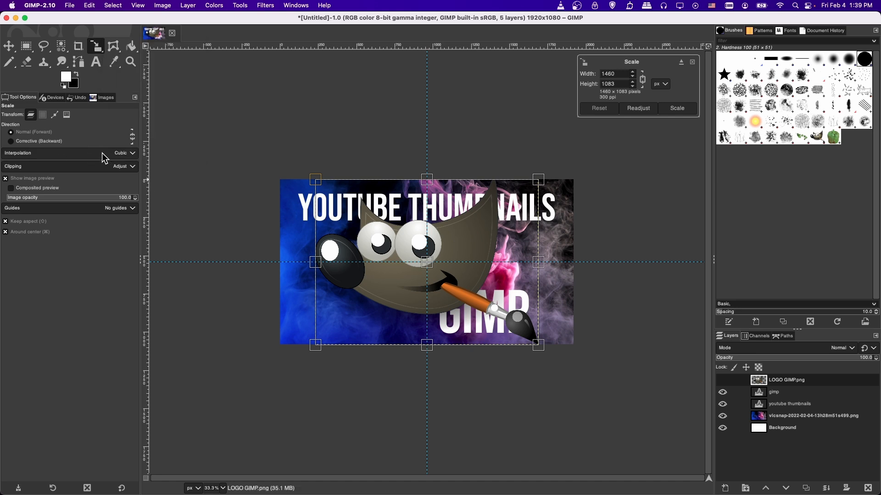
{"action": "left_click", "coordinate": [116, 153]}
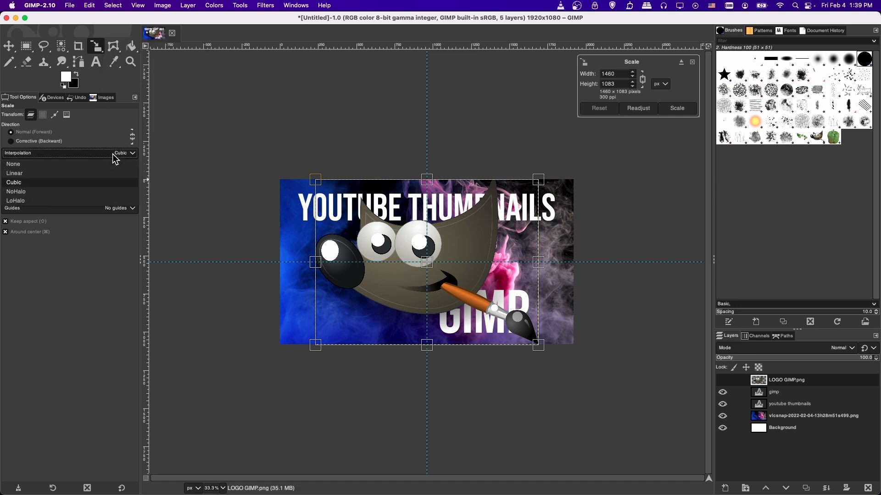
{"action": "left_click", "coordinate": [88, 183]}
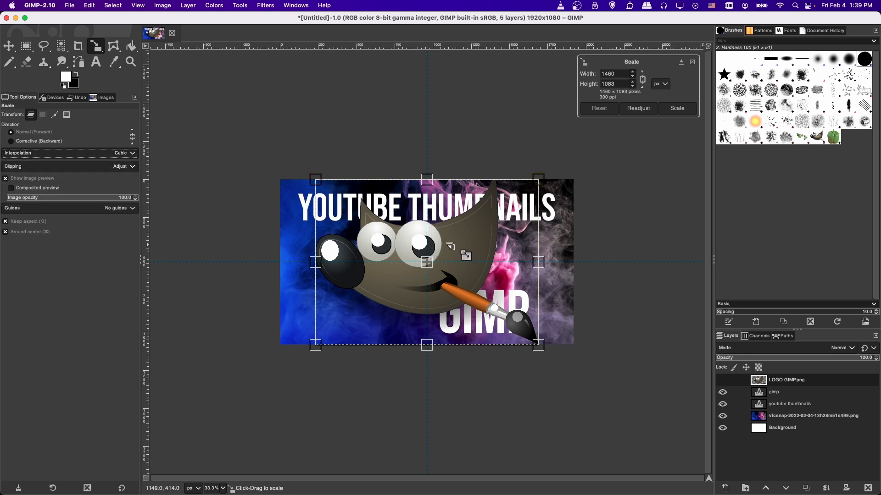
Try scaling the logo proportionally to one third of its original width
{"action": "left_click", "coordinate": [628, 75]}
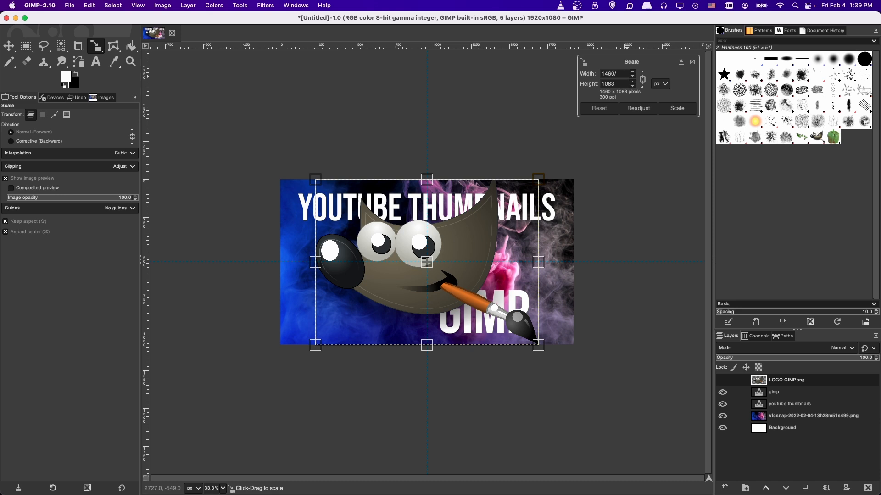
{"action": "type", "text": "/3"}
{"action": "key", "text": "Return"}
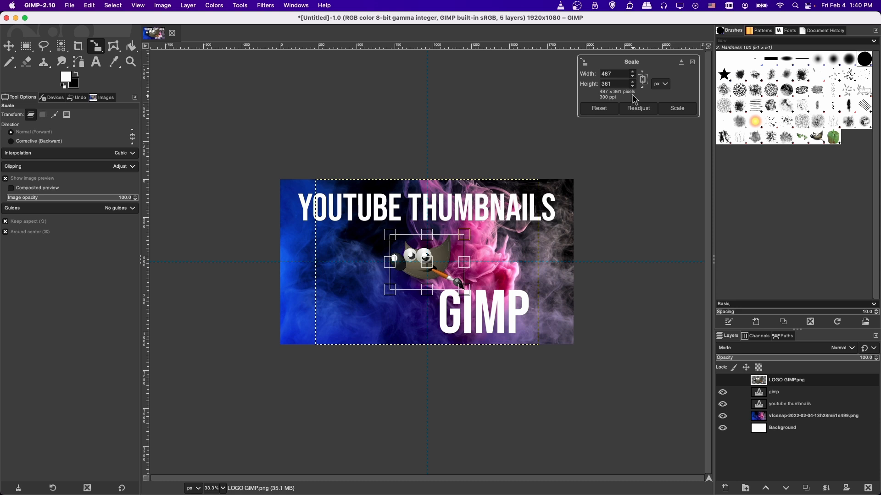
Set the logo's width to 600 px with linked proportions and apply the scaling
{"action": "double_click", "coordinate": [623, 72]}
{"action": "type", "text": "600"}
{"action": "key", "text": "Return"}
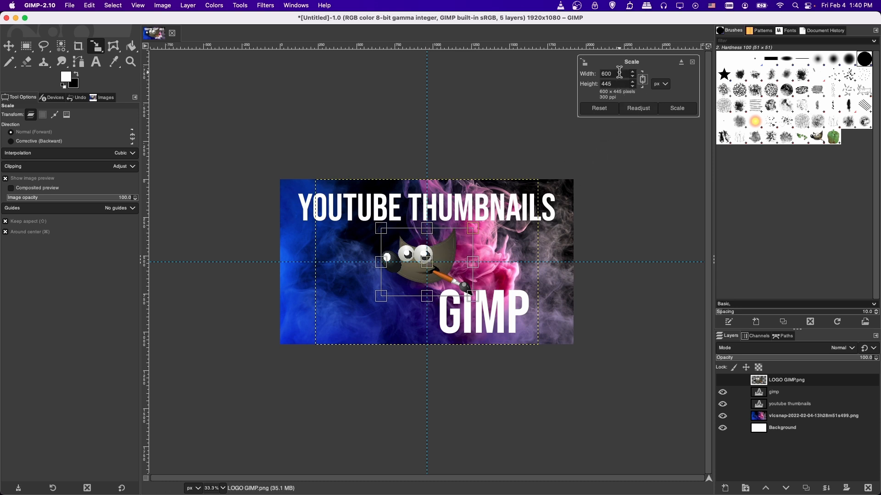
{"action": "left_click", "coordinate": [644, 83]}
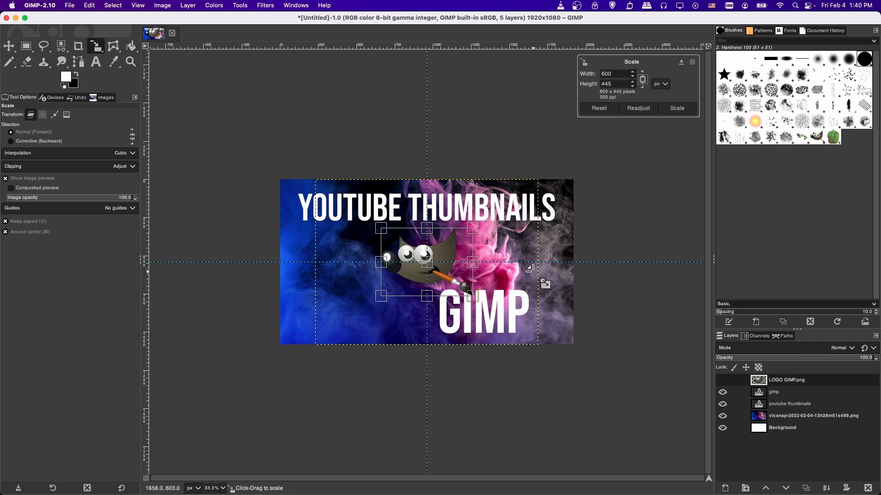
{"action": "left_click", "coordinate": [679, 110]}
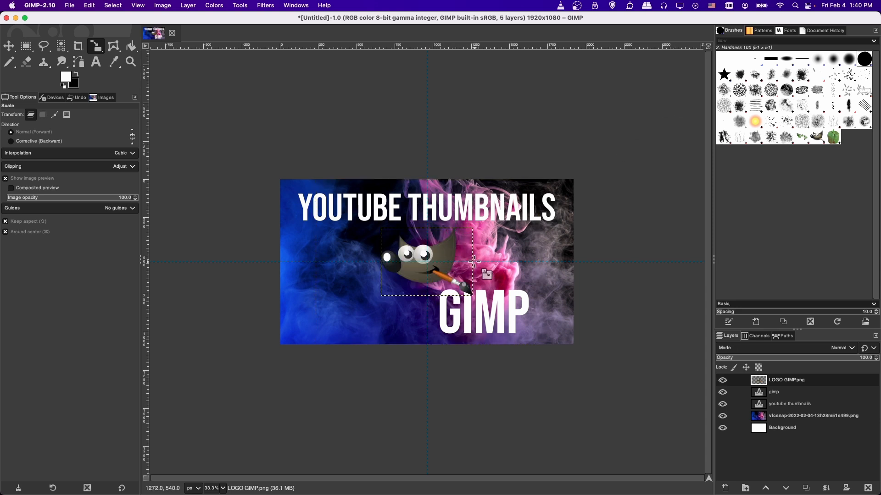
Examine the scaled logo's edges and image quality up close
{"action": "scroll", "coordinate": [484, 247], "scroll_direction": "left", "scroll_amount": 1}
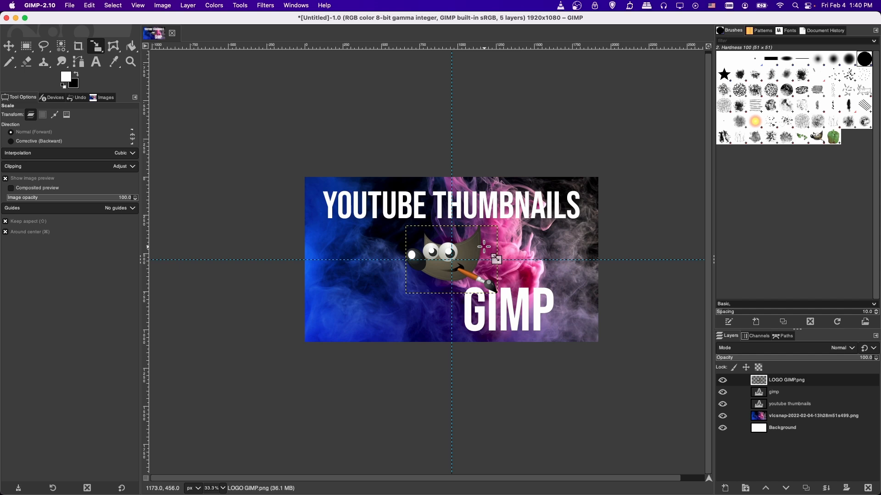
{"action": "scroll", "coordinate": [484, 247], "scroll_direction": "up", "scroll_amount": 3}
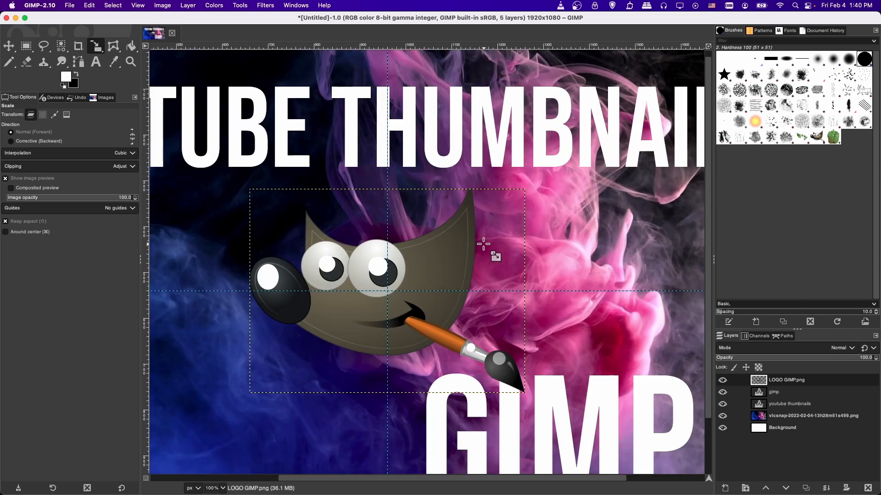
{"action": "scroll", "coordinate": [484, 247], "scroll_direction": "up", "scroll_amount": 1}
{"action": "scroll", "coordinate": [483, 244], "scroll_direction": "up", "scroll_amount": 1}
{"action": "left_click_drag", "start_coordinate": [479, 226], "coordinate": [581, 177]}
{"action": "scroll", "coordinate": [338, 195], "scroll_direction": "left", "scroll_amount": 4}
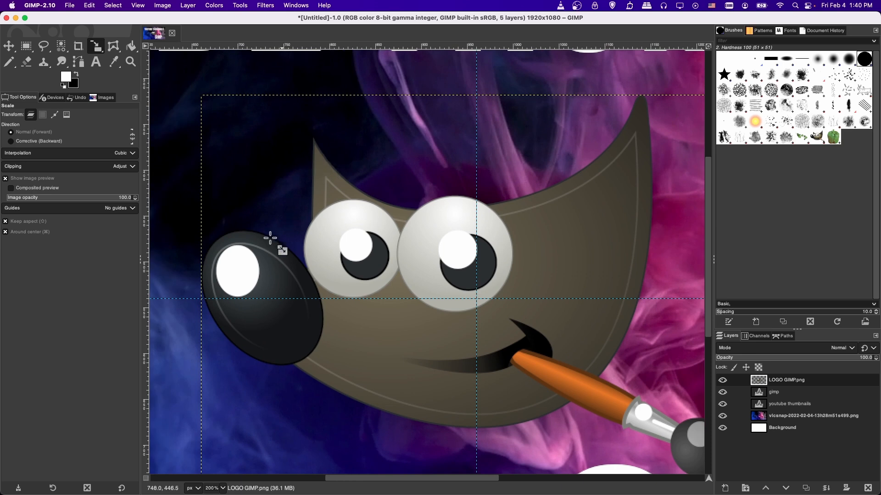
{"action": "scroll", "coordinate": [399, 263], "scroll_direction": "down", "scroll_amount": 4}
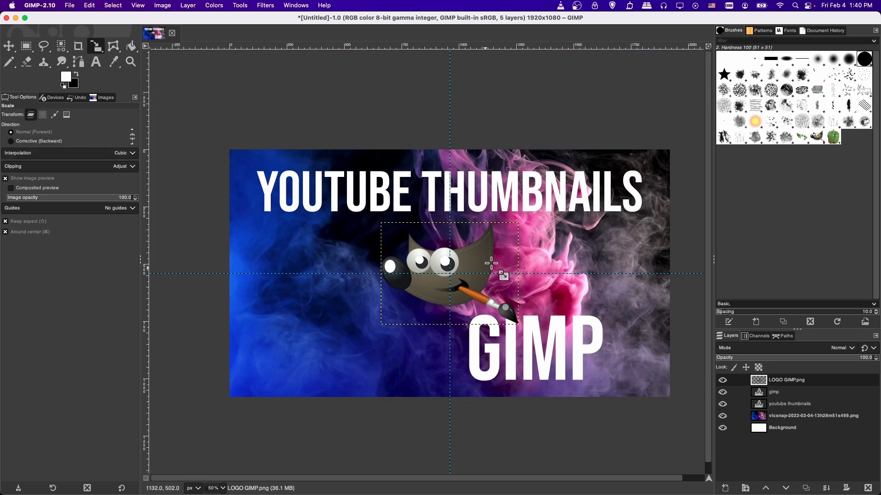
Move the logo into the canvas area below the horizontal guide, to the left of the "gimp" text
{"action": "scroll", "coordinate": [490, 270], "scroll_direction": "right", "scroll_amount": 1}
{"action": "key", "text": "m"}
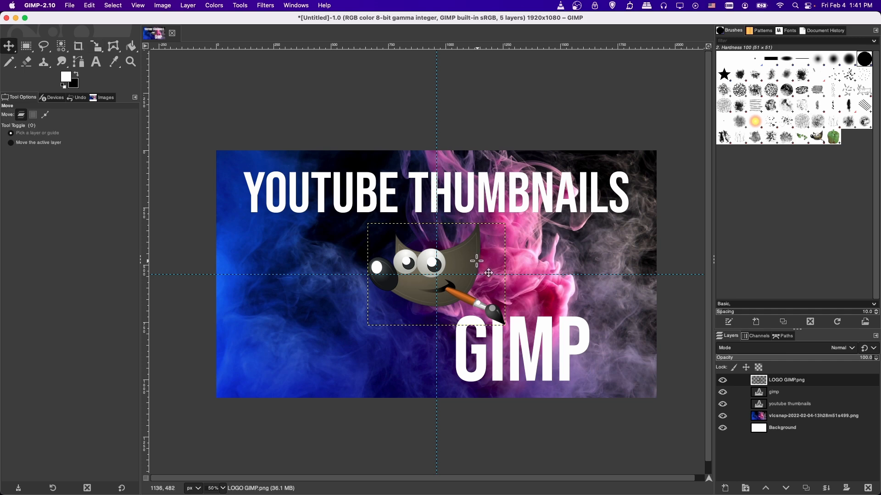
{"action": "scroll", "coordinate": [477, 261], "scroll_direction": "down", "scroll_amount": 1}
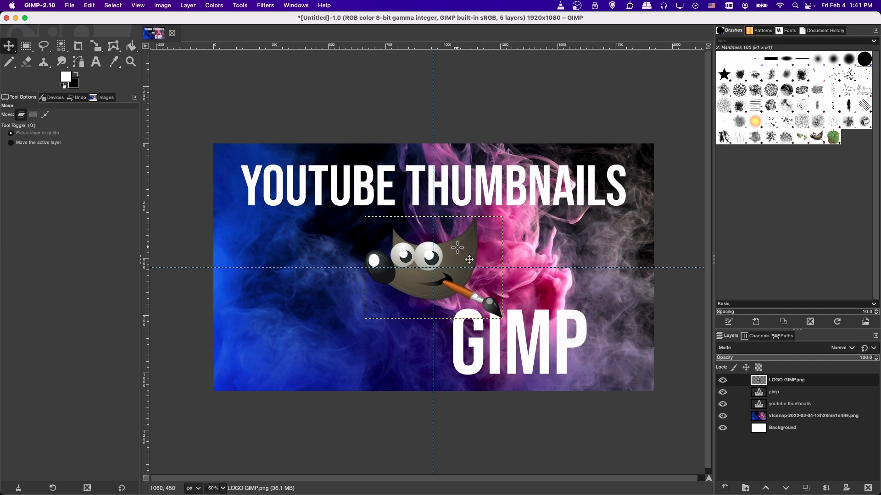
{"action": "left_click_drag", "start_coordinate": [449, 254], "coordinate": [361, 307]}
{"action": "left_click_drag", "start_coordinate": [371, 329], "coordinate": [352, 316]}
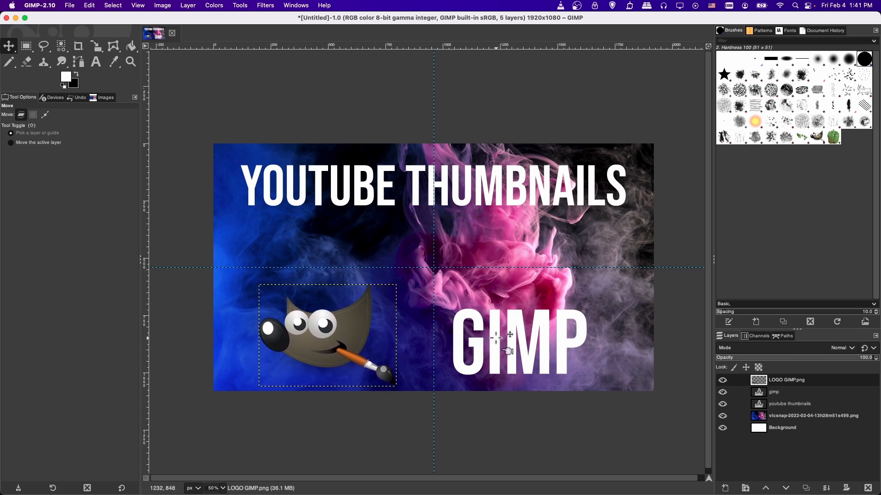
{"action": "scroll", "coordinate": [496, 338], "scroll_direction": "right", "scroll_amount": 2}
{"action": "scroll", "coordinate": [496, 338], "scroll_direction": "up", "scroll_amount": 1}
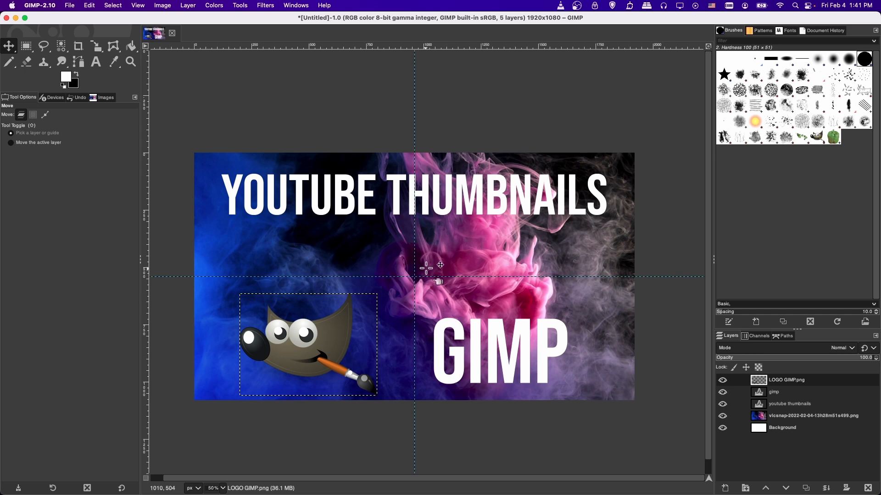
{"action": "left_click_drag", "start_coordinate": [329, 338], "coordinate": [340, 317]}
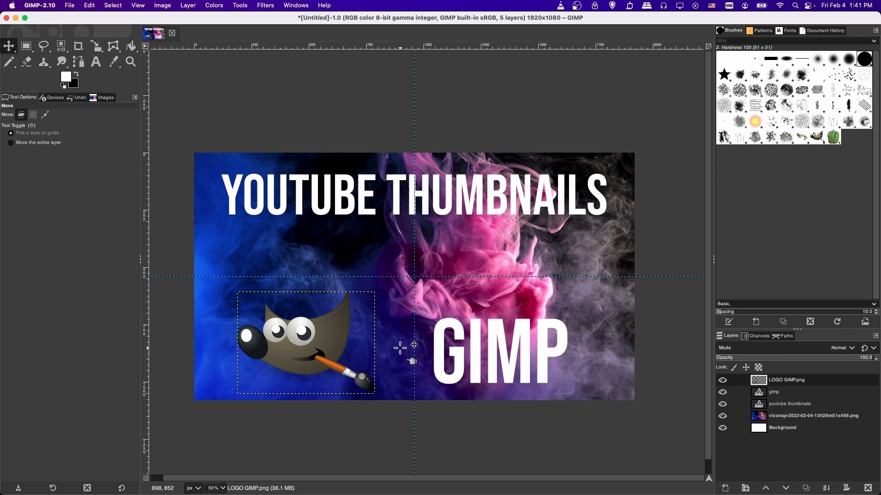
Nudge the logo layer upward by a few pixels to line it up better with the "gimp" text
{"action": "key", "text": "super"}
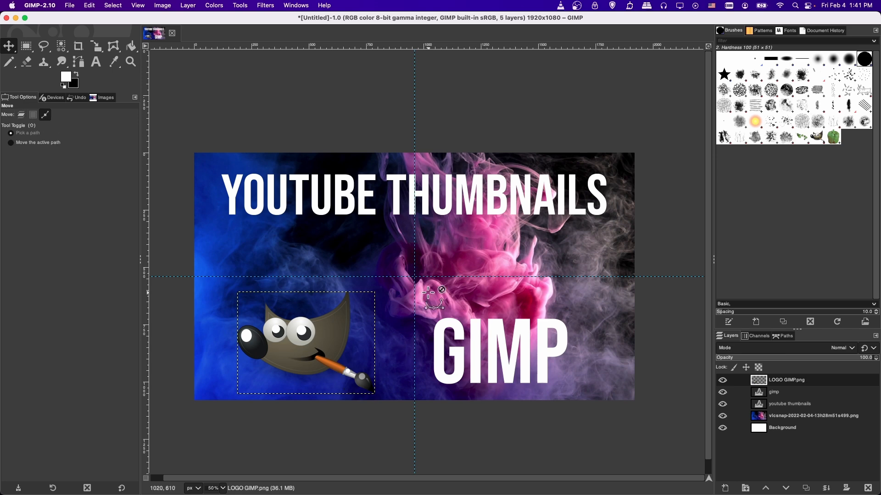
{"action": "scroll", "coordinate": [429, 292], "scroll_direction": "down", "scroll_amount": 5}
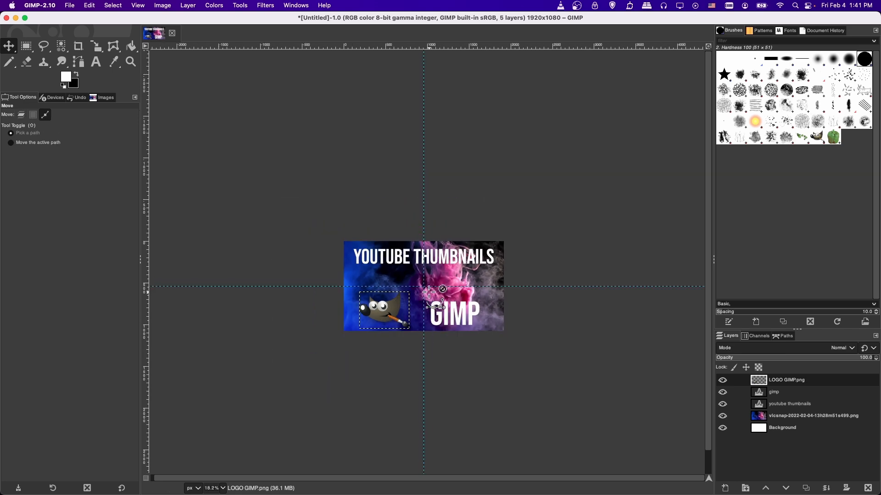
{"action": "scroll", "coordinate": [429, 292], "scroll_direction": "up", "scroll_amount": 5}
{"action": "scroll", "coordinate": [430, 293], "scroll_direction": "down", "scroll_amount": 2}
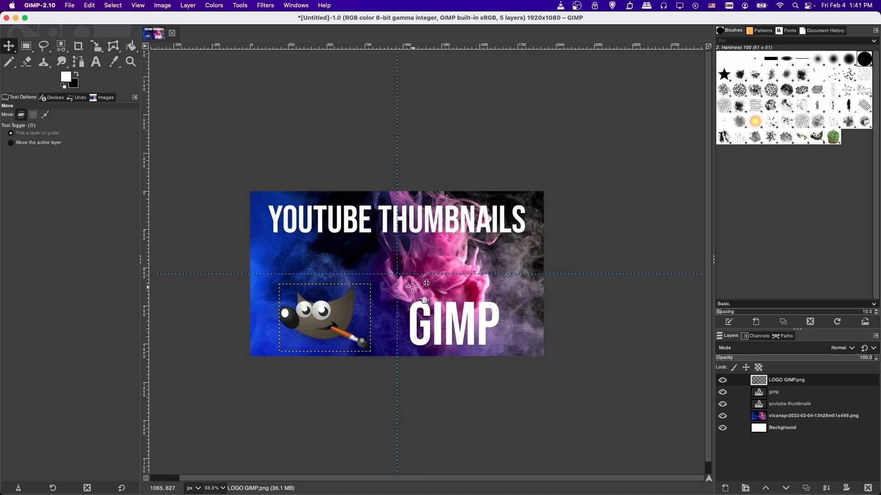
{"action": "key", "text": "Up"}
{"action": "key", "text": "Up"}
{"action": "key", "text": "Up"}
{"action": "key", "text": "Up"}
{"action": "key", "text": "Up"}
{"action": "key", "text": "Up"}
{"action": "key", "text": "Up"}
{"action": "key", "text": "Up"}
{"action": "key", "text": "Up"}
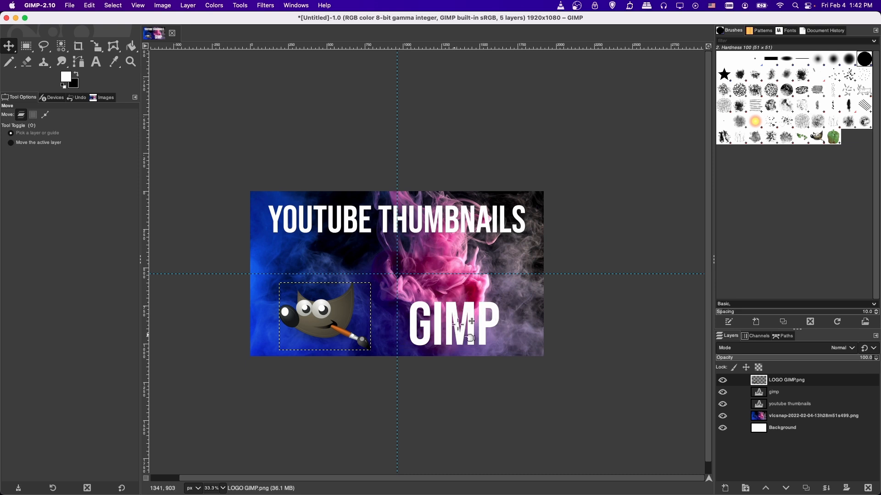
Shift the logo closer to the canvas's left edge and move the "gimp" text left beside it
{"action": "left_click_drag", "start_coordinate": [347, 329], "coordinate": [335, 331]}
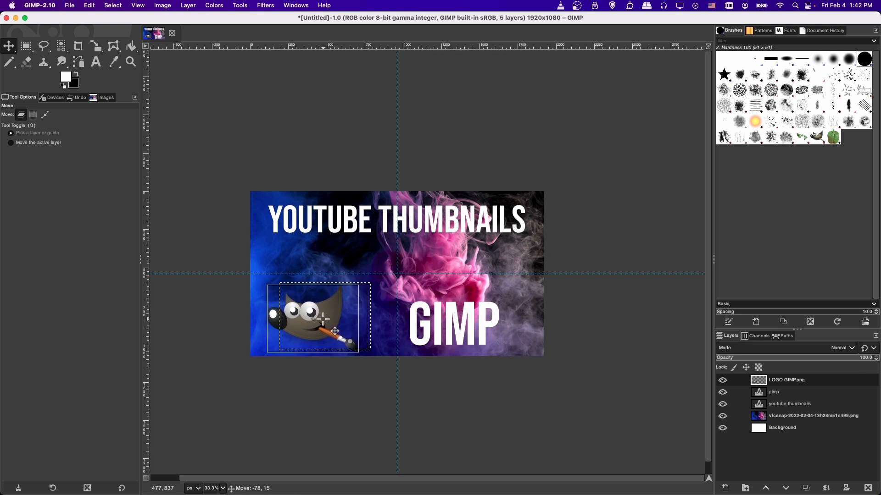
{"action": "left_click", "coordinate": [436, 323]}
{"action": "left_click_drag", "start_coordinate": [436, 323], "coordinate": [399, 324]}
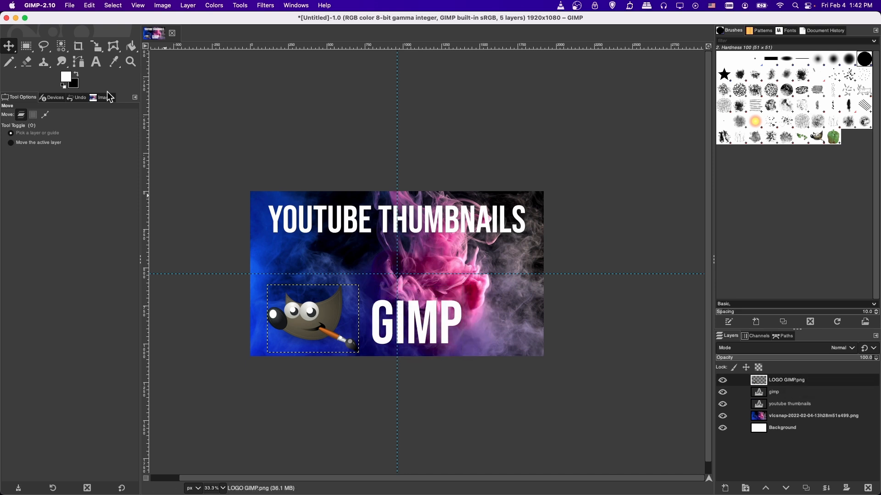
Extend the "gimp" text layer to read "gimp tutorial"
{"action": "left_click", "coordinate": [94, 65]}
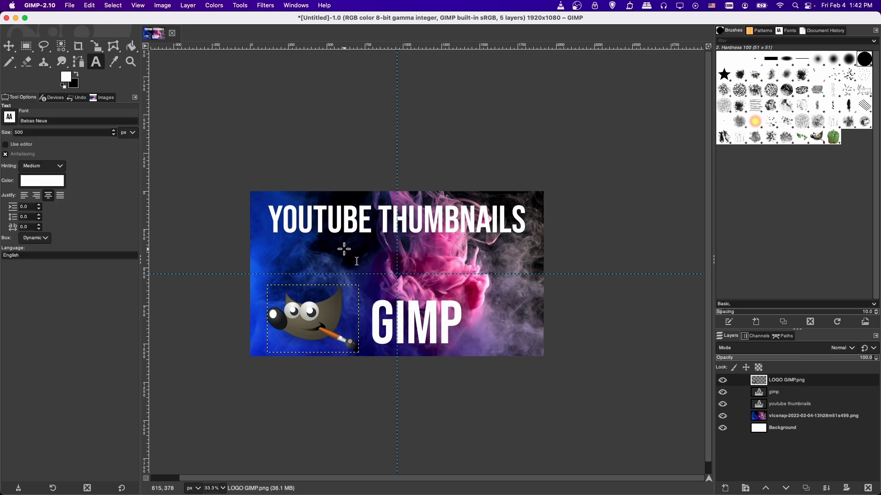
{"action": "left_click", "coordinate": [445, 325]}
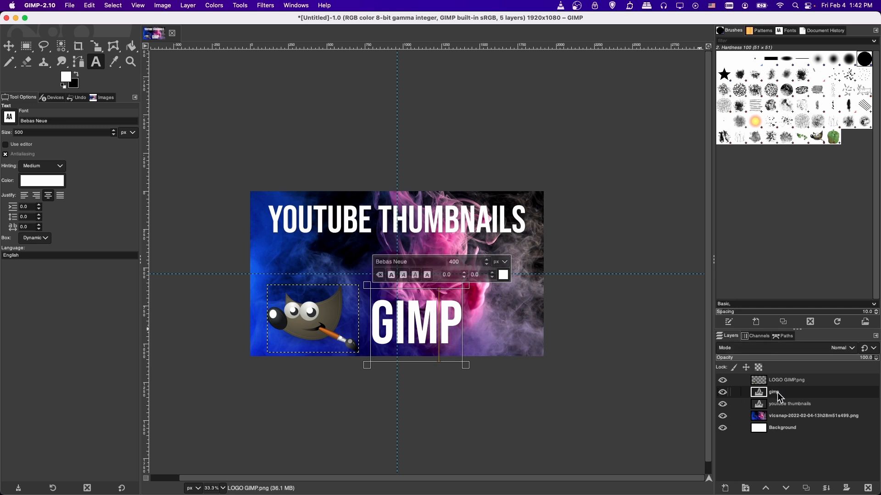
{"action": "type", "text": "tutorial"}
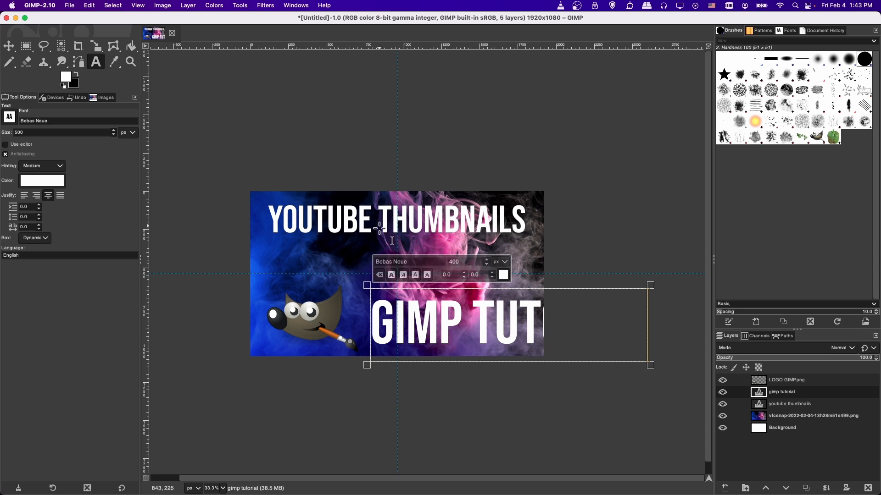
Resize the entire "gimp tutorial" text, trying 300 px before setting it to 250 px
{"action": "left_click", "coordinate": [469, 323]}
{"action": "key", "text": "super+a"}
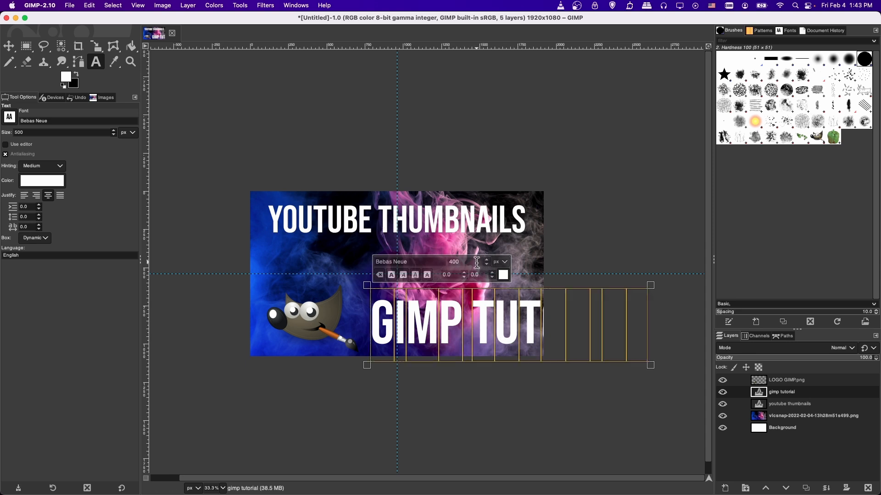
{"action": "left_click_drag", "start_coordinate": [477, 263], "coordinate": [433, 261]}
{"action": "type", "text": "300"}
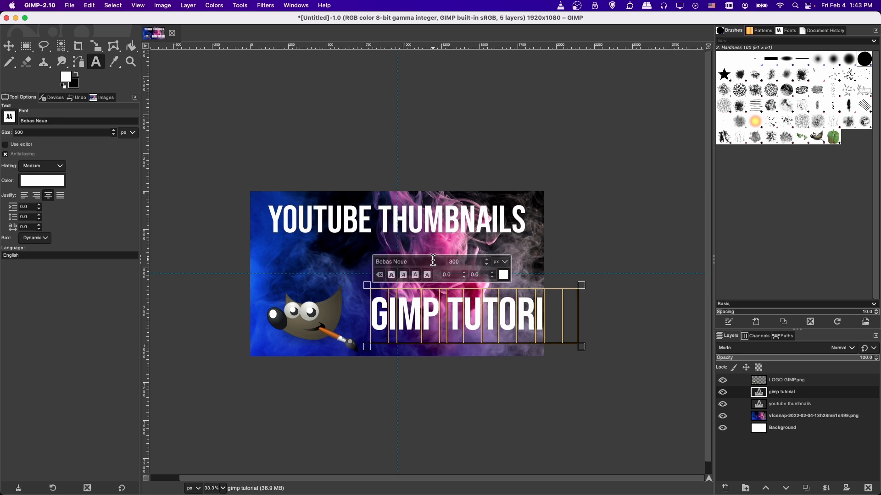
{"action": "double_click", "coordinate": [462, 263]}
{"action": "type", "text": "250"}
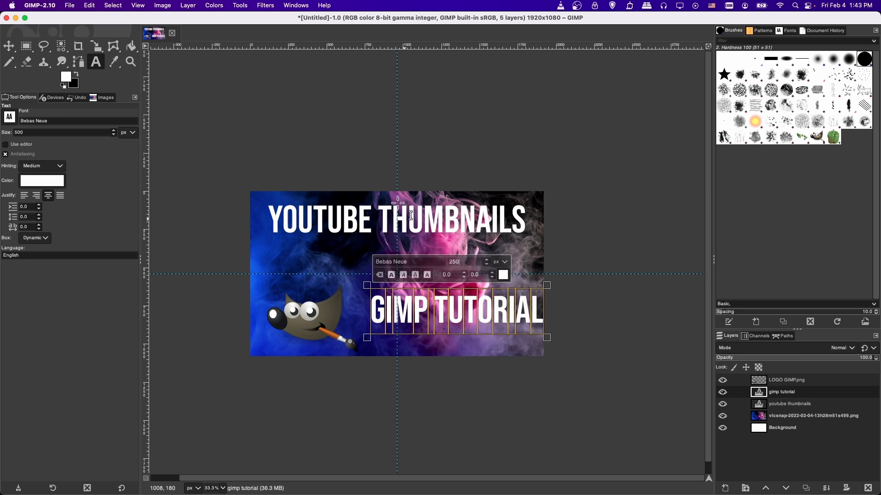
Move the "gimp tutorial" text down and left to end under "thumbnails", and shift the logo slightly left of it
{"action": "left_click", "coordinate": [8, 46]}
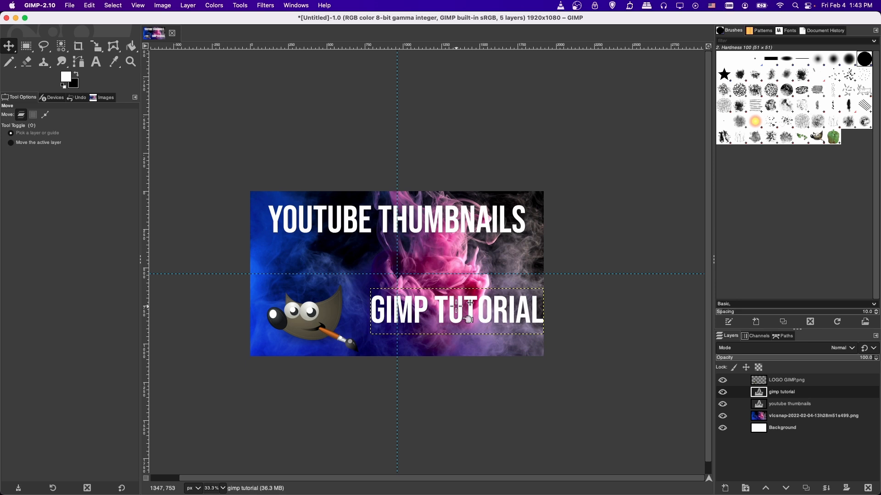
{"action": "left_click_drag", "start_coordinate": [464, 318], "coordinate": [447, 334]}
{"action": "left_click_drag", "start_coordinate": [314, 313], "coordinate": [303, 317]}
{"action": "left_click", "coordinate": [387, 328]}
{"action": "left_click", "coordinate": [380, 316]}
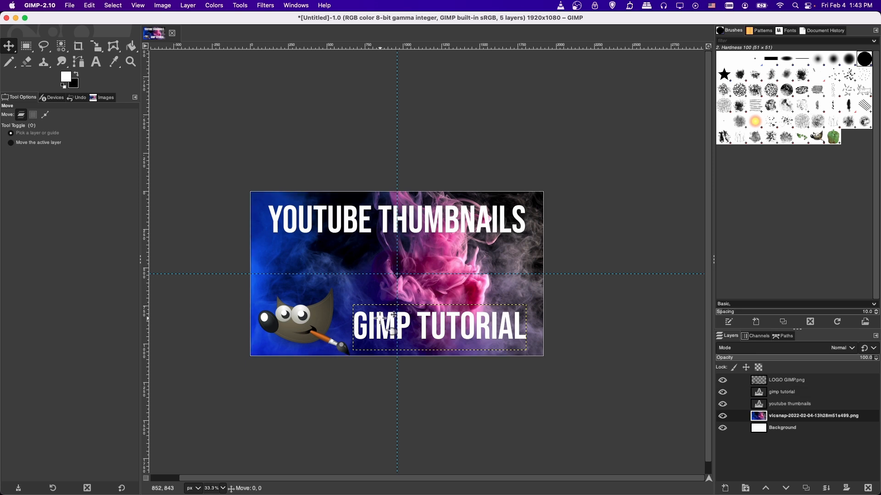
Nudge the "gimp tutorial" text slightly up and left, and gather it with the LOGO GIMP.png layer in a new layer group
{"action": "left_click_drag", "start_coordinate": [392, 315], "coordinate": [391, 313]}
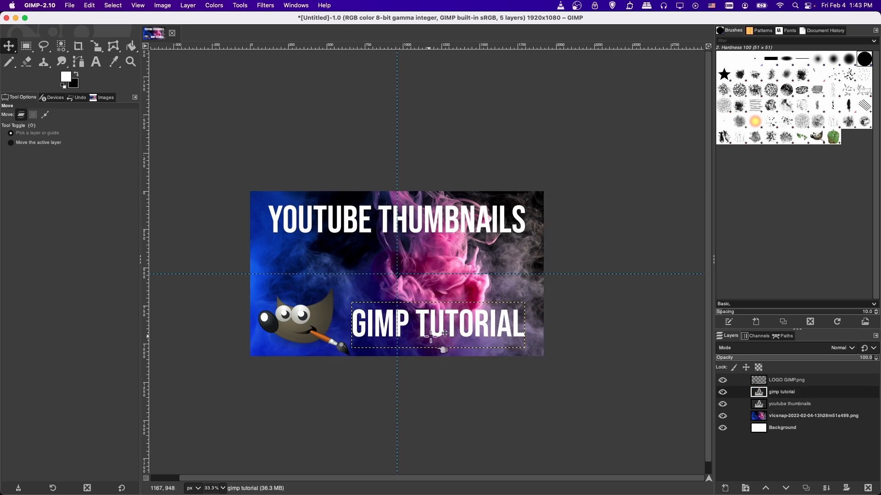
{"action": "left_click", "coordinate": [746, 489]}
{"action": "left_click", "coordinate": [780, 411]}
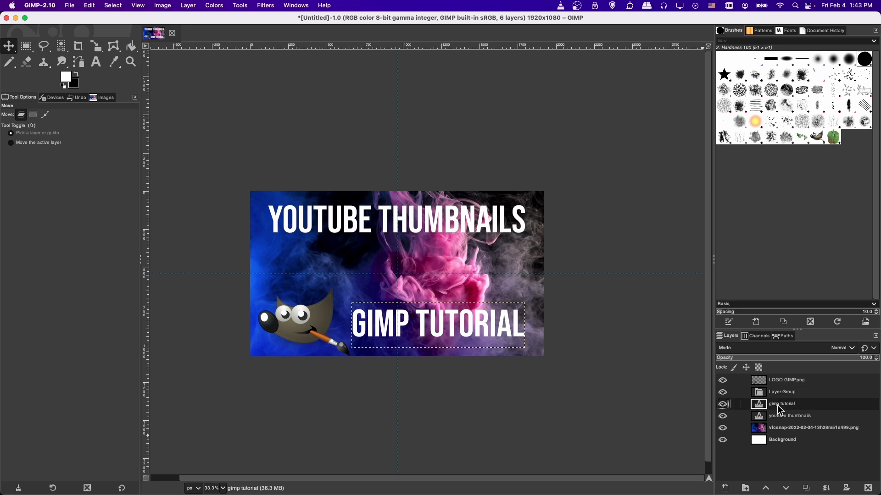
{"action": "left_click_drag", "start_coordinate": [780, 378], "coordinate": [780, 396]}
{"action": "left_click", "coordinate": [785, 382]}
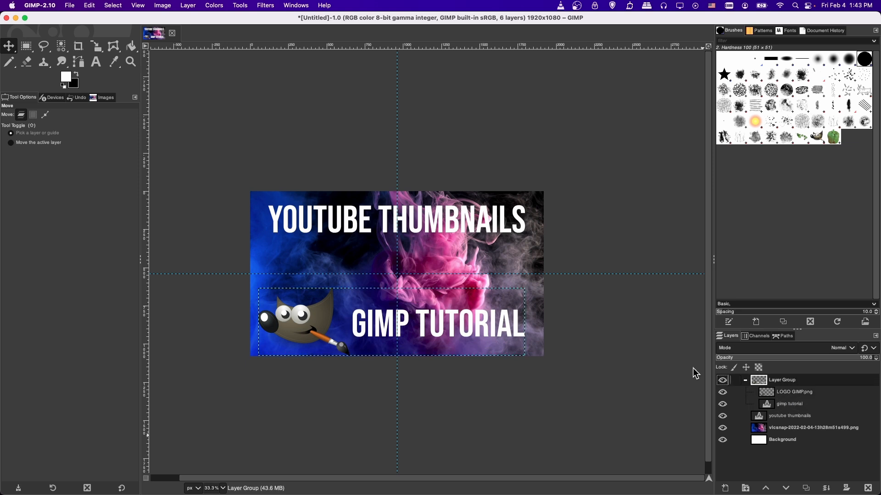
Move the grouped logo and "gimp tutorial" text together slightly right and up, and adjust the logo's position beside the text
{"action": "left_click", "coordinate": [51, 143]}
{"action": "left_click_drag", "start_coordinate": [391, 324], "coordinate": [396, 321]}
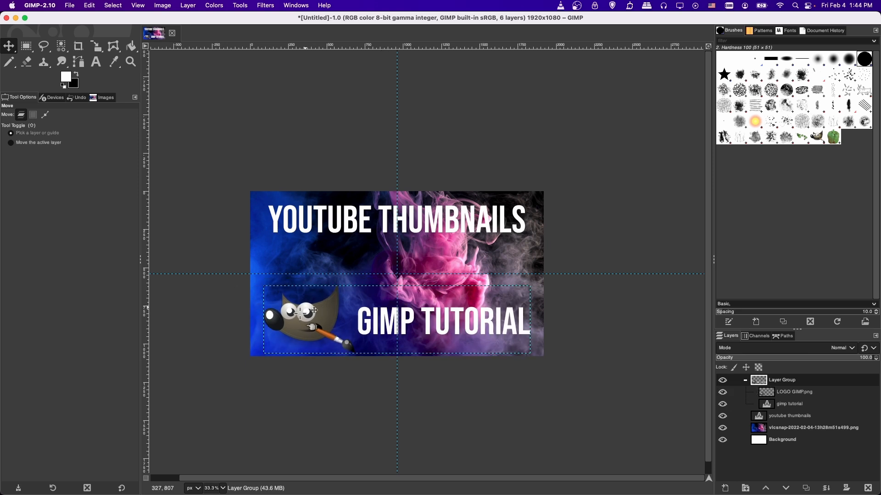
{"action": "left_click", "coordinate": [776, 393]}
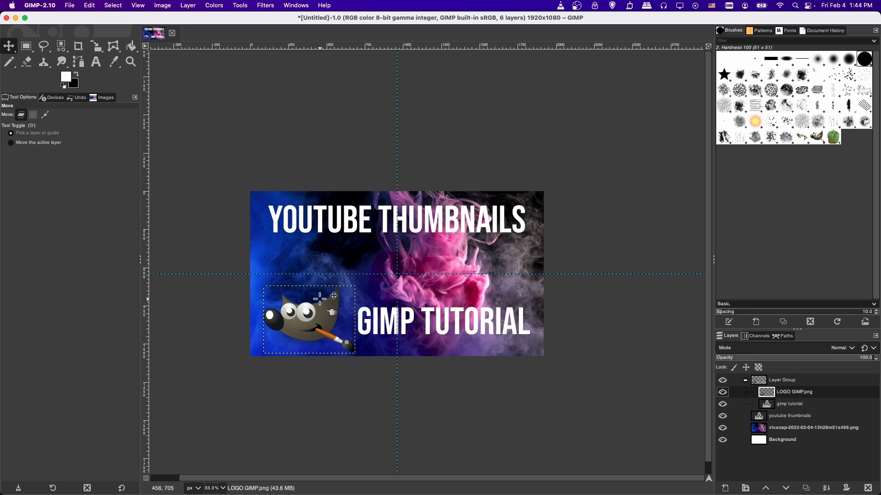
{"action": "left_click_drag", "start_coordinate": [319, 307], "coordinate": [328, 326]}
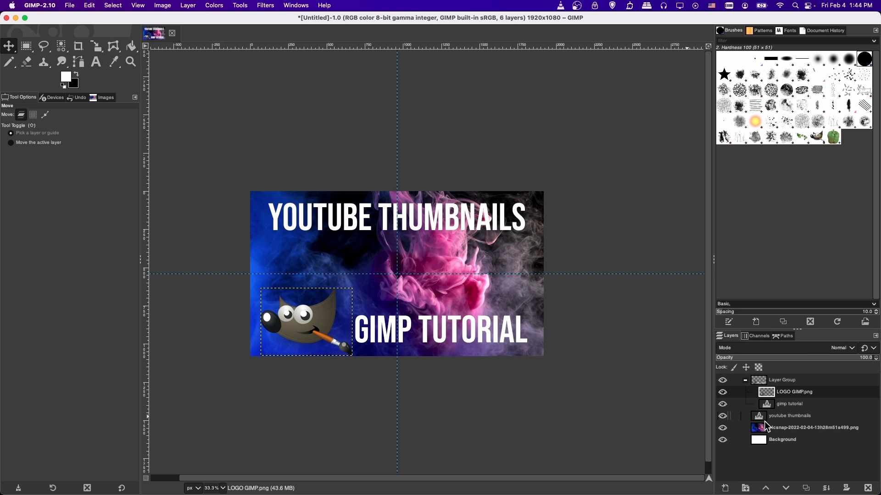
Create a new 1920 x 1080 px layer filled with the black background color
{"action": "left_click", "coordinate": [725, 488]}
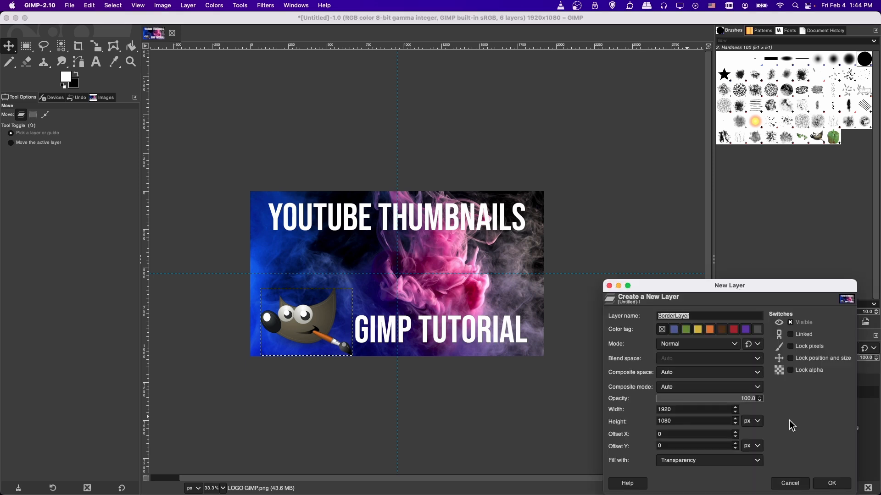
{"action": "left_click", "coordinate": [678, 464]}
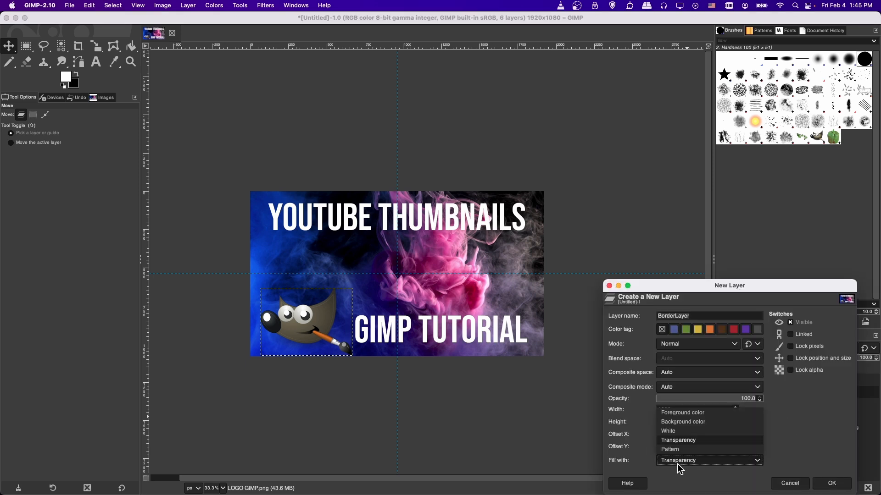
{"action": "left_click", "coordinate": [693, 423]}
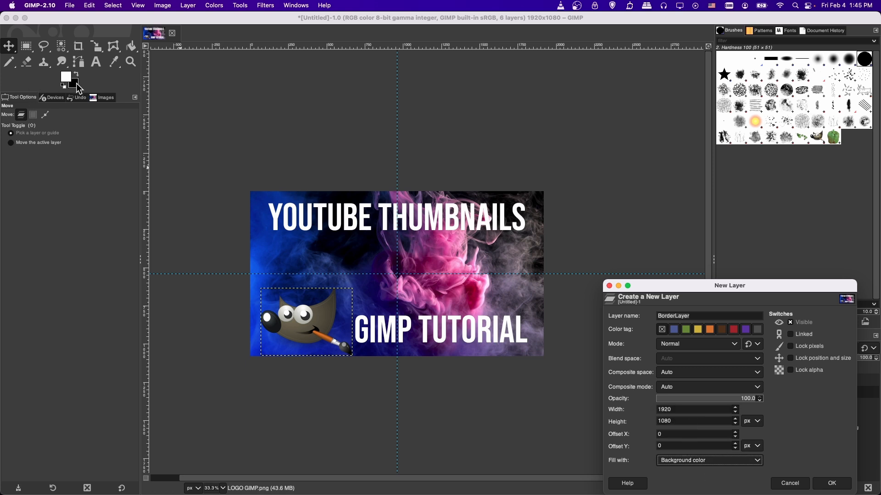
{"action": "left_click", "coordinate": [831, 485]}
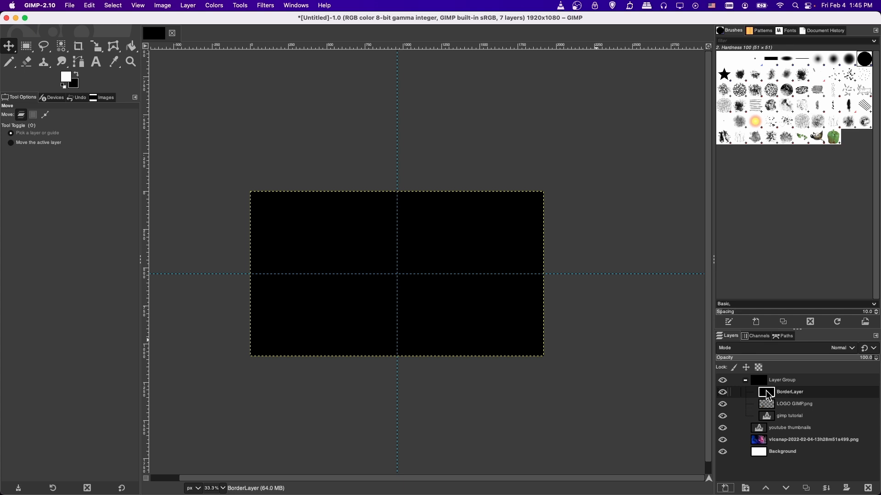
Place the black layer between the "youtube thumbnails" text and the ink image, and lower its opacity to 0
{"action": "left_click_drag", "start_coordinate": [768, 391], "coordinate": [773, 431]}
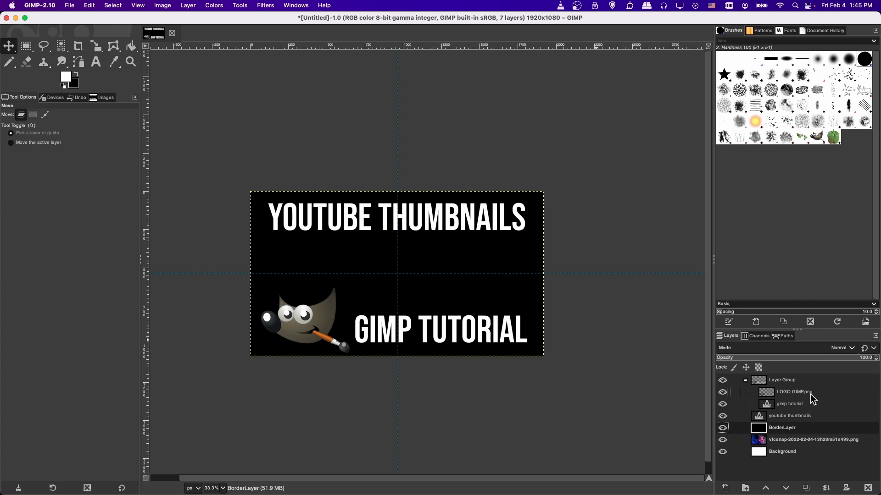
{"action": "left_click", "coordinate": [842, 355]}
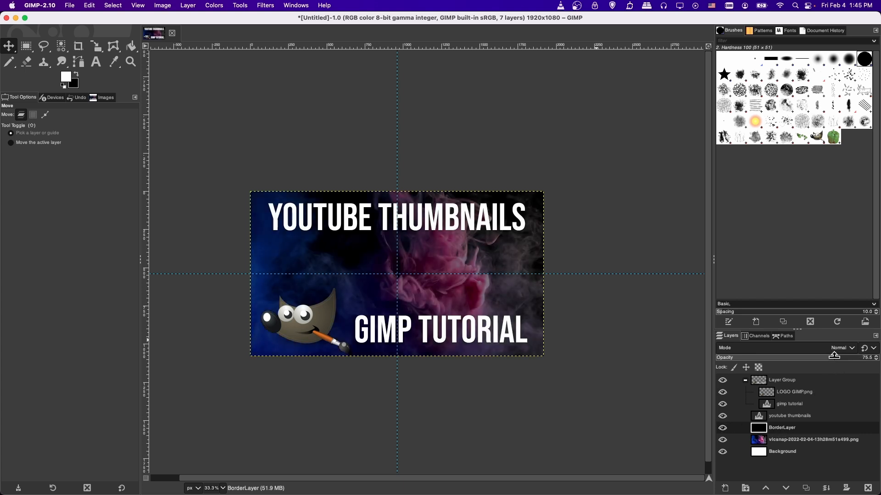
{"action": "left_click_drag", "start_coordinate": [836, 355], "coordinate": [671, 360]}
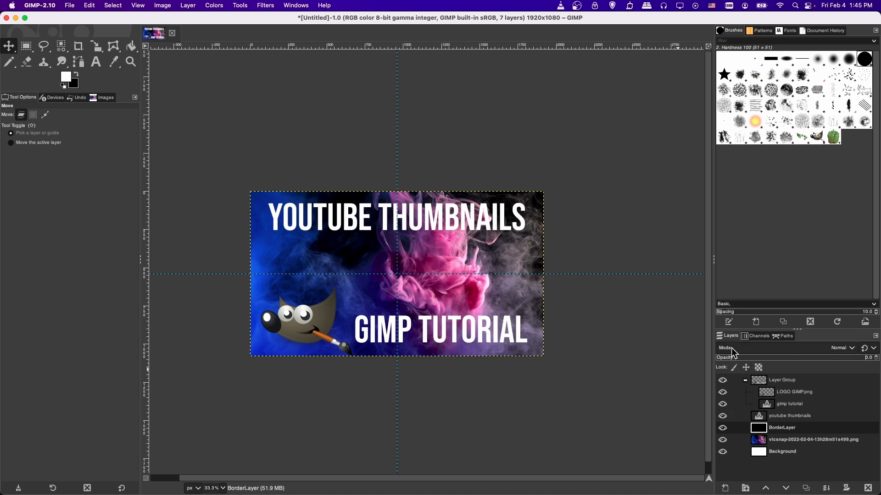
Open the Drop Shadow filter for the "youtube thumbnails" text layer
{"action": "left_click", "coordinate": [813, 417]}
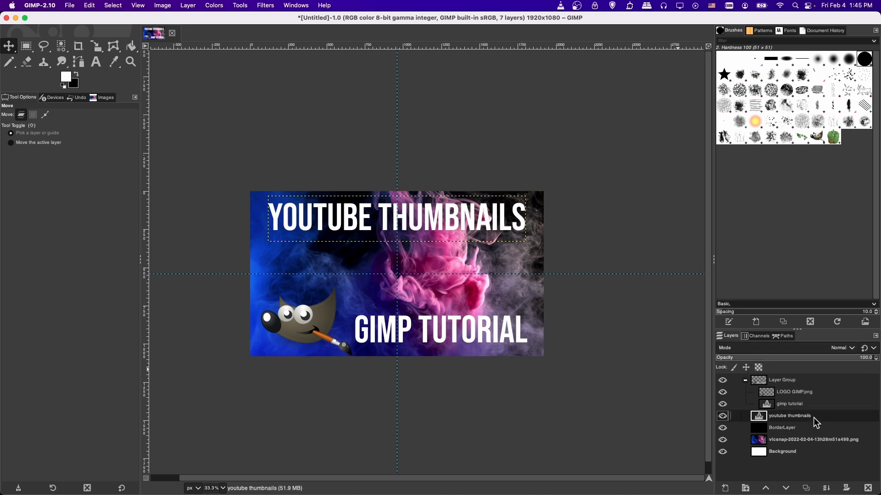
{"action": "left_click", "coordinate": [265, 6]}
{"action": "mouse_move", "coordinate": [298, 90]}
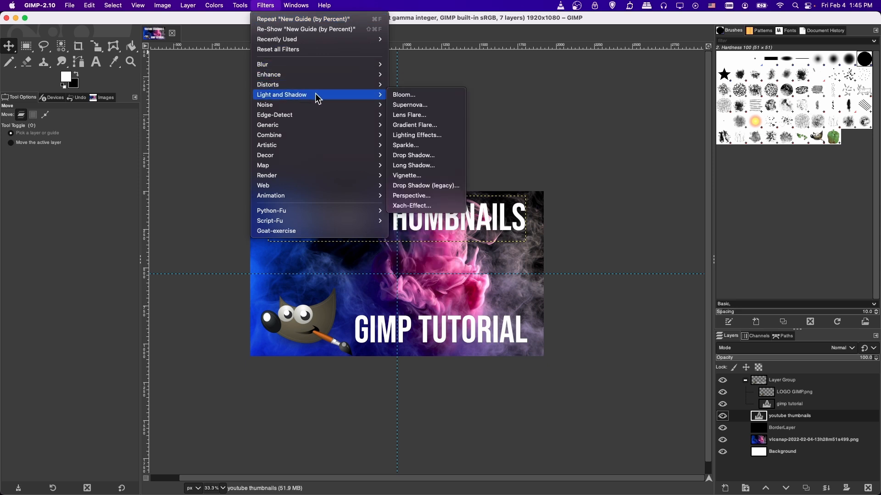
{"action": "left_click", "coordinate": [444, 157]}
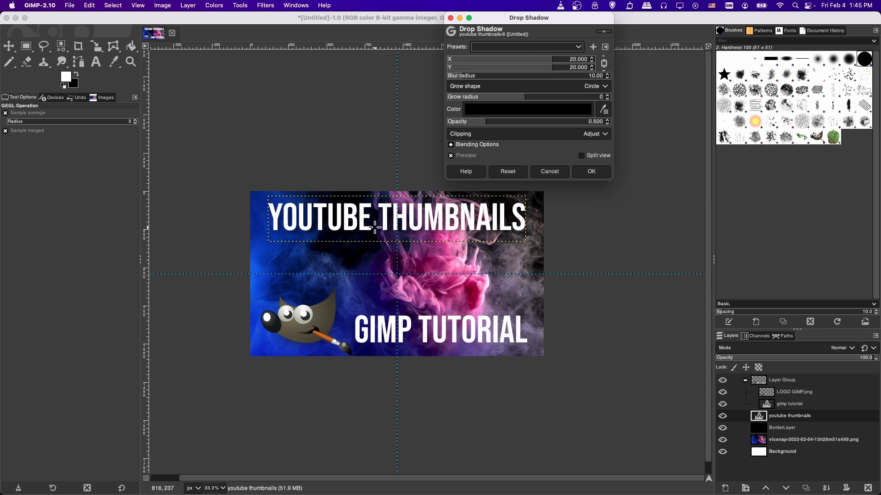
Examine the drop shadow on the "youtube thumbnails" text up close, comparing it with the preview off and on
{"action": "scroll", "coordinate": [374, 227], "scroll_direction": "up", "scroll_amount": 5}
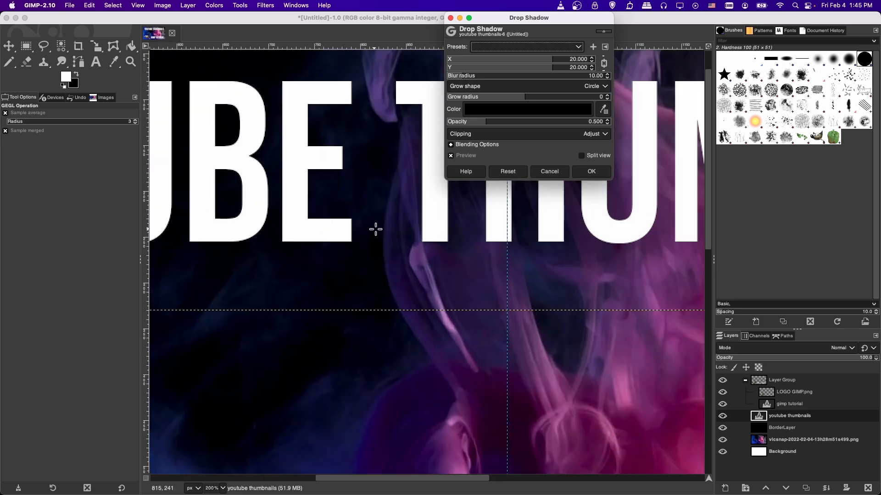
{"action": "scroll", "coordinate": [379, 238], "scroll_direction": "up", "scroll_amount": 1}
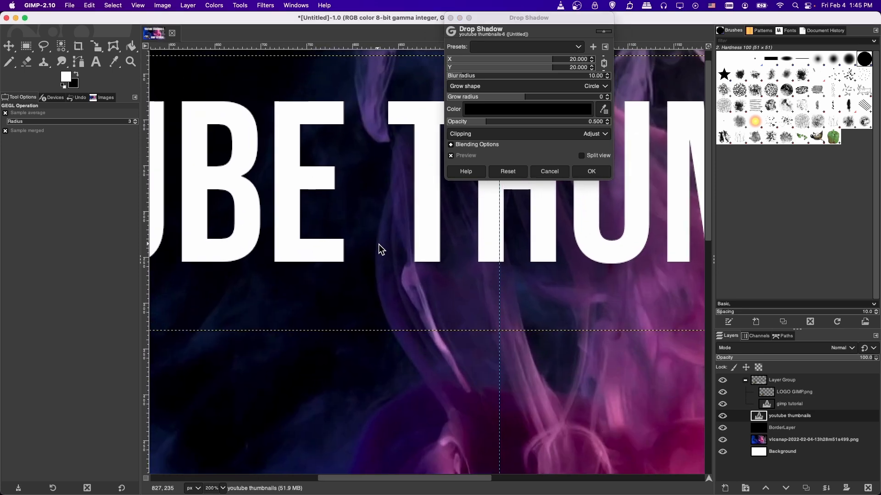
{"action": "left_click", "coordinate": [462, 156]}
{"action": "left_click", "coordinate": [461, 156]}
{"action": "left_click", "coordinate": [462, 155]}
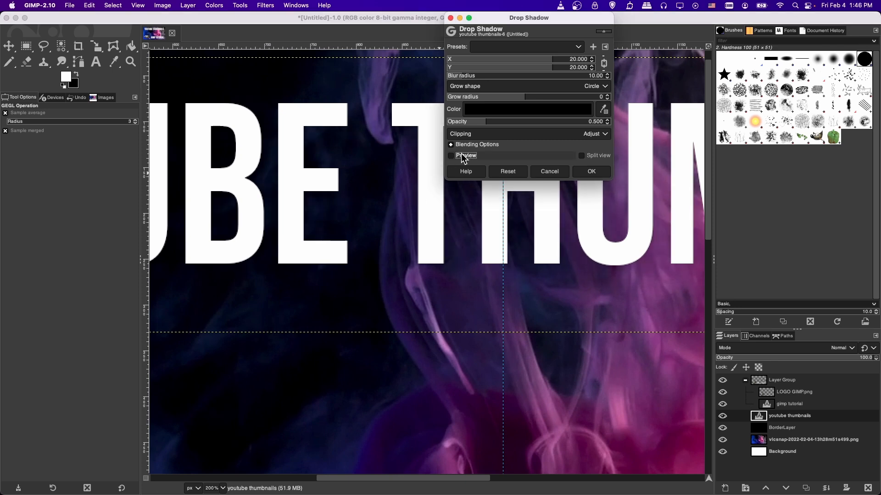
{"action": "left_click", "coordinate": [462, 156]}
{"action": "scroll", "coordinate": [615, 281], "scroll_direction": "down", "scroll_amount": 1}
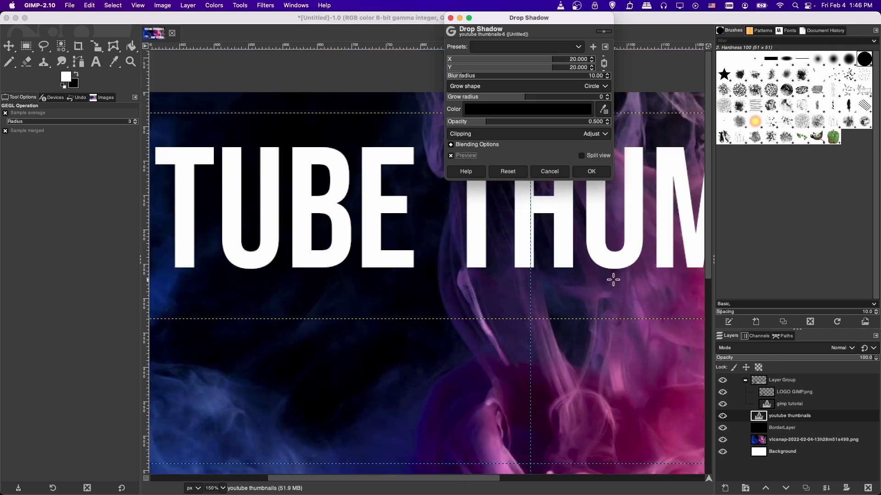
{"action": "scroll", "coordinate": [459, 315], "scroll_direction": "down", "scroll_amount": 3}
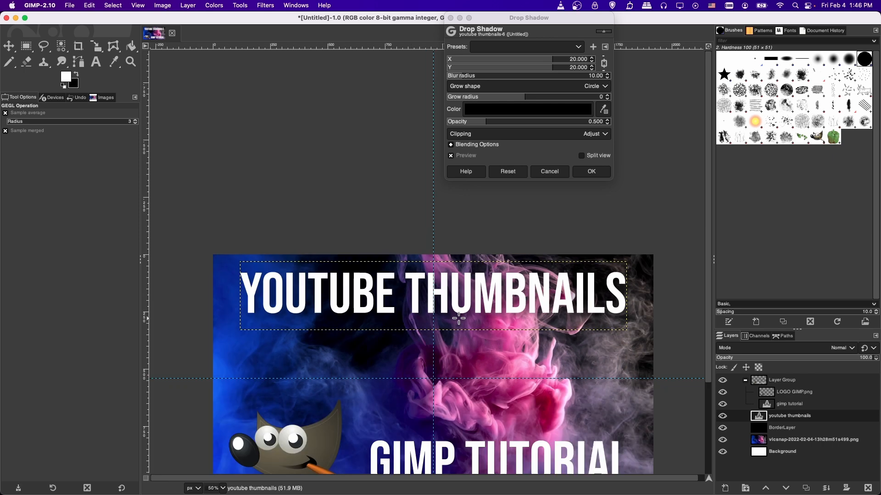
{"action": "left_click_drag", "start_coordinate": [459, 315], "coordinate": [466, 317]}
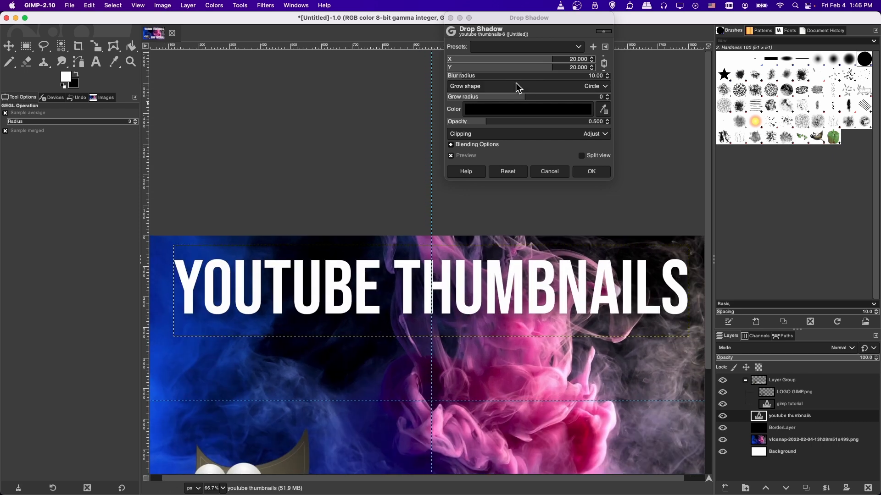
Apply the drop shadow with opacity 1.515, blur radius 0 and linked X and Y offsets of 8.052
{"action": "left_click_drag", "start_coordinate": [486, 118], "coordinate": [563, 122]}
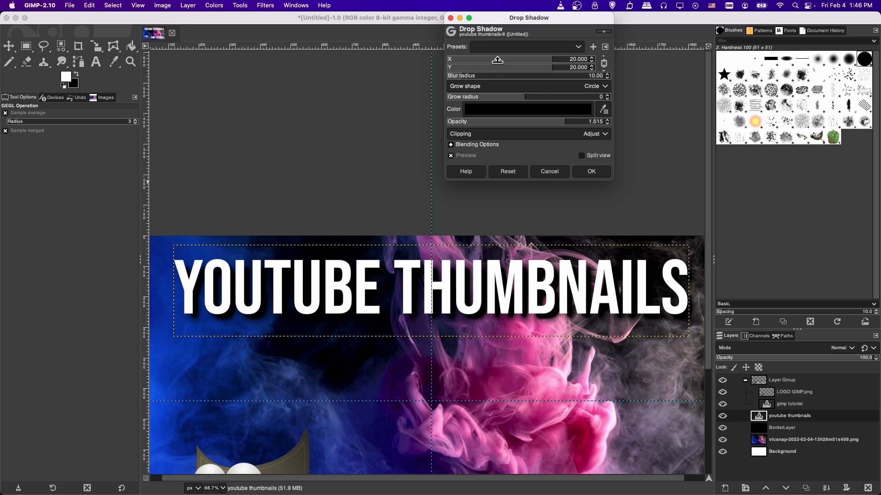
{"action": "left_click_drag", "start_coordinate": [518, 59], "coordinate": [535, 57]}
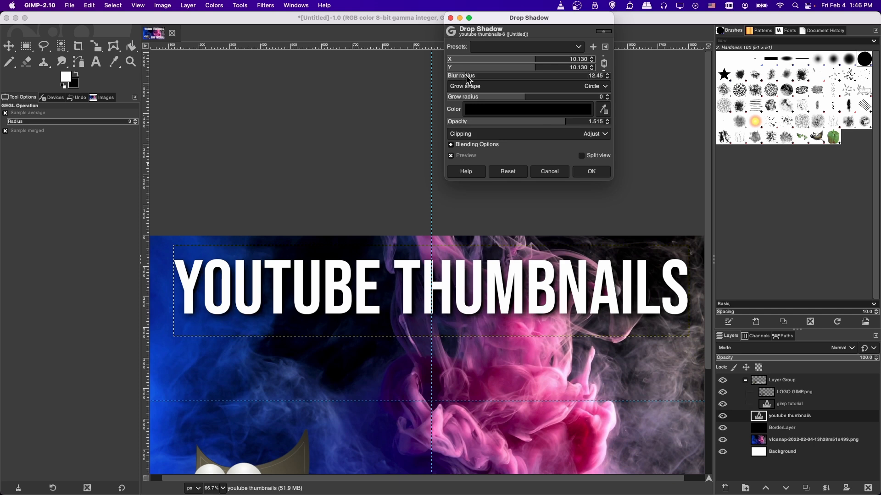
{"action": "left_click_drag", "start_coordinate": [467, 76], "coordinate": [450, 81]}
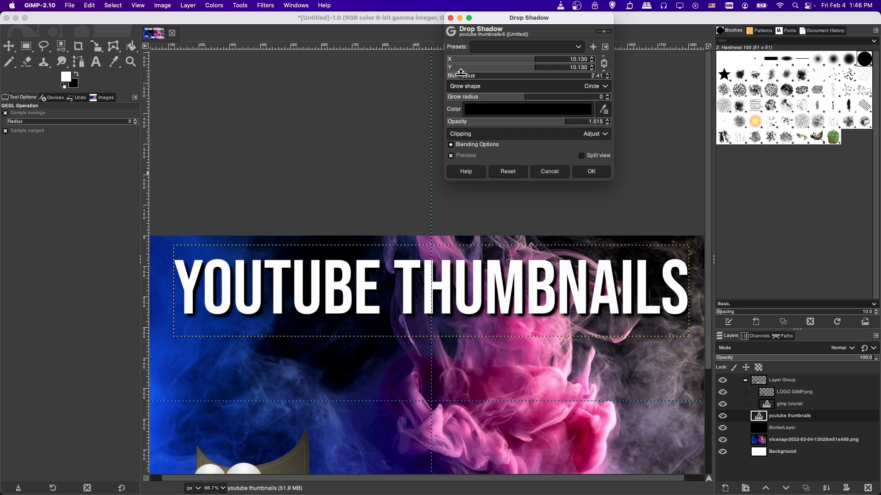
{"action": "left_click_drag", "start_coordinate": [461, 72], "coordinate": [445, 73]}
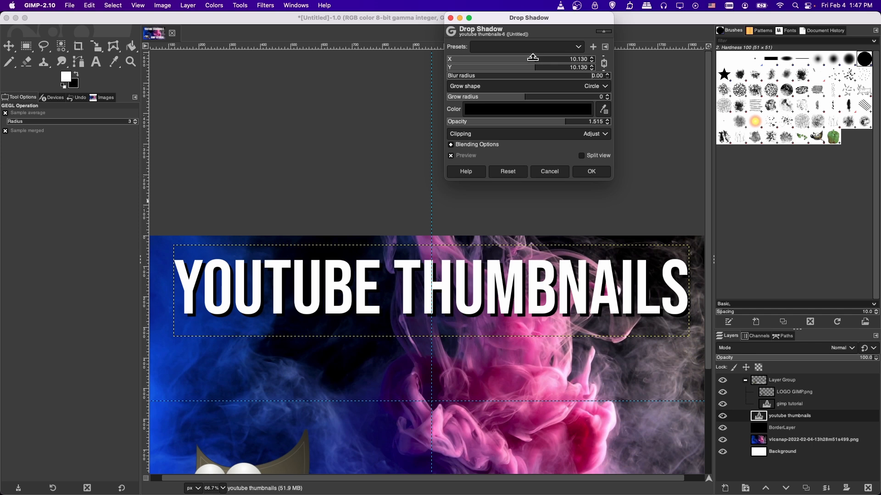
{"action": "left_click_drag", "start_coordinate": [533, 56], "coordinate": [532, 57]}
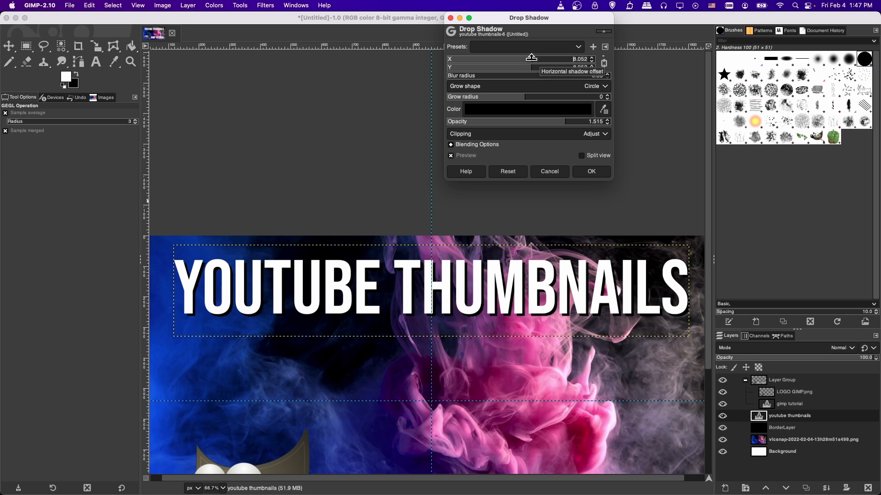
{"action": "left_click", "coordinate": [599, 176]}
Repeat the same drop shadow on the "gimp tutorial" text layer
{"action": "scroll", "coordinate": [542, 306], "scroll_direction": "down", "scroll_amount": 2}
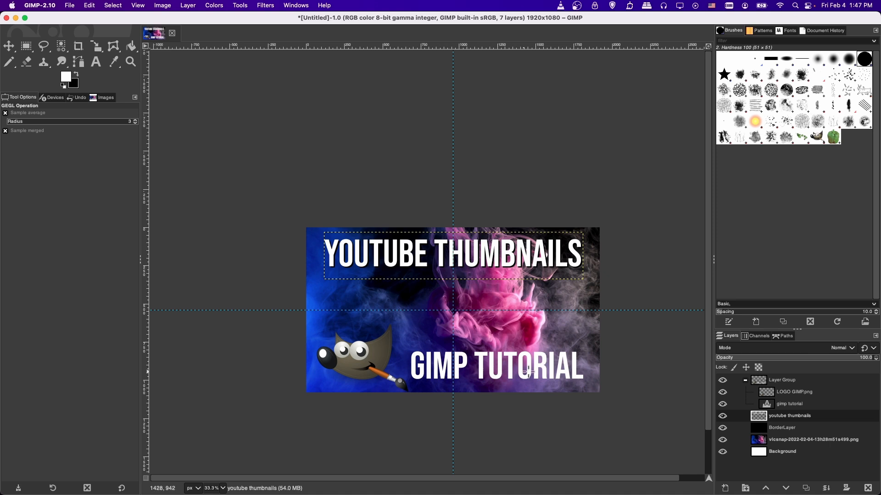
{"action": "left_click", "coordinate": [802, 405]}
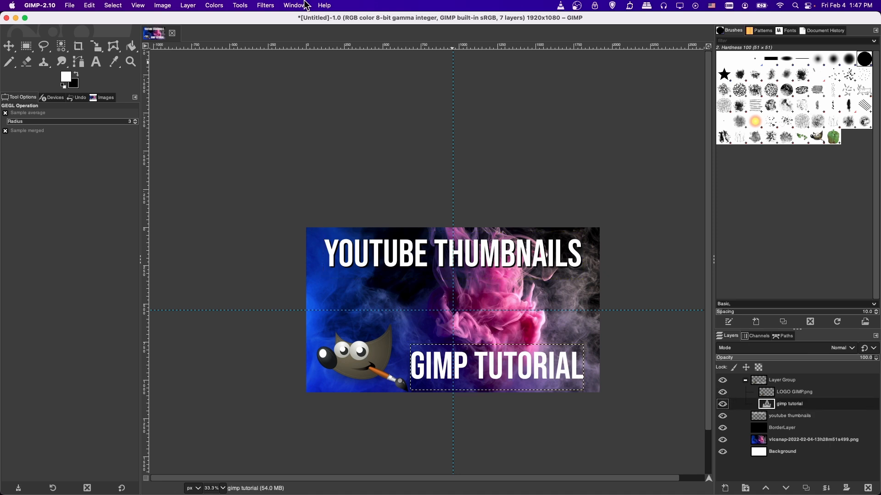
{"action": "left_click", "coordinate": [266, 6]}
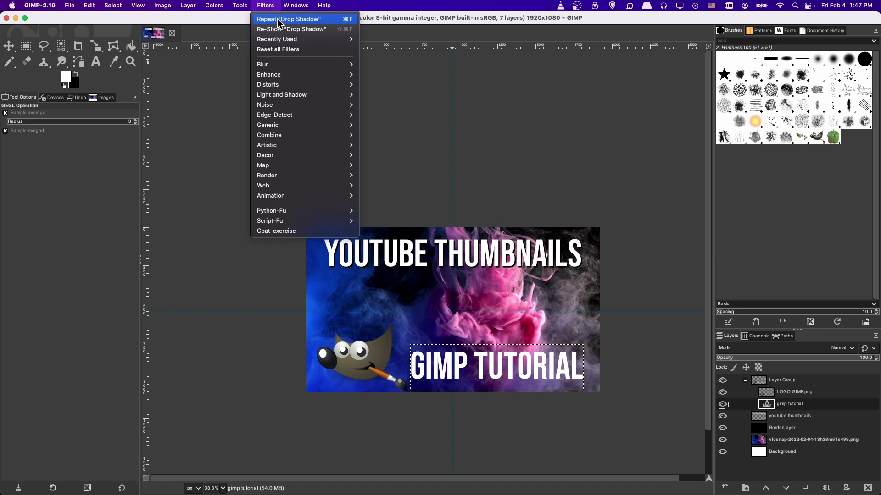
{"action": "left_click", "coordinate": [280, 20]}
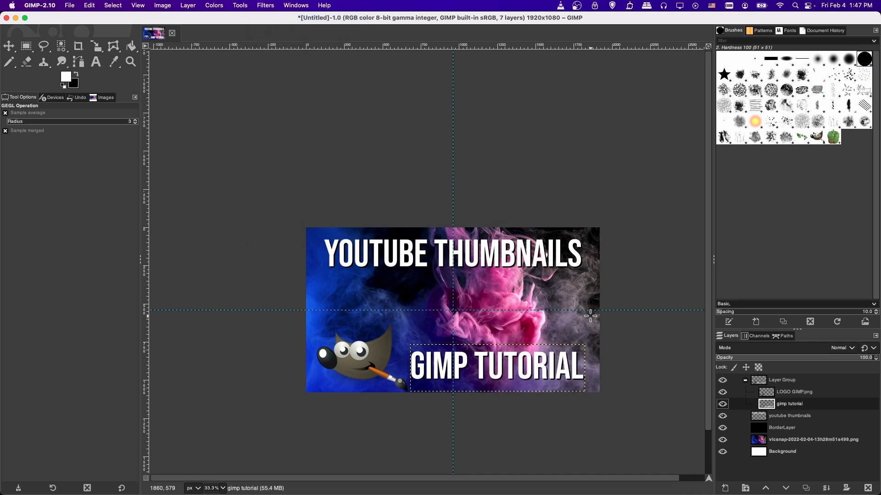
Nudge the "youtube thumbnails" text slightly left and the "gimp tutorial" text slightly up and left with the Move tool
{"action": "scroll", "coordinate": [580, 332], "scroll_direction": "up", "scroll_amount": 1}
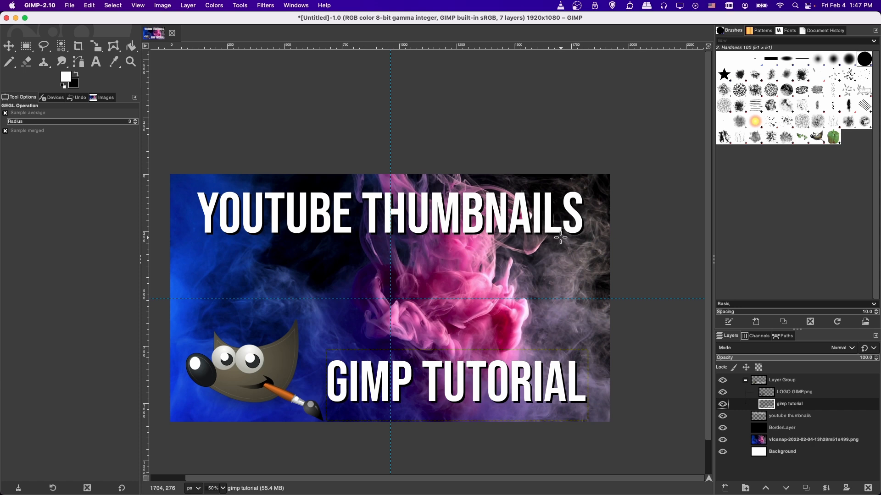
{"action": "scroll", "coordinate": [560, 237], "scroll_direction": "left", "scroll_amount": 2}
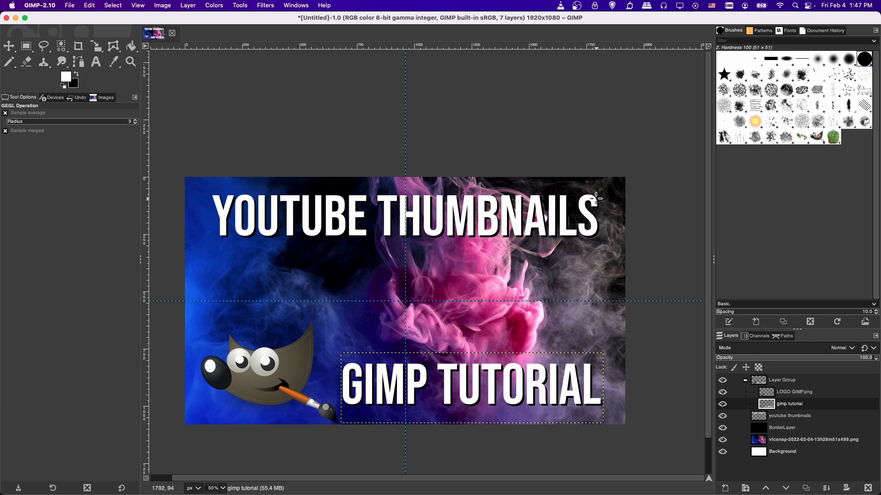
{"action": "key", "text": "m"}
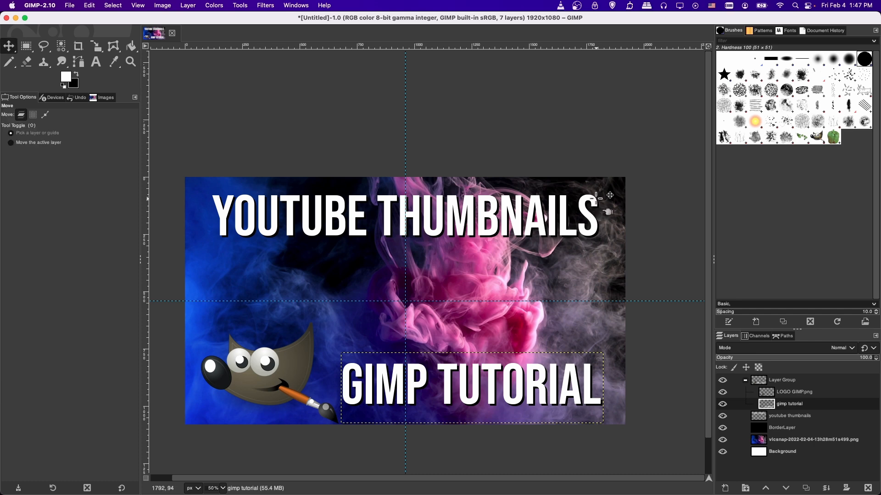
{"action": "left_click", "coordinate": [494, 200]}
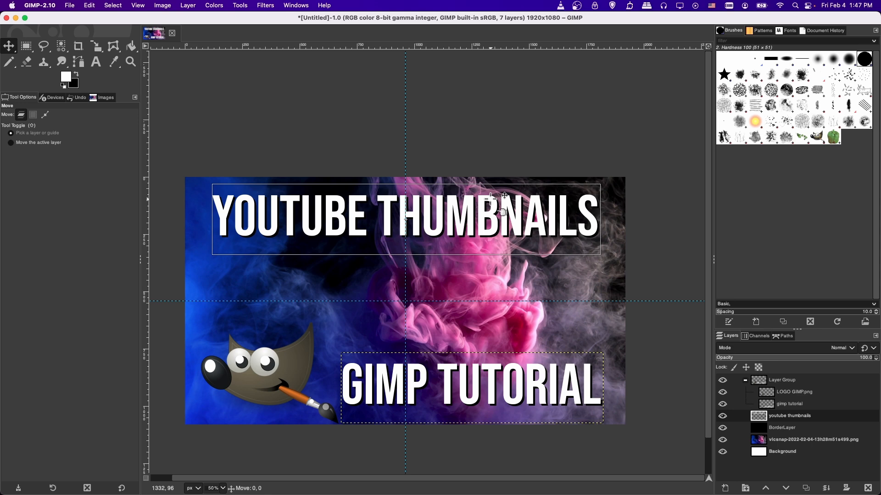
{"action": "left_click_drag", "start_coordinate": [490, 197], "coordinate": [489, 198]}
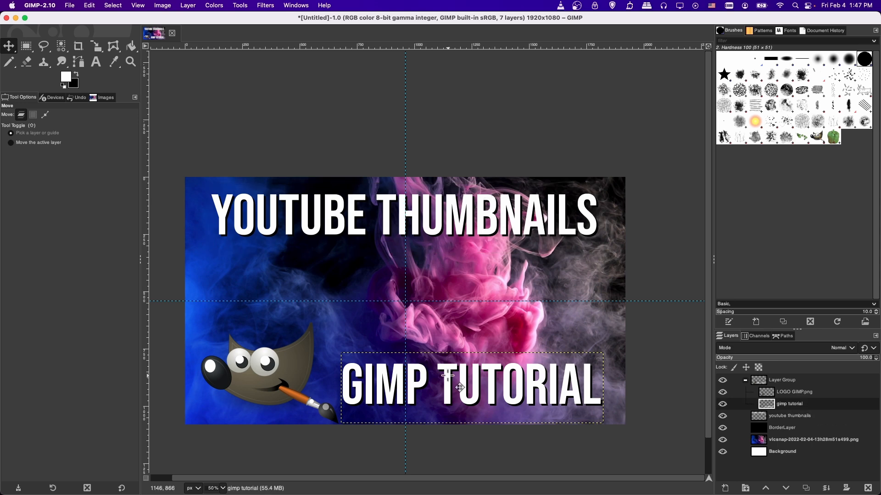
{"action": "left_click_drag", "start_coordinate": [448, 377], "coordinate": [447, 374]}
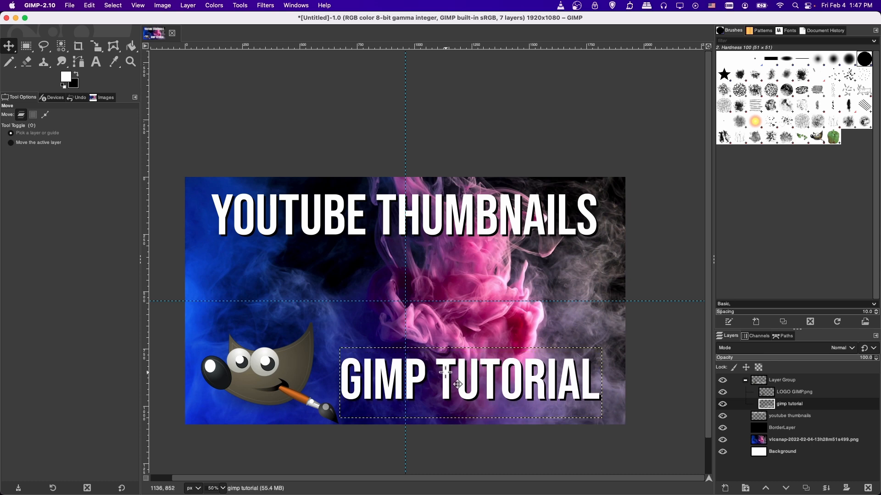
{"action": "scroll", "coordinate": [473, 317], "scroll_direction": "left", "scroll_amount": 2}
{"action": "scroll", "coordinate": [472, 317], "scroll_direction": "down", "scroll_amount": 1}
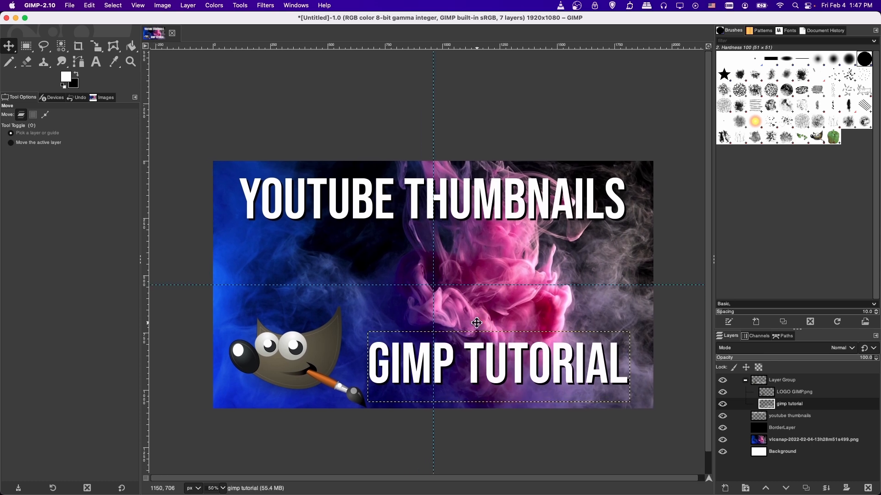
{"action": "scroll", "coordinate": [348, 347], "scroll_direction": "left", "scroll_amount": 1}
{"action": "scroll", "coordinate": [348, 346], "scroll_direction": "down", "scroll_amount": 1}
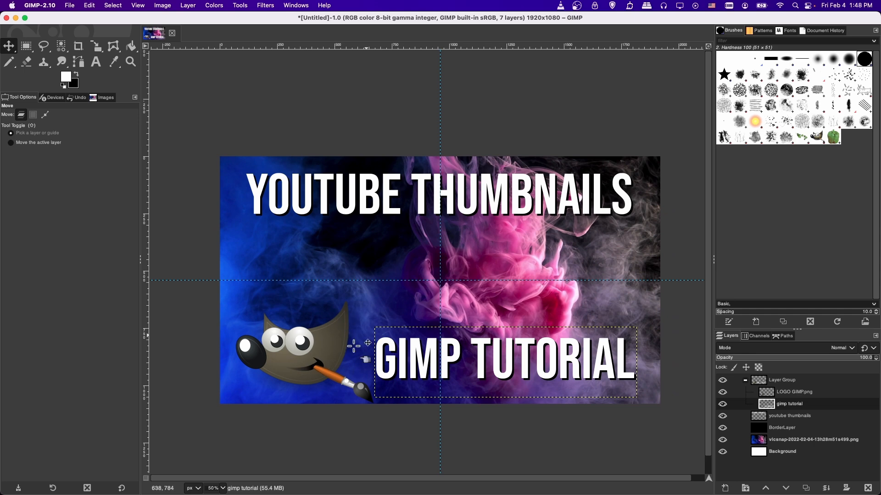
Repeat the last drop shadow on the LOGO GIMP.png layer and nudge the logo into place beside the "gimp tutorial" text
{"action": "left_click", "coordinate": [785, 395]}
{"action": "left_click_drag", "start_coordinate": [314, 365], "coordinate": [310, 359]}
{"action": "left_click", "coordinate": [267, 8]}
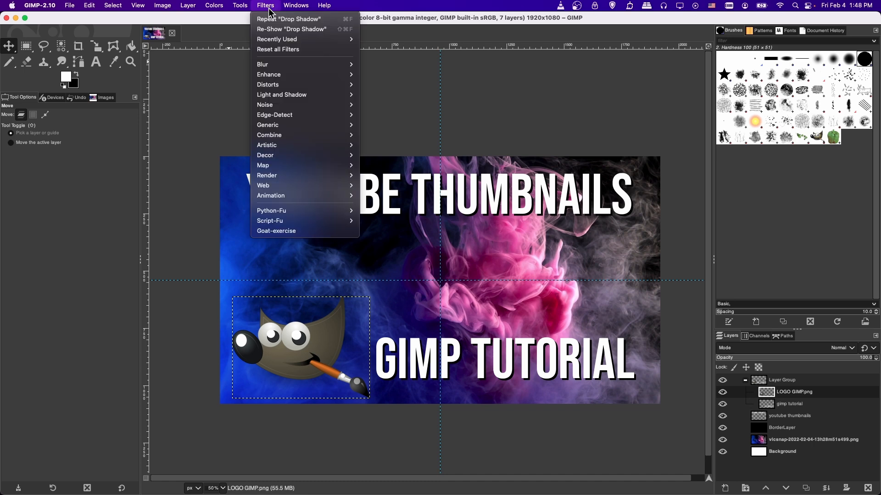
{"action": "left_click", "coordinate": [275, 20]}
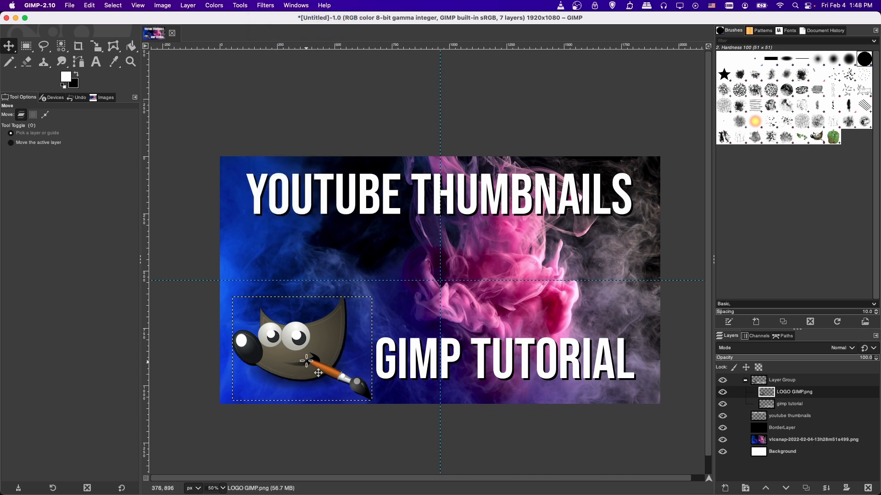
{"action": "left_click_drag", "start_coordinate": [317, 341], "coordinate": [319, 343]}
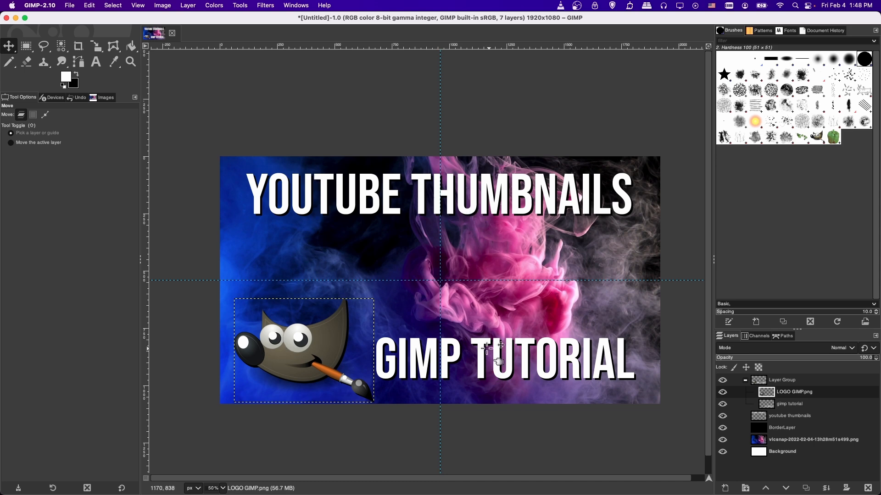
Create a transparent 1920 x 1080 layer named Vignette and place it between BorderLayer and the ink background image
{"action": "scroll", "coordinate": [477, 298], "scroll_direction": "down", "scroll_amount": 1}
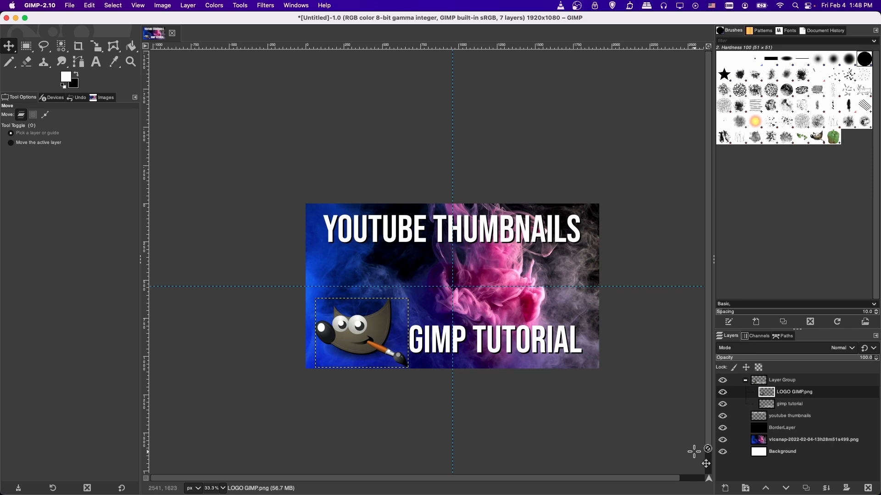
{"action": "left_click", "coordinate": [725, 488]}
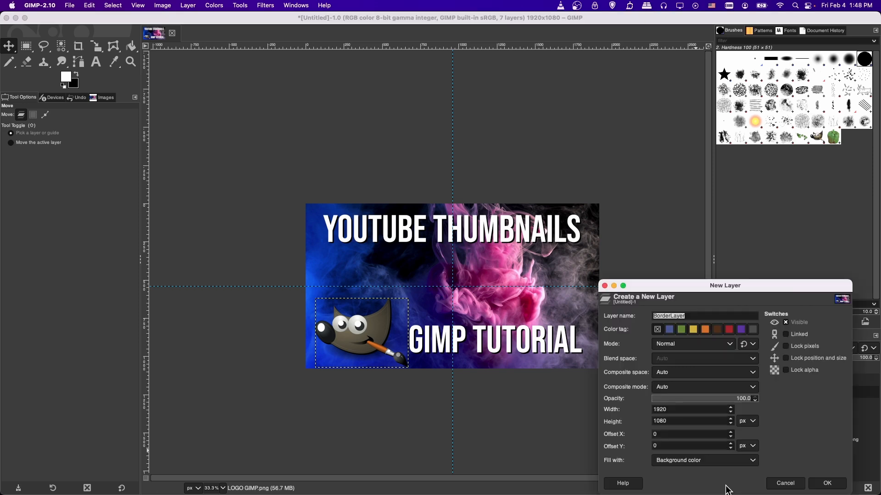
{"action": "left_click", "coordinate": [828, 484]}
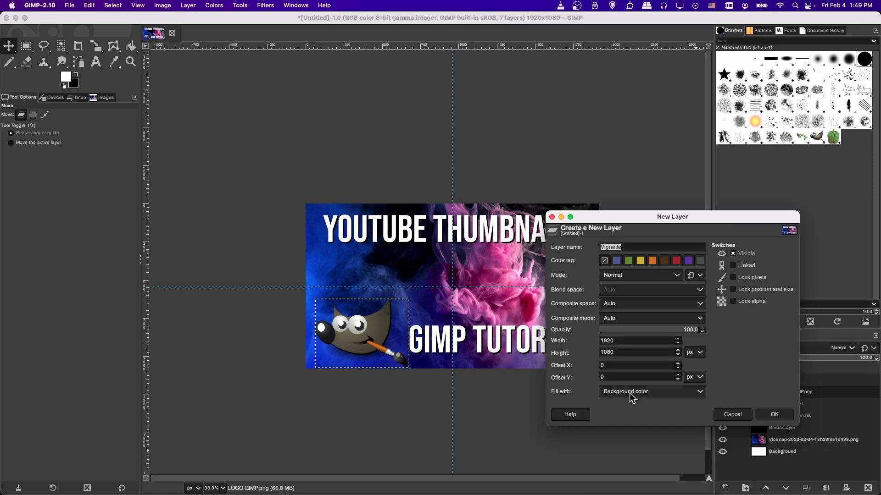
{"action": "left_click", "coordinate": [632, 395]}
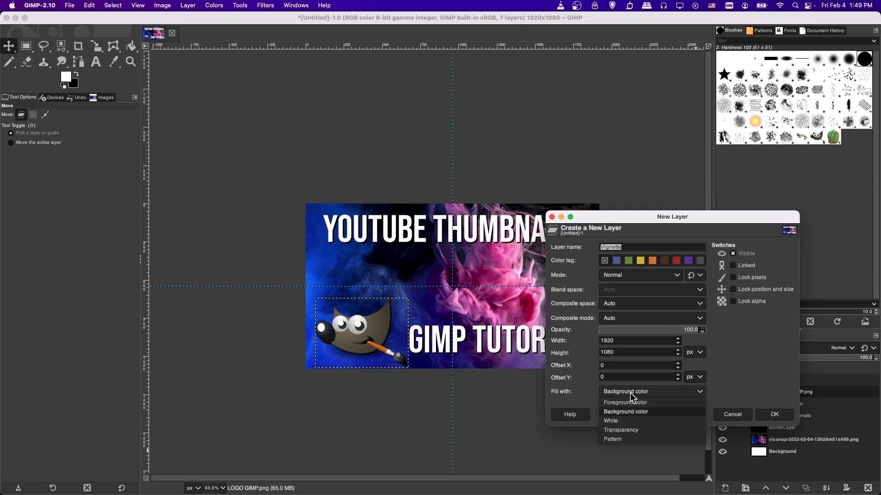
{"action": "left_click", "coordinate": [647, 430]}
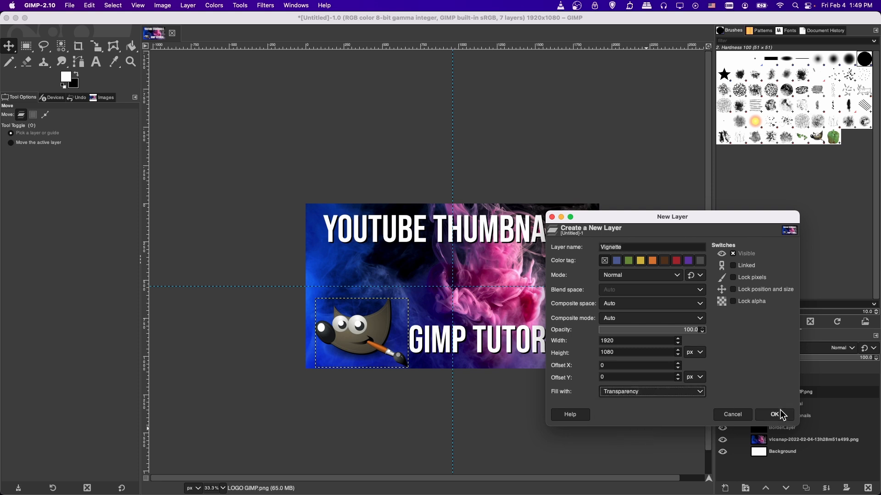
{"action": "left_click", "coordinate": [775, 415]}
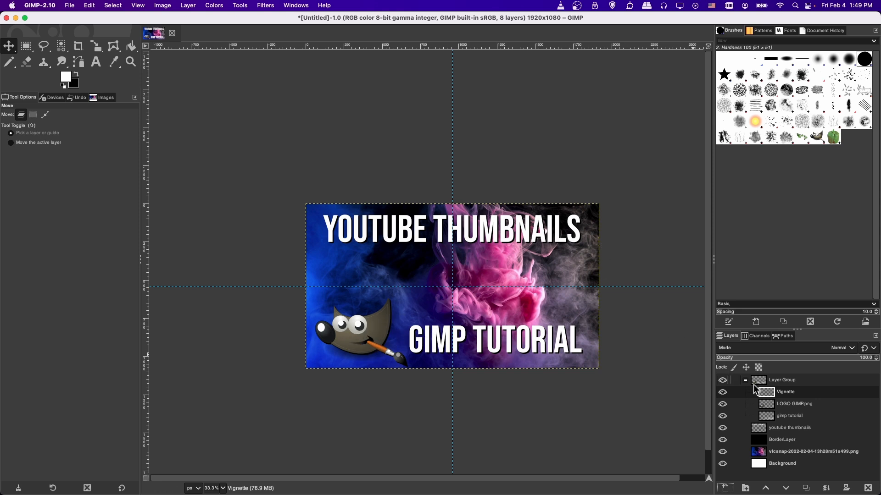
{"action": "left_click_drag", "start_coordinate": [765, 396], "coordinate": [767, 451]}
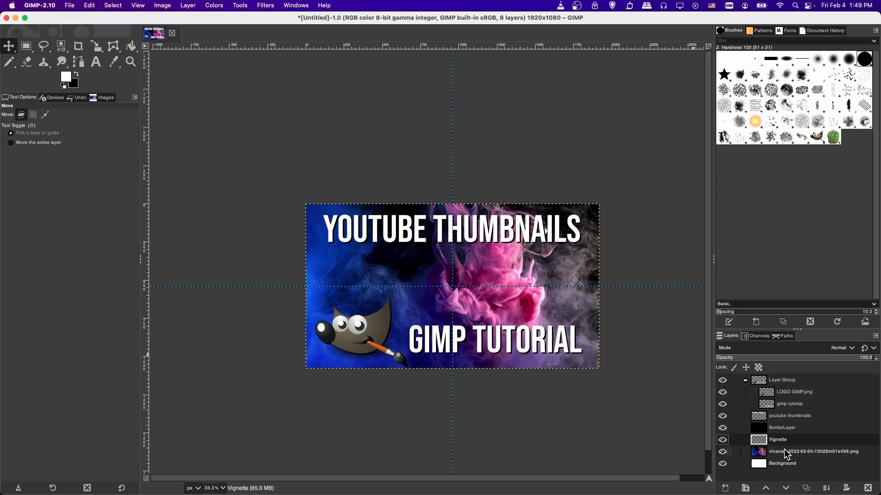
Open the Vignette filter on the Vignette layer and shrink its outer ellipse to radius 0.984 with squeeze 0.008
{"action": "left_click", "coordinate": [265, 5]}
{"action": "mouse_move", "coordinate": [282, 93]}
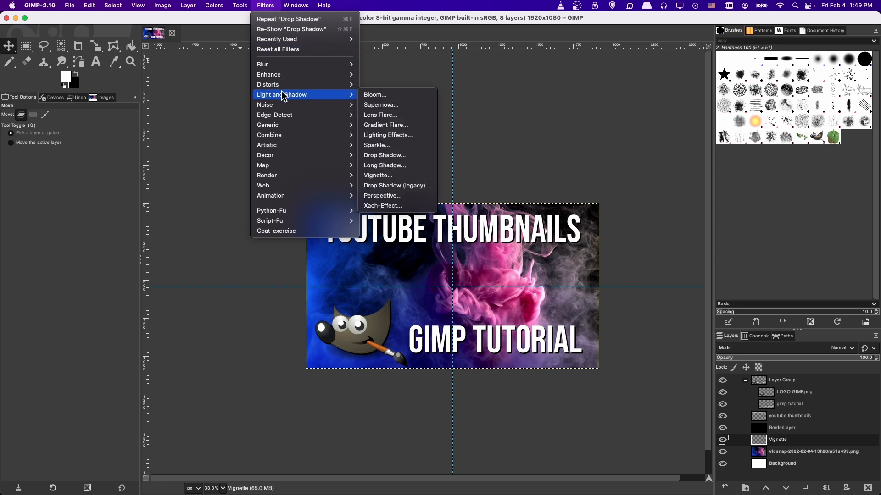
{"action": "left_click", "coordinate": [393, 176]}
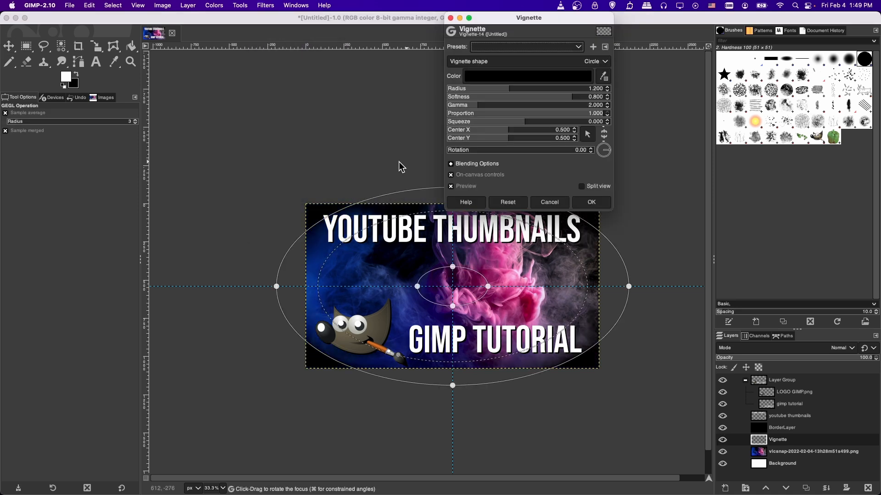
{"action": "mouse_move", "coordinate": [527, 21]}
{"action": "left_mouse_down"}
{"action": "mouse_move", "coordinate": [707, 67]}
{"action": "mouse_move", "coordinate": [714, 60]}
{"action": "left_mouse_up"}
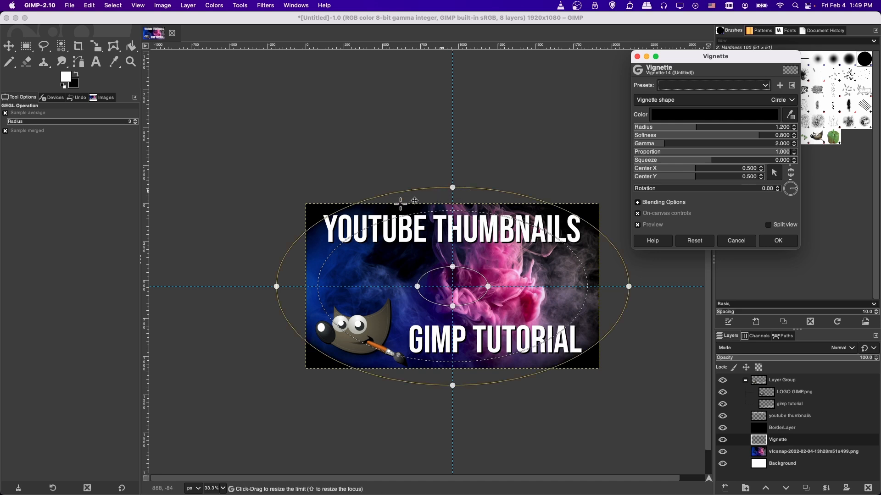
{"action": "left_click_drag", "start_coordinate": [277, 287], "coordinate": [310, 289]}
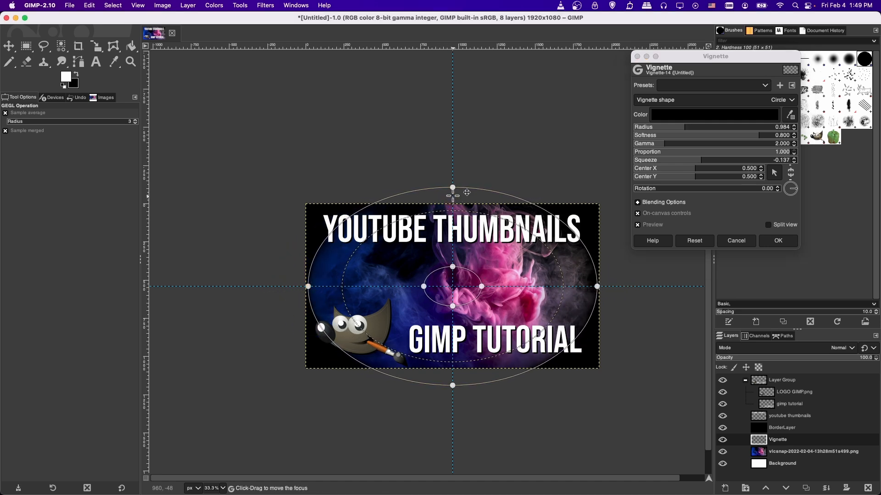
{"action": "left_click_drag", "start_coordinate": [453, 188], "coordinate": [466, 202]}
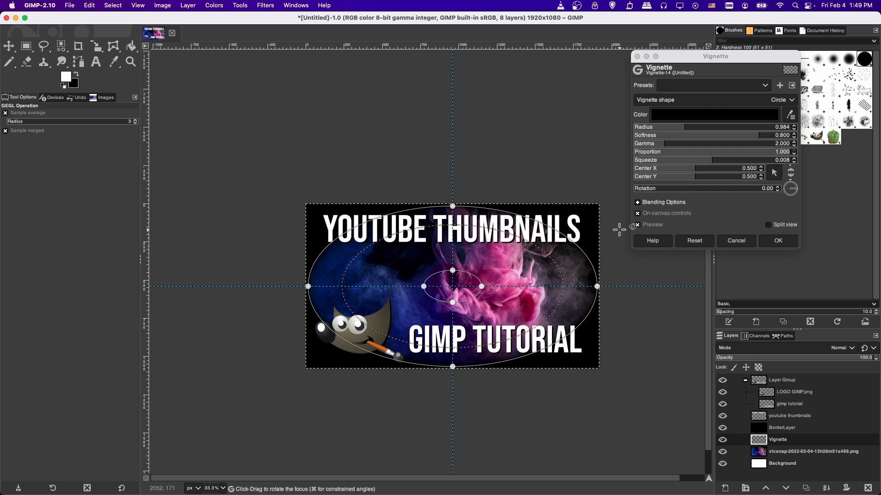
Set the vignette's softness to 0.506, enlarge its radius to 1.466 and pull its midpoint in to gamma 0.536
{"action": "left_click", "coordinate": [714, 134]}
{"action": "left_click_drag", "start_coordinate": [464, 200], "coordinate": [457, 156]}
{"action": "left_click_drag", "start_coordinate": [308, 285], "coordinate": [237, 287]}
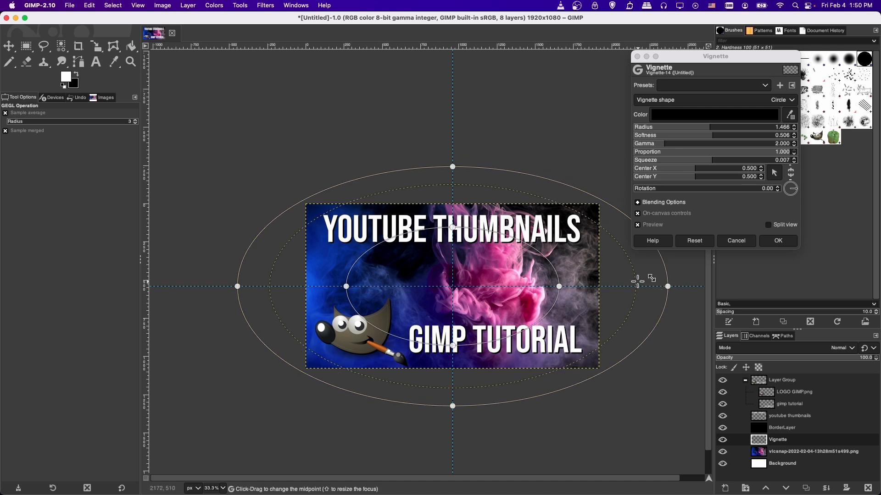
{"action": "left_click_drag", "start_coordinate": [638, 281], "coordinate": [588, 279]}
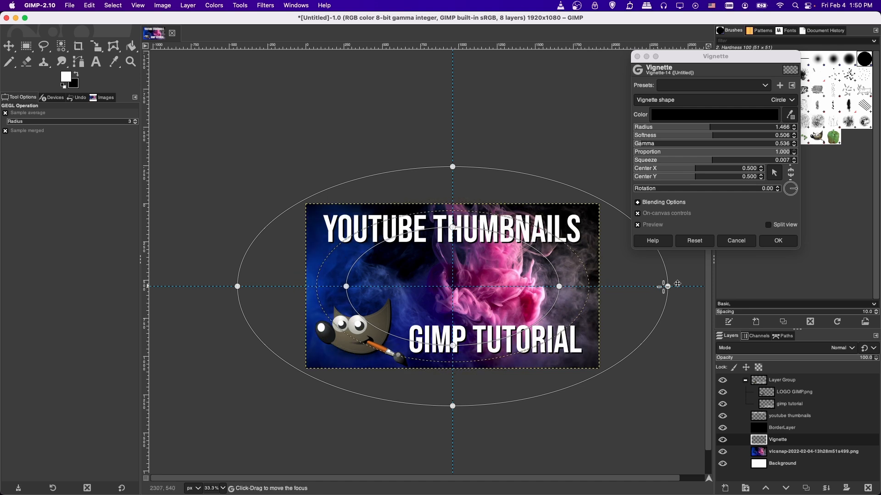
Try a tighter vignette with radius 0.922, varying the ellipse's height to a squeeze of -0.308
{"action": "left_click_drag", "start_coordinate": [668, 286], "coordinate": [591, 286]}
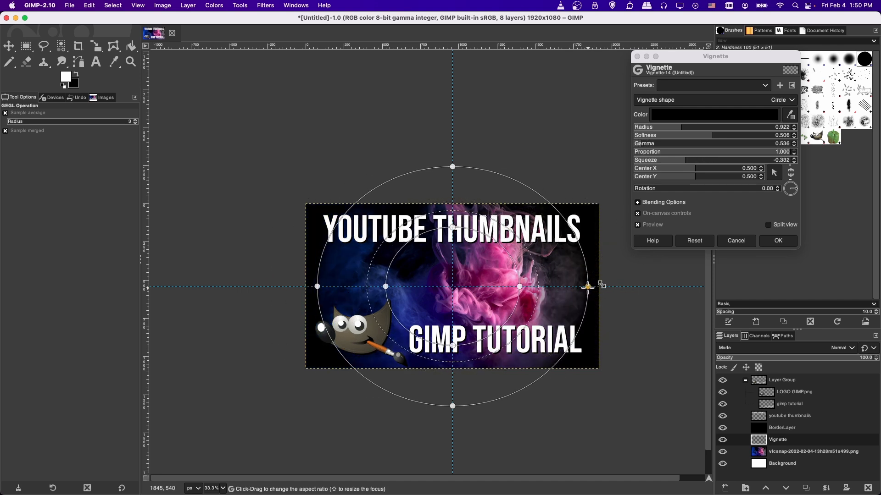
{"action": "left_click_drag", "start_coordinate": [454, 167], "coordinate": [453, 210]}
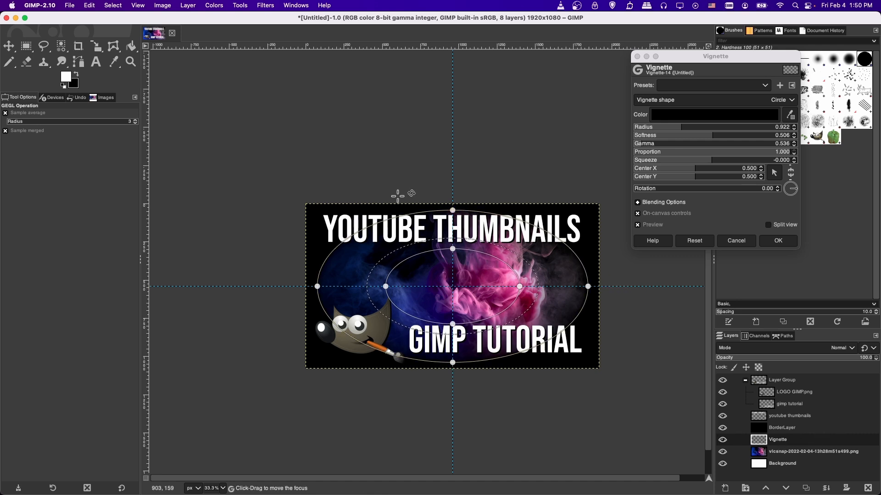
{"action": "left_click_drag", "start_coordinate": [453, 210], "coordinate": [450, 170]}
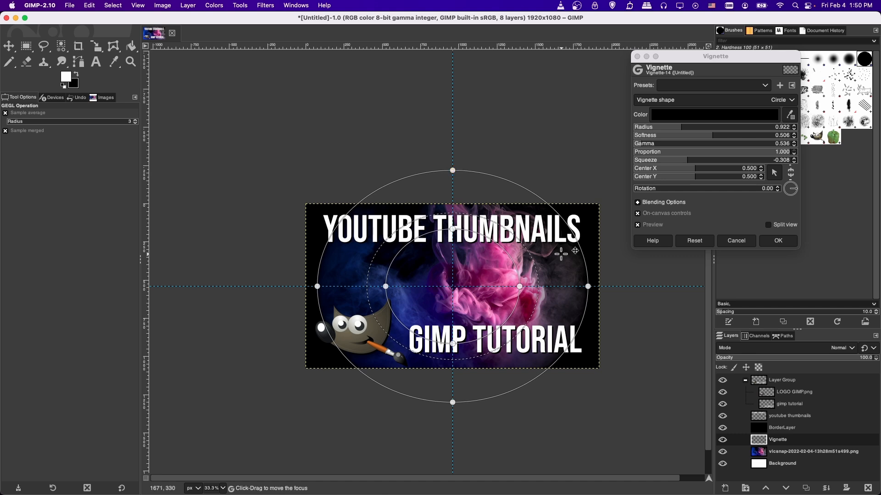
Widen the vignette to radius 1.417 with squeeze -0.032, set its gamma to 0.356 and apply the filter
{"action": "left_click_drag", "start_coordinate": [588, 286], "coordinate": [670, 290]}
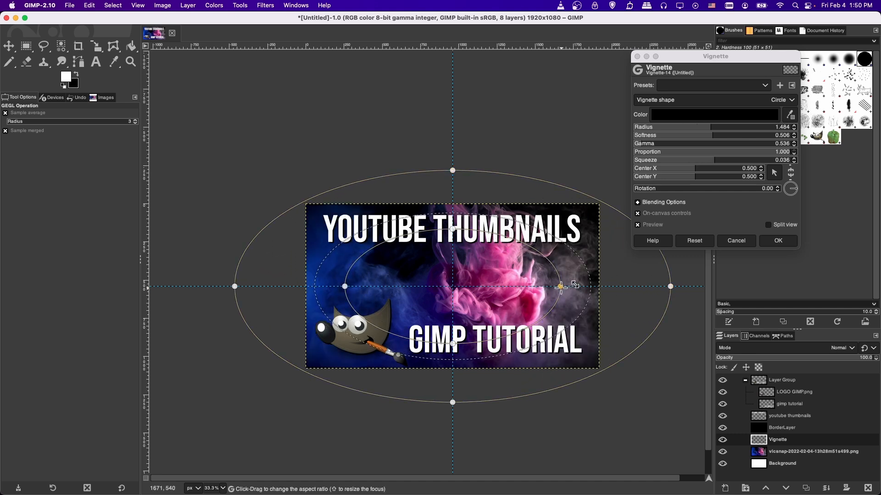
{"action": "left_click_drag", "start_coordinate": [670, 286], "coordinate": [661, 286]}
{"action": "left_click_drag", "start_coordinate": [453, 171], "coordinate": [453, 164]}
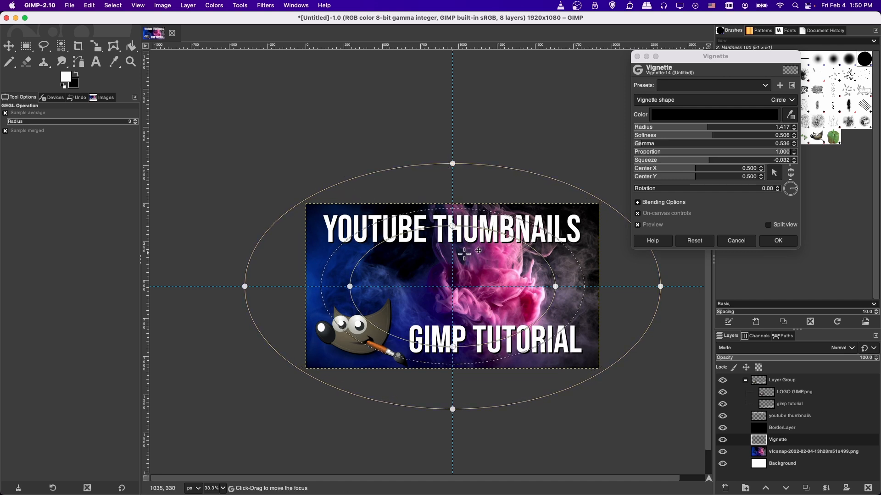
{"action": "mouse_move", "coordinate": [580, 274]}
{"action": "left_mouse_down"}
{"action": "mouse_move", "coordinate": [606, 273]}
{"action": "mouse_move", "coordinate": [569, 276]}
{"action": "left_mouse_up"}
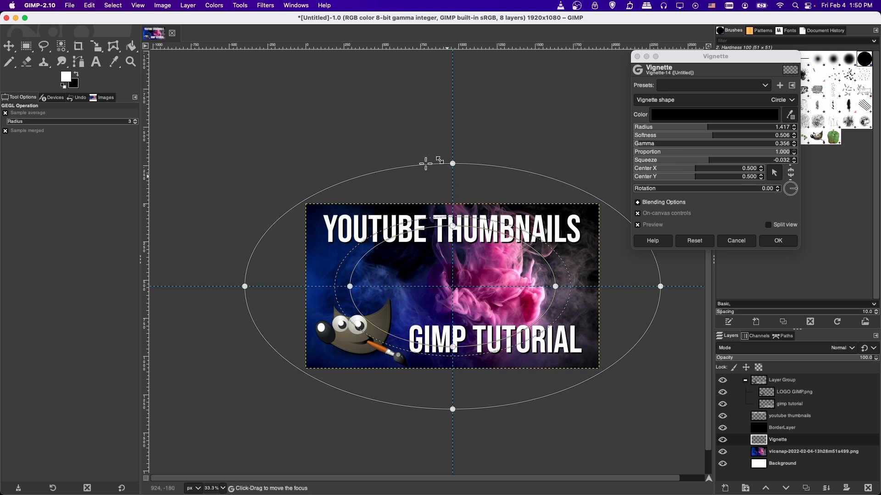
{"action": "left_click", "coordinate": [779, 244]}
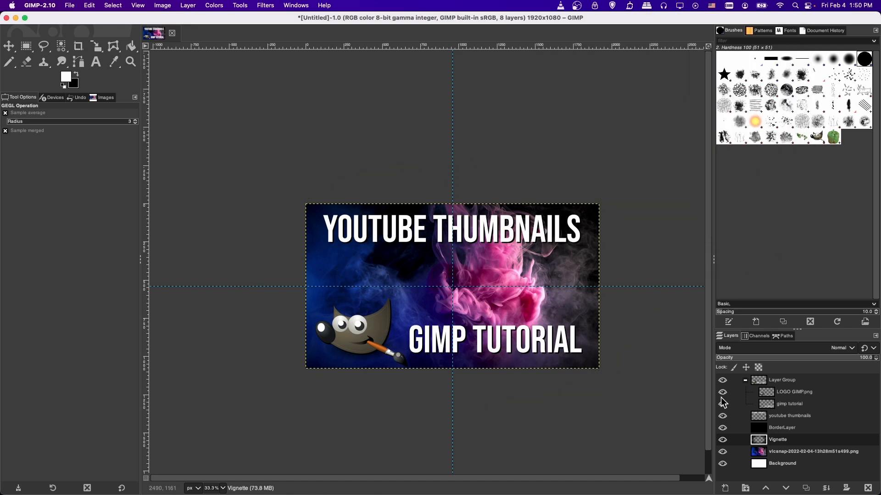
Compare the thumbnail with the Vignette layer hidden and shown
{"action": "left_click", "coordinate": [723, 441]}
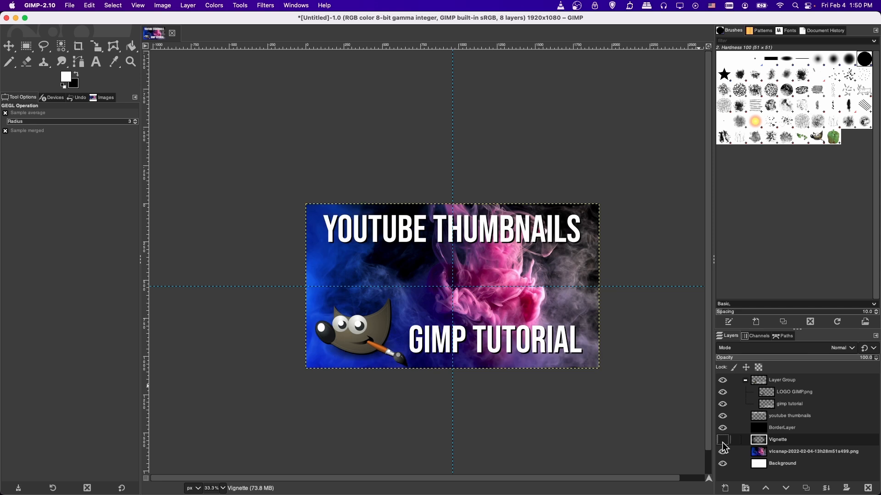
{"action": "left_click", "coordinate": [722, 441]}
{"action": "left_click", "coordinate": [723, 442]}
{"action": "left_click", "coordinate": [723, 441]}
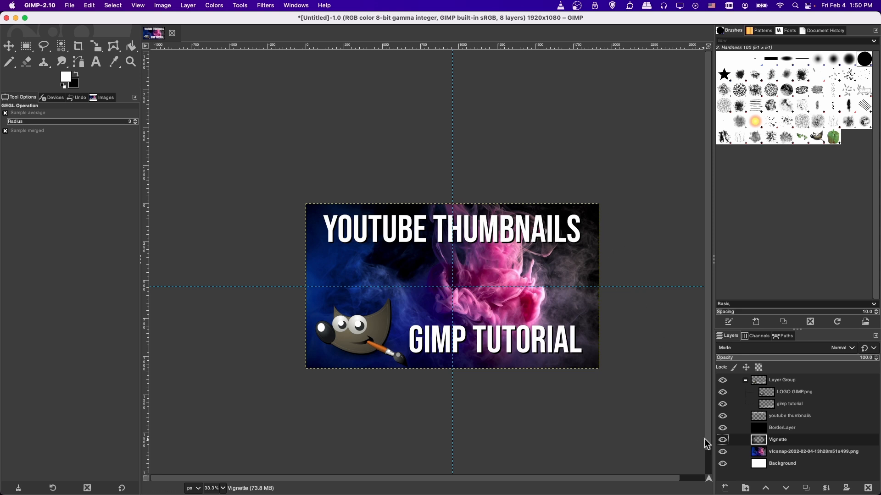
{"action": "left_click", "coordinate": [724, 440]}
{"action": "left_click", "coordinate": [725, 441]}
{"action": "left_click", "coordinate": [724, 440]}
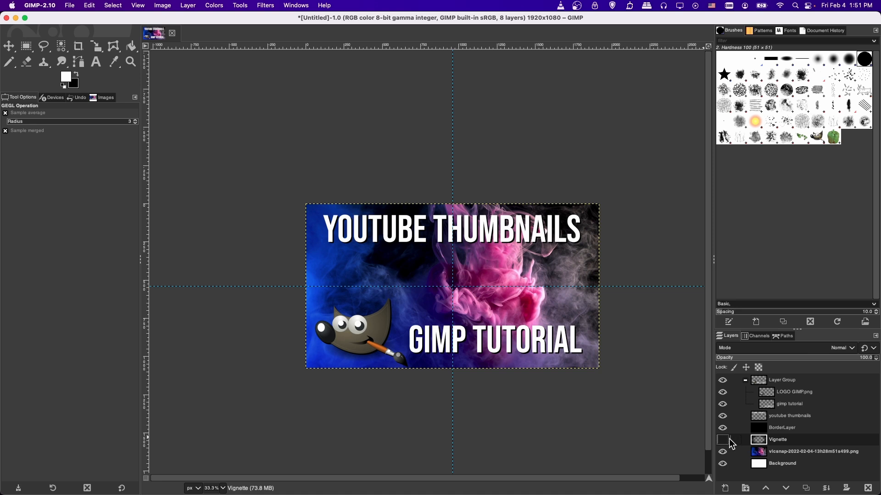
Add a transparent 1920 x 1080 layer named Border above the Vignette layer and apply Alpha to Selection to it
{"action": "left_click", "coordinate": [725, 488]}
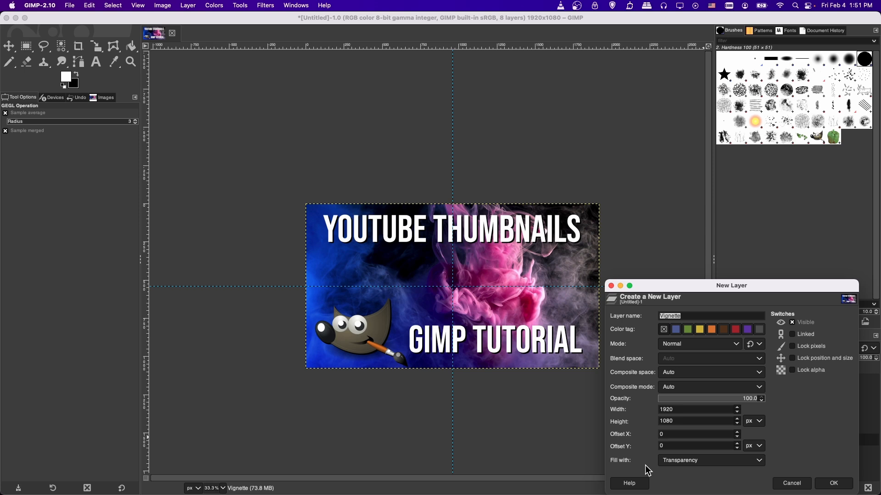
{"action": "type", "text": "Border"}
{"action": "left_click", "coordinate": [836, 485]}
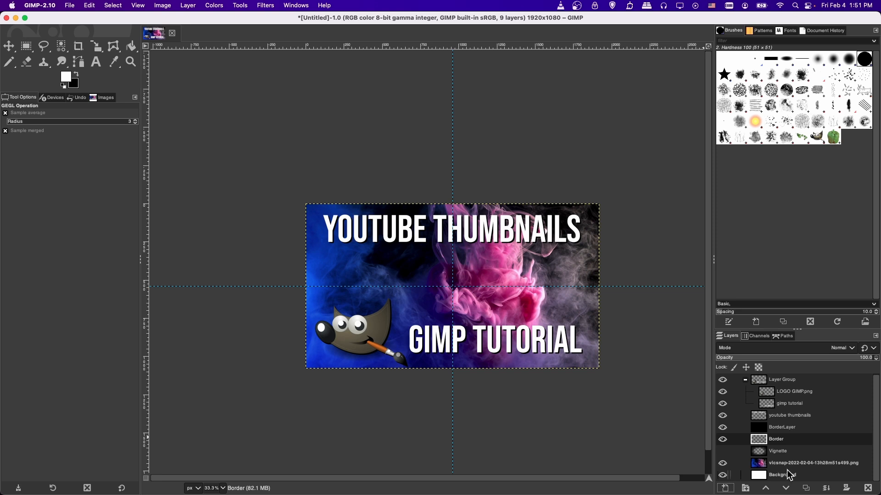
{"action": "key", "text": "m"}
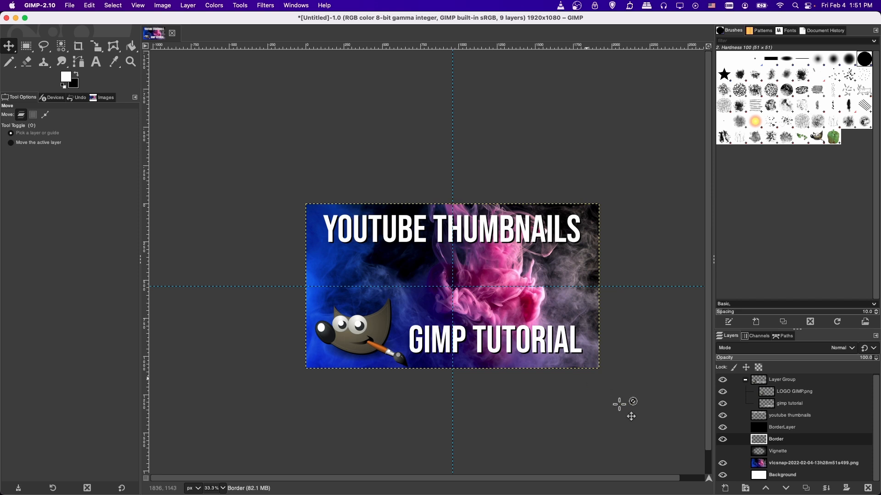
{"action": "right_click", "coordinate": [766, 448]}
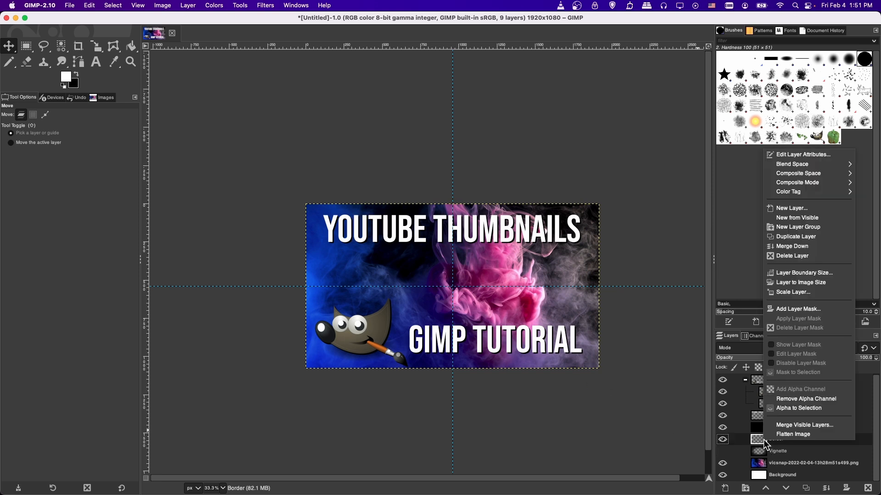
{"action": "left_click", "coordinate": [802, 409]}
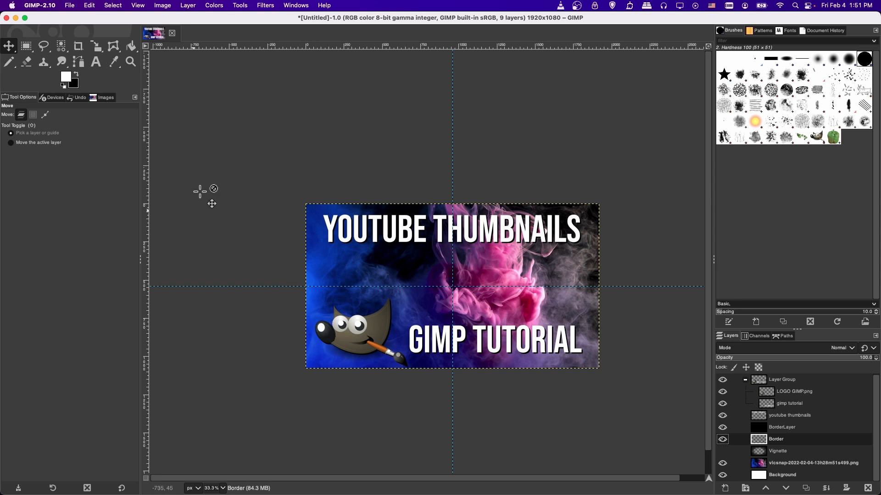
Try cyan, blue and orange hues for the foreground color and settle on the pink-red e81e68
{"action": "left_click", "coordinate": [70, 83]}
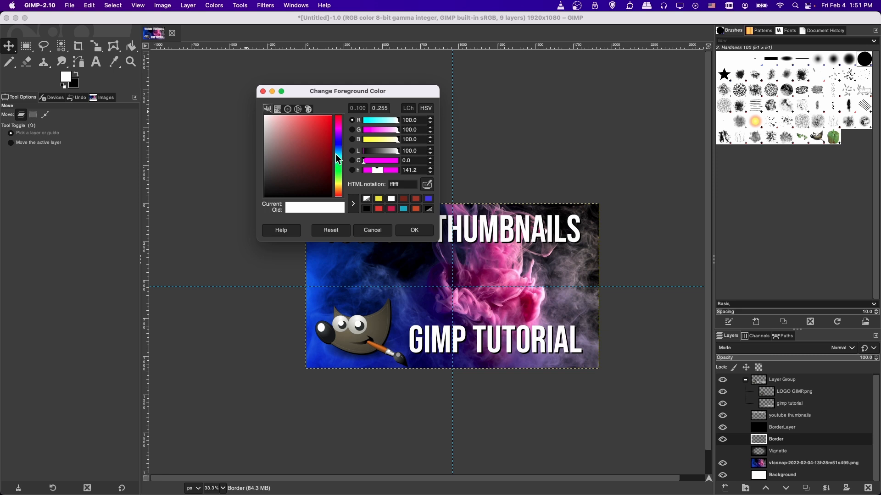
{"action": "left_click", "coordinate": [339, 156]}
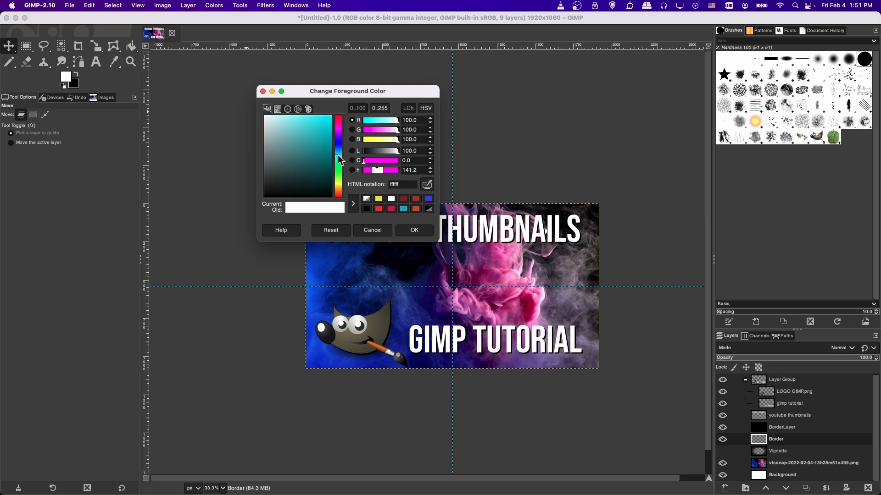
{"action": "left_click_drag", "start_coordinate": [342, 94], "coordinate": [245, 81]}
{"action": "mouse_move", "coordinate": [223, 118]}
{"action": "left_mouse_down"}
{"action": "mouse_move", "coordinate": [227, 110]}
{"action": "mouse_move", "coordinate": [229, 138]}
{"action": "mouse_move", "coordinate": [227, 105]}
{"action": "left_mouse_up"}
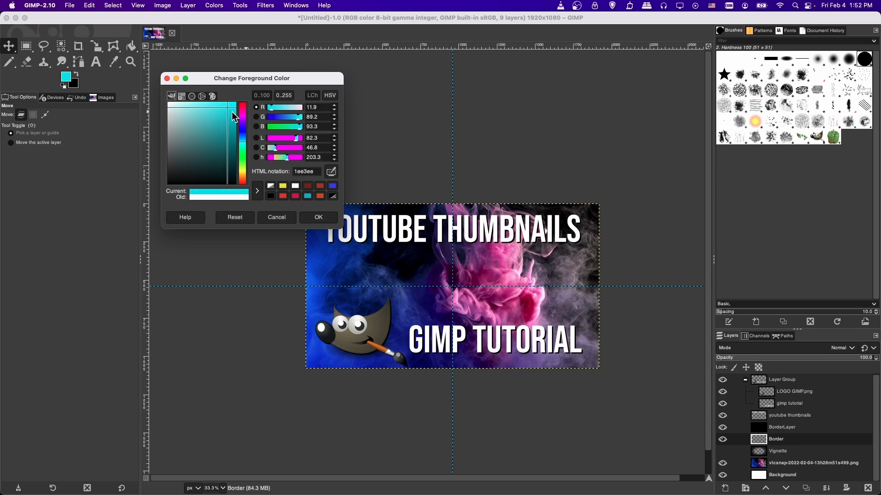
{"action": "left_click_drag", "start_coordinate": [242, 139], "coordinate": [243, 141]}
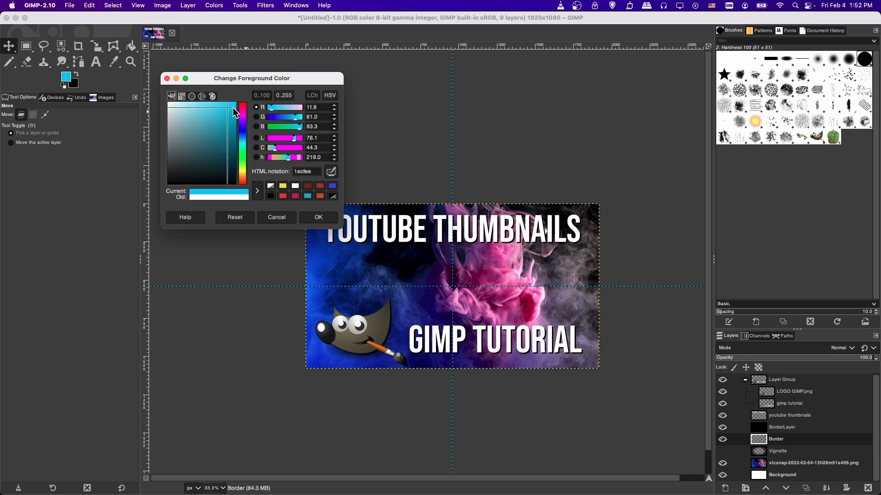
{"action": "left_click", "coordinate": [242, 131]}
{"action": "left_click", "coordinate": [243, 180]}
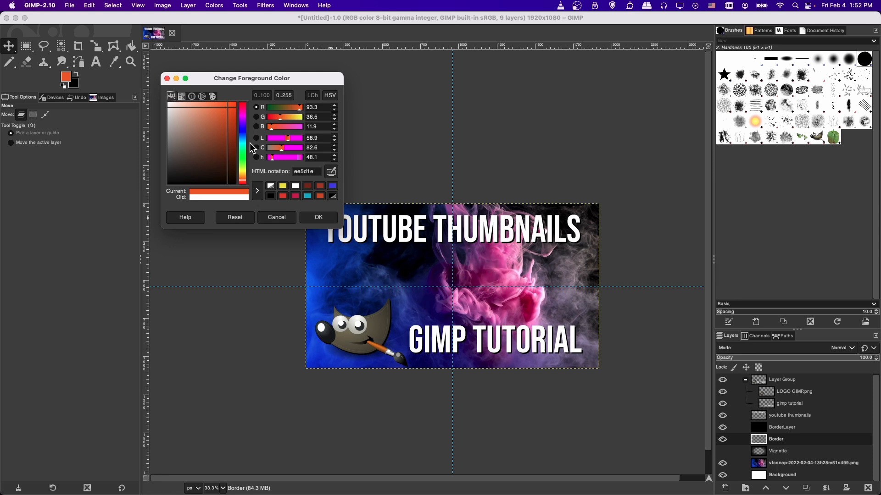
{"action": "left_click", "coordinate": [244, 118]}
{"action": "mouse_move", "coordinate": [244, 118]}
{"action": "left_mouse_down"}
{"action": "mouse_move", "coordinate": [250, 123]}
{"action": "mouse_move", "coordinate": [246, 112]}
{"action": "left_mouse_up"}
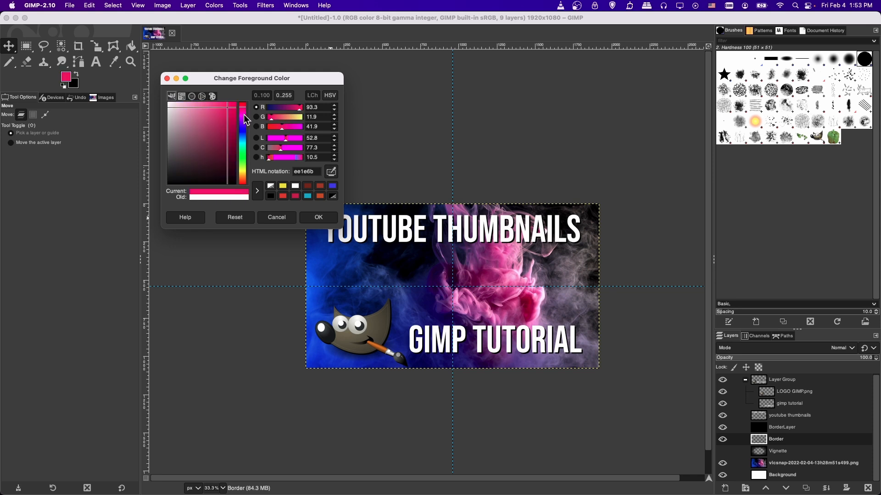
{"action": "left_click_drag", "start_coordinate": [229, 108], "coordinate": [228, 109]}
{"action": "left_click", "coordinate": [318, 219]}
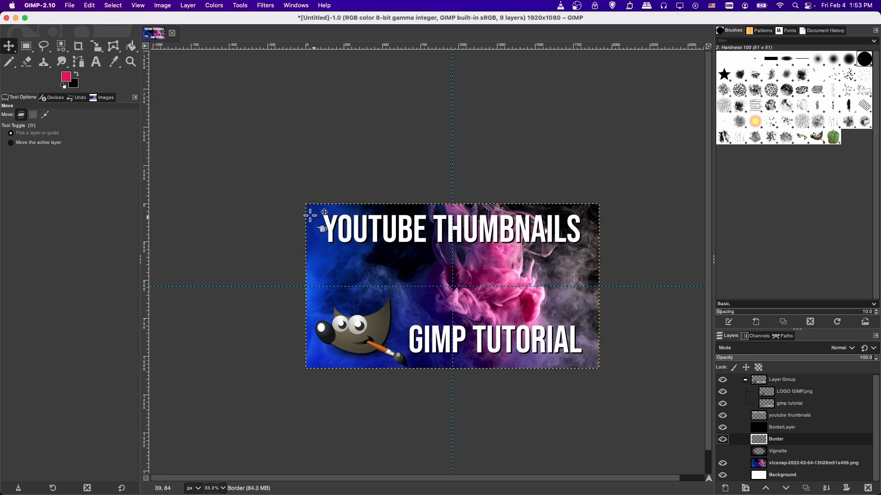
Select the entire canvas with the Border layer active
{"action": "key", "text": "r"}
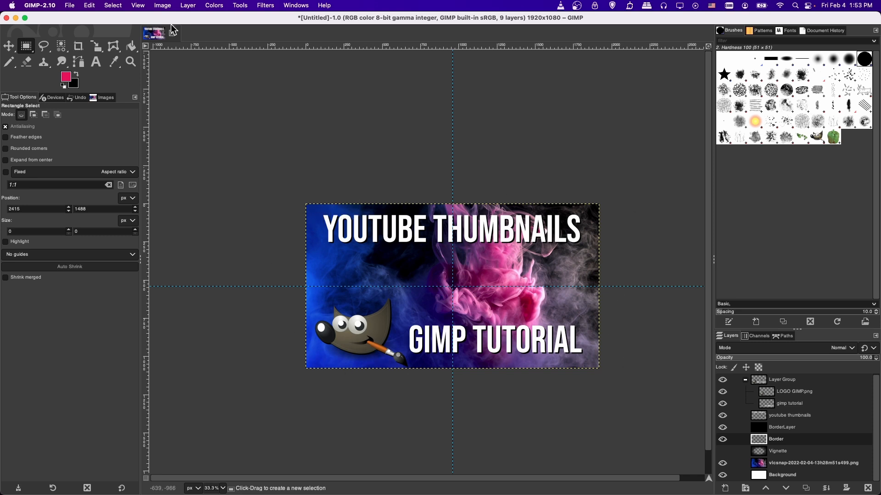
{"action": "left_click", "coordinate": [113, 6]}
{"action": "left_click", "coordinate": [121, 21]}
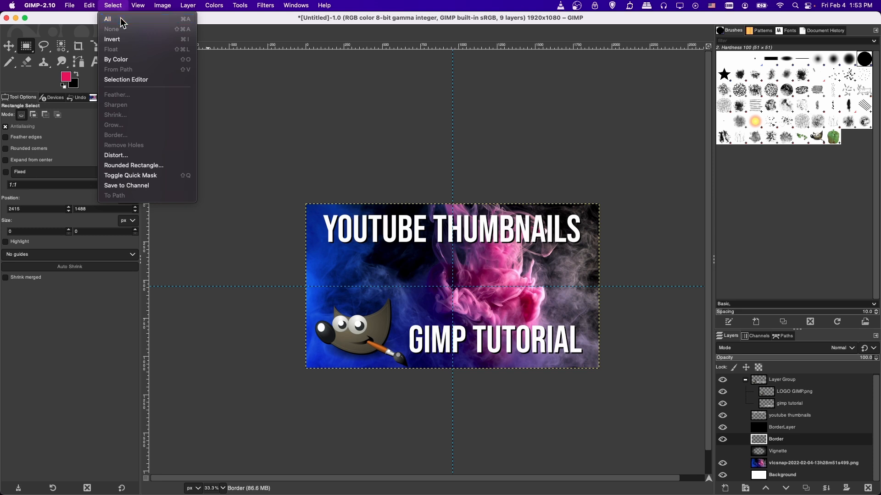
Stroke the full-canvas selection on the Border layer with an 80 px solid line in the pink-red foreground color
{"action": "left_click", "coordinate": [91, 6]}
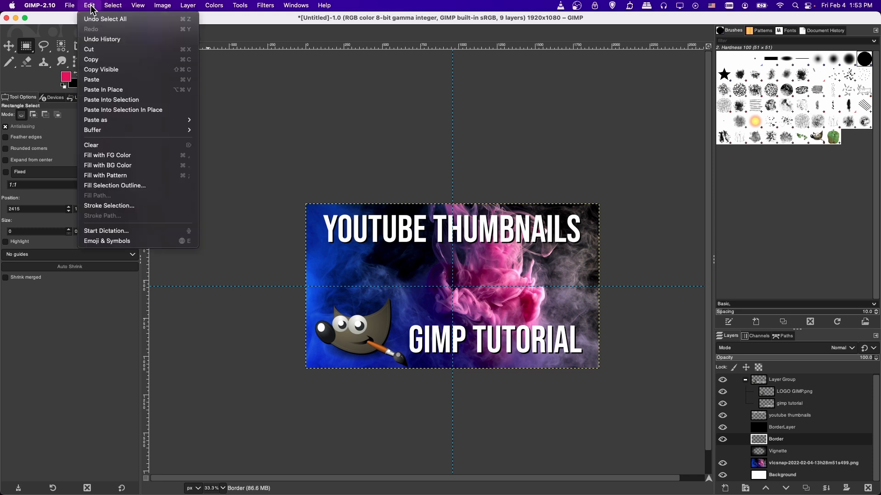
{"action": "left_click", "coordinate": [182, 208]}
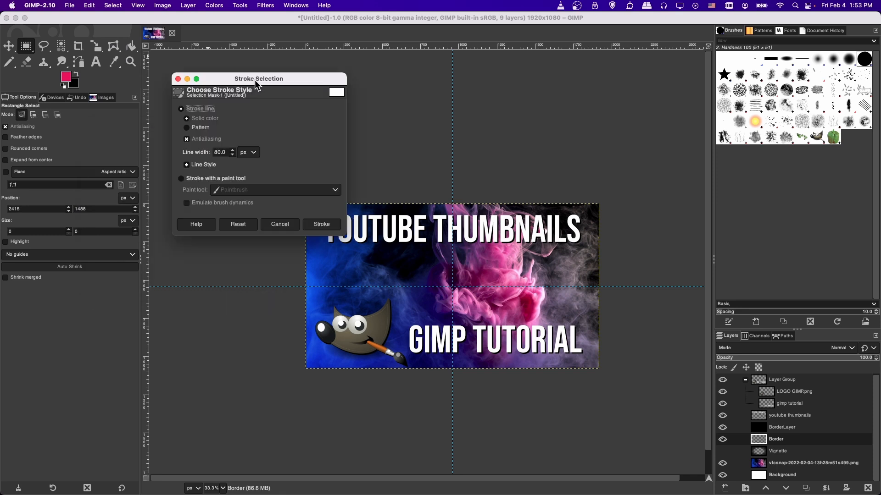
{"action": "left_click_drag", "start_coordinate": [257, 78], "coordinate": [251, 82]}
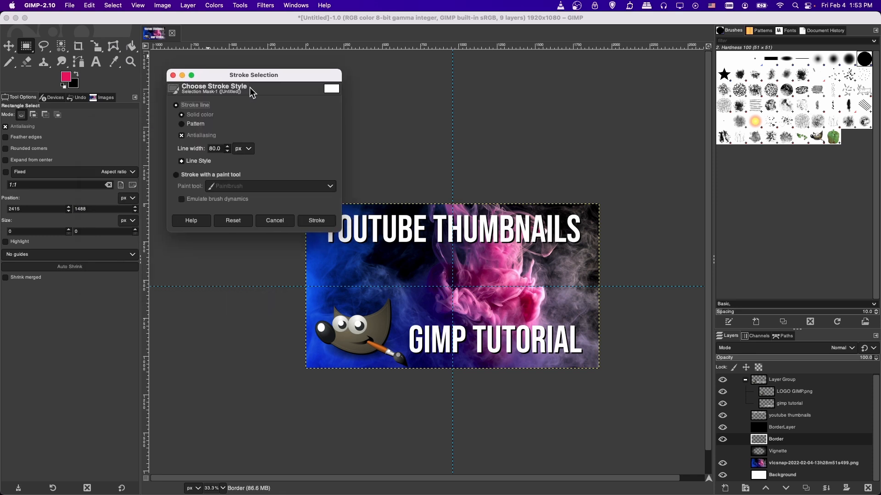
{"action": "left_click_drag", "start_coordinate": [222, 149], "coordinate": [188, 149]}
{"action": "left_click", "coordinate": [222, 149]}
{"action": "double_click", "coordinate": [222, 149]}
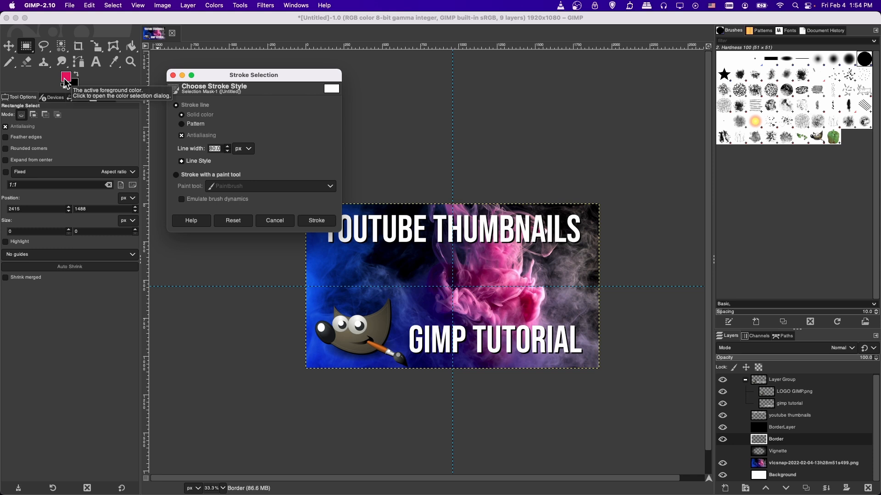
{"action": "left_click", "coordinate": [316, 221]}
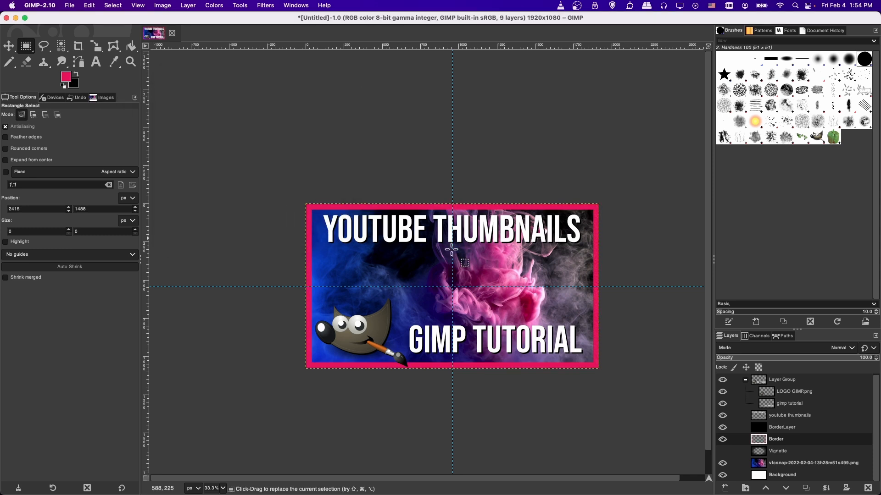
Undo the pink-red border stroke
{"action": "scroll", "coordinate": [621, 287], "scroll_direction": "right", "scroll_amount": 2}
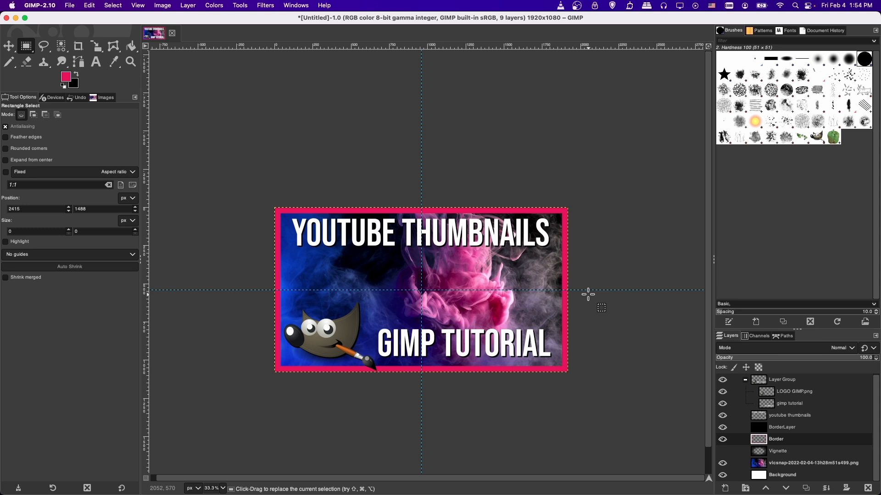
{"action": "key", "text": "super"}
{"action": "key", "text": "super+z"}
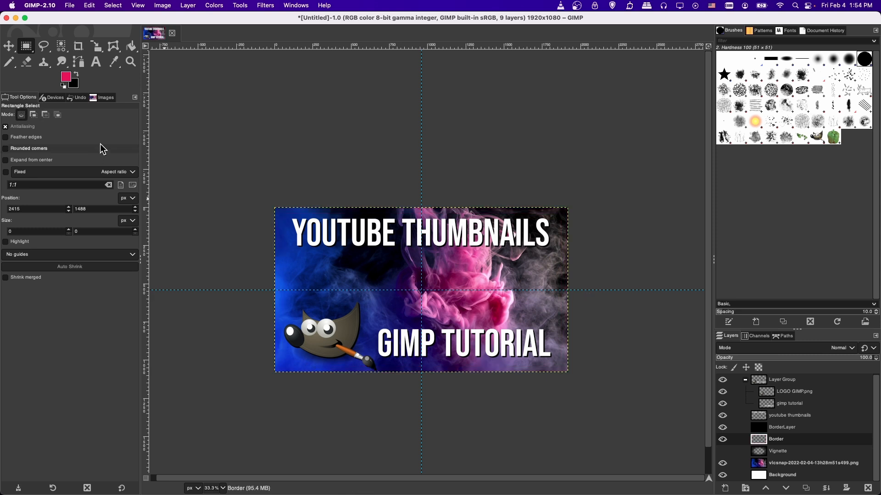
Try a yellow e8d51e border by stroking the selection with an 80 px solid line, and undo it
{"action": "left_click", "coordinate": [66, 77]}
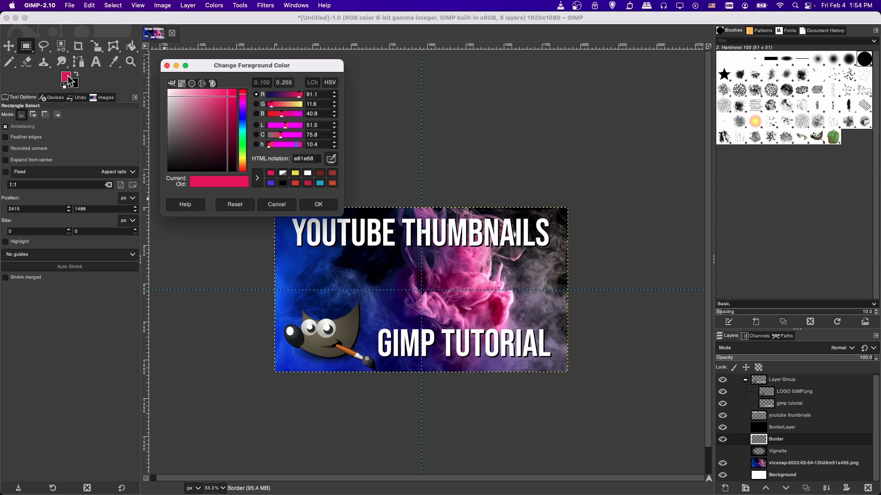
{"action": "left_click_drag", "start_coordinate": [243, 152], "coordinate": [246, 163]}
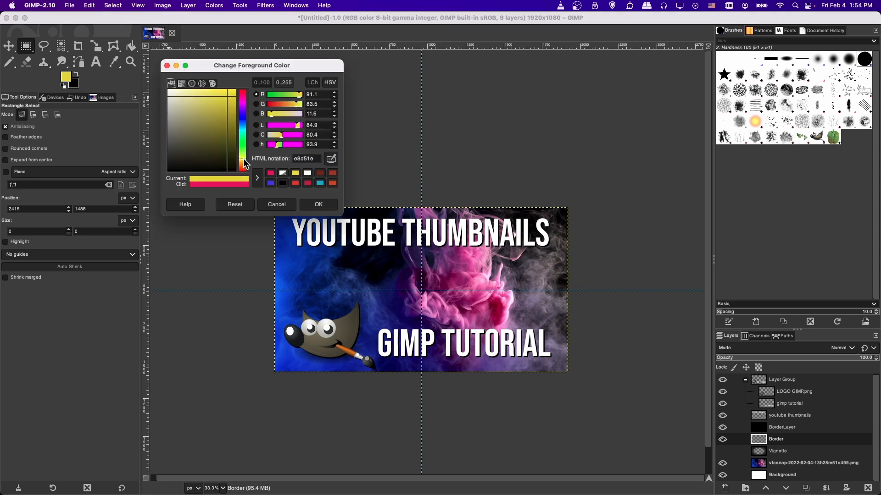
{"action": "left_click", "coordinate": [319, 204]}
{"action": "left_click", "coordinate": [89, 6]}
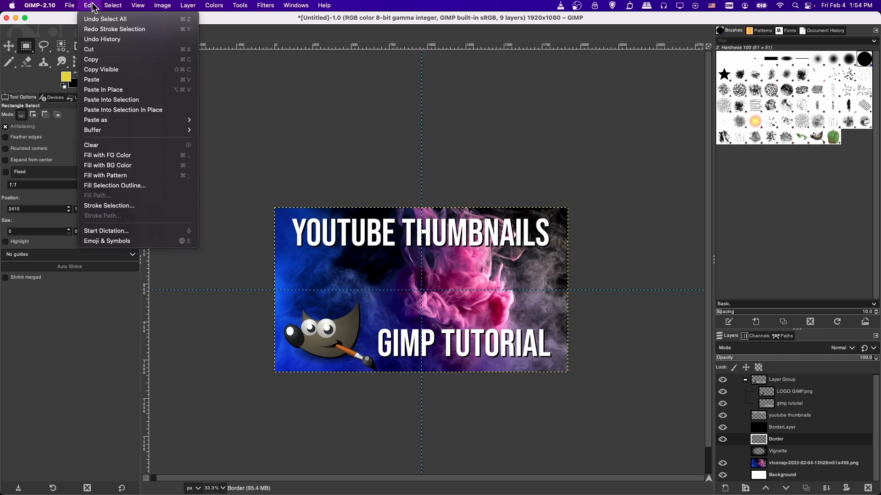
{"action": "left_click", "coordinate": [109, 206]}
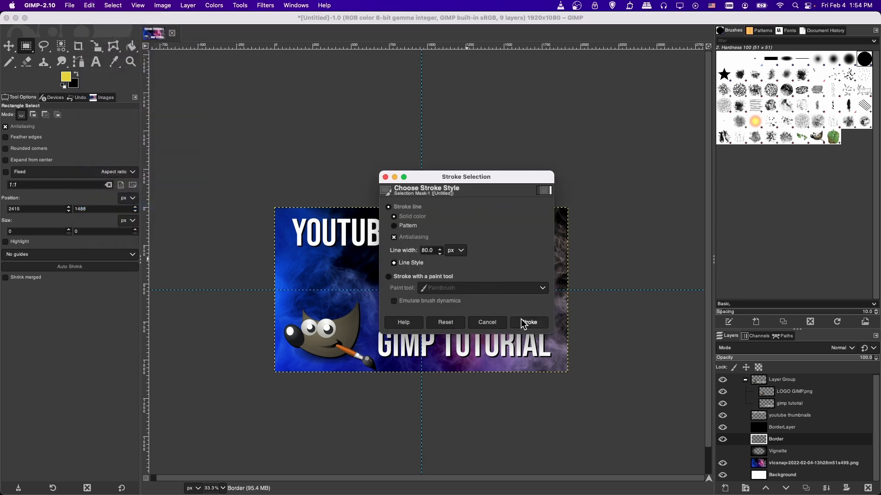
{"action": "left_click", "coordinate": [529, 323]}
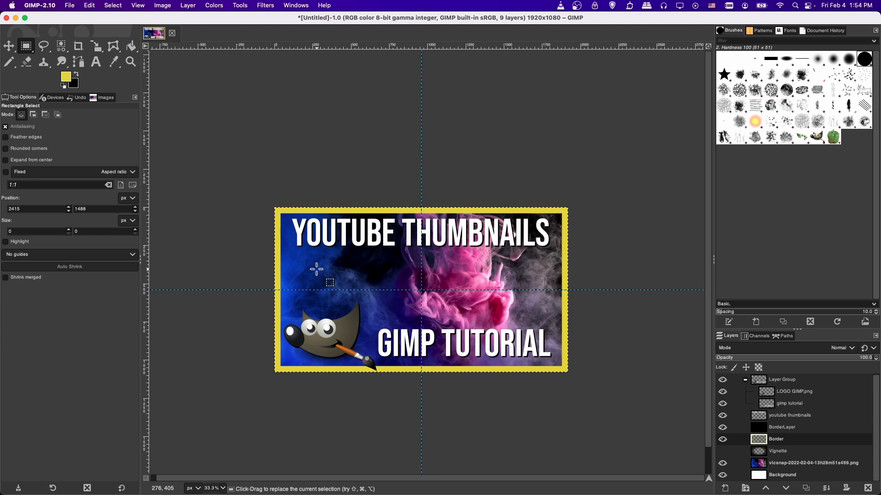
{"action": "key", "text": "ctrl+z"}
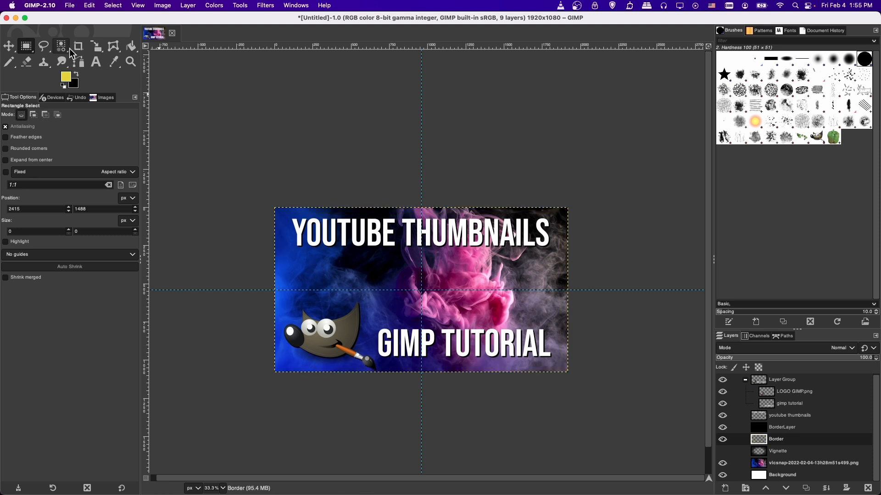
Set the foreground color to pink e81e6f and stroke the full-canvas selection with an 80 px solid line on the Border layer
{"action": "left_click", "coordinate": [66, 79]}
{"action": "left_click", "coordinate": [243, 87]}
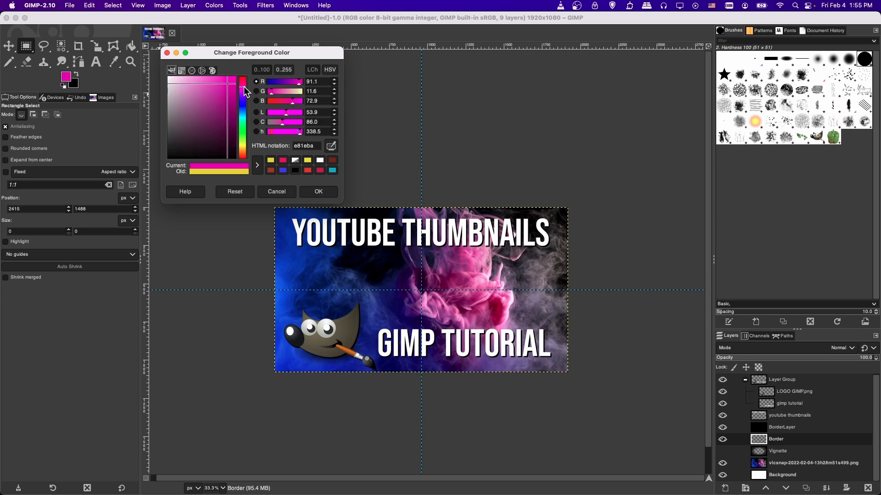
{"action": "left_click_drag", "start_coordinate": [246, 89], "coordinate": [247, 88]}
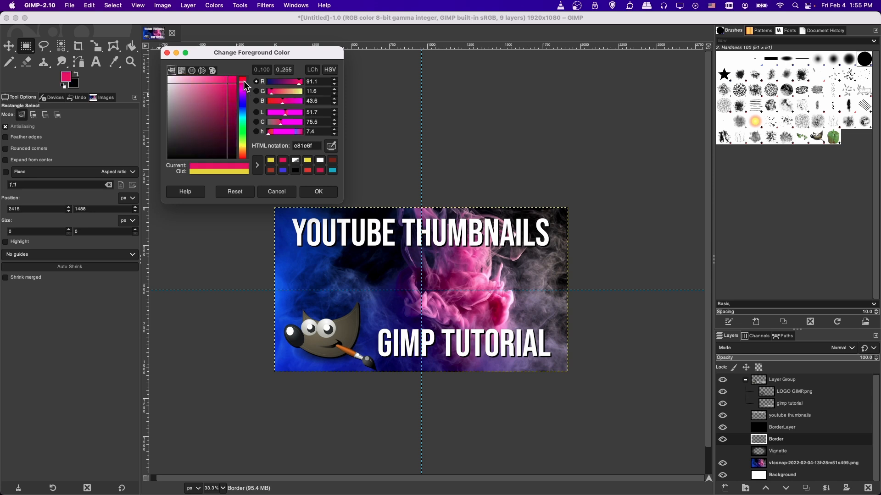
{"action": "left_click", "coordinate": [319, 192]}
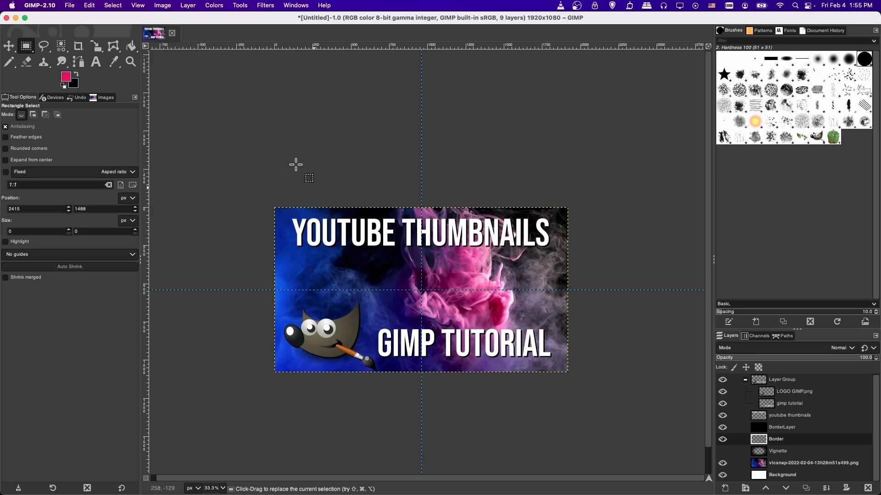
{"action": "left_click", "coordinate": [98, 6]}
{"action": "left_click", "coordinate": [136, 208]}
{"action": "left_click", "coordinate": [459, 329]}
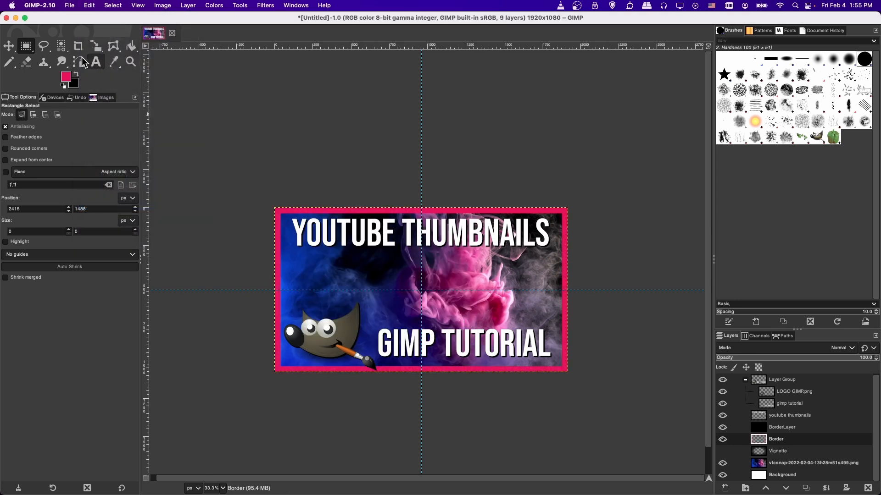
Show the Vignette layer and hide the Border layer
{"action": "scroll", "coordinate": [518, 246], "scroll_direction": "up", "scroll_amount": 1}
{"action": "scroll", "coordinate": [518, 246], "scroll_direction": "left", "scroll_amount": 3}
{"action": "scroll", "coordinate": [518, 245], "scroll_direction": "down", "scroll_amount": 2}
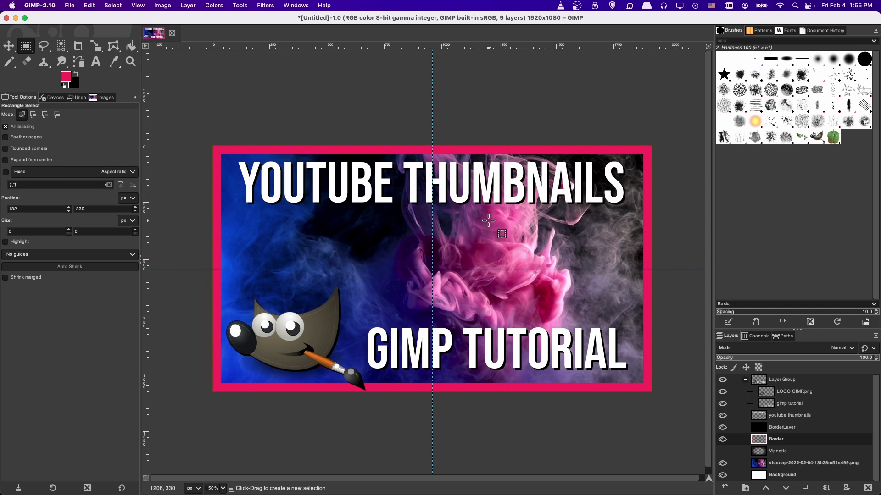
{"action": "scroll", "coordinate": [667, 229], "scroll_direction": "right", "scroll_amount": 1}
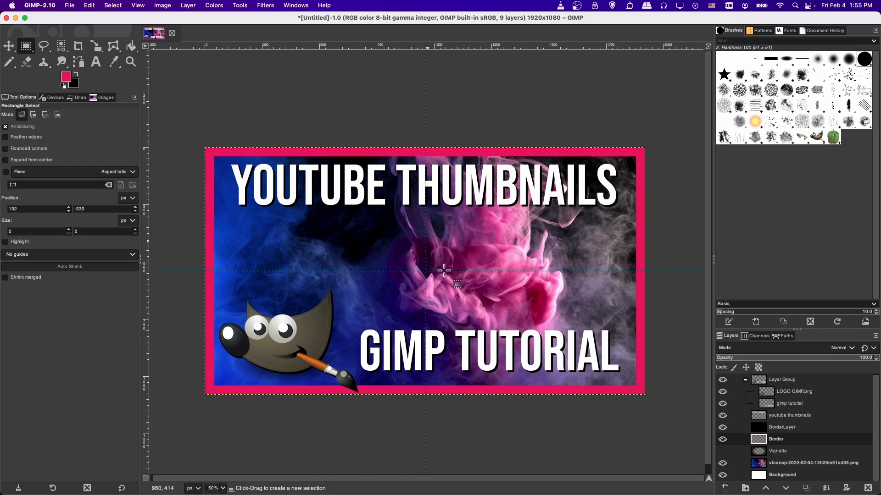
{"action": "scroll", "coordinate": [557, 282], "scroll_direction": "down", "scroll_amount": 2}
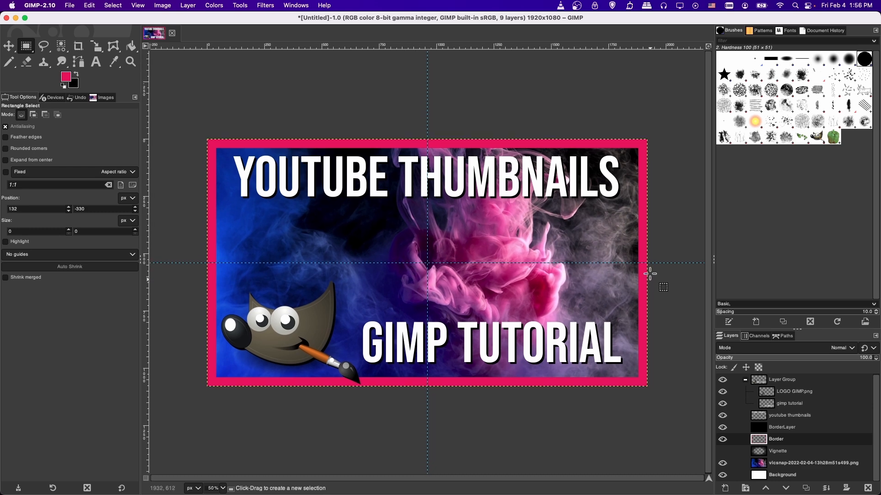
{"action": "left_click", "coordinate": [724, 441]}
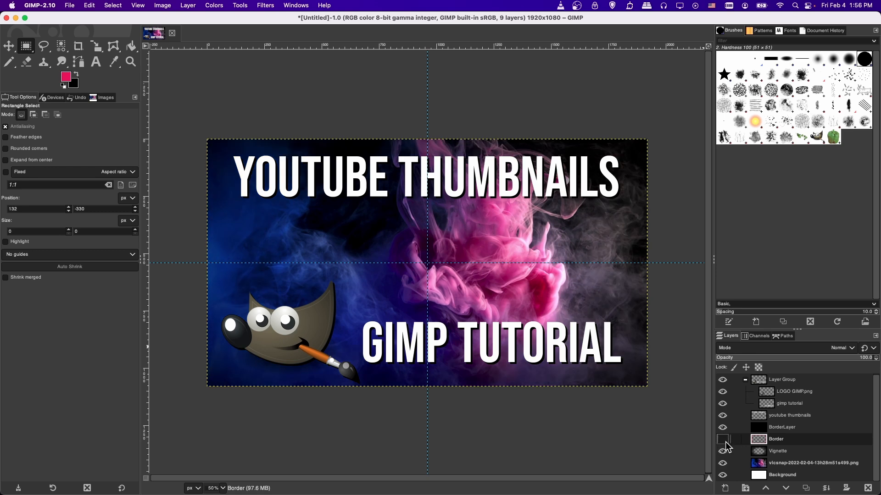
Show the pink Border layer and hide the Vignette layer
{"action": "left_click", "coordinate": [724, 440]}
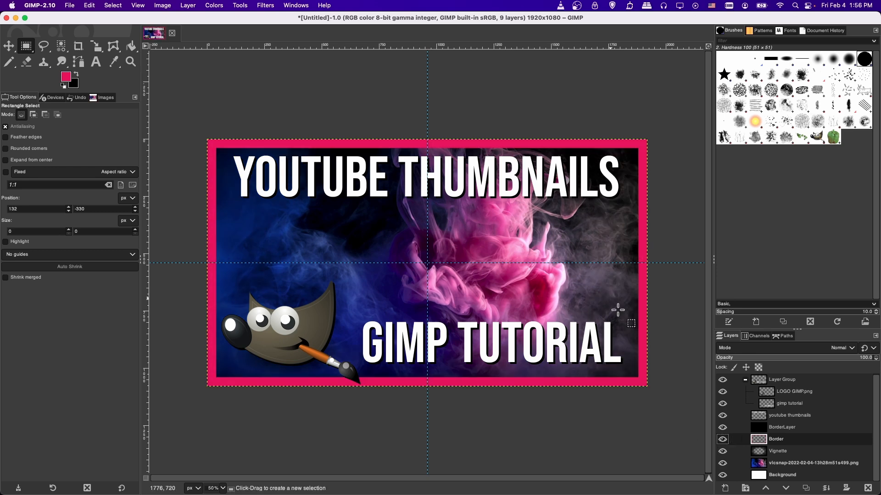
{"action": "left_click", "coordinate": [723, 452]}
{"action": "left_click", "coordinate": [723, 452]}
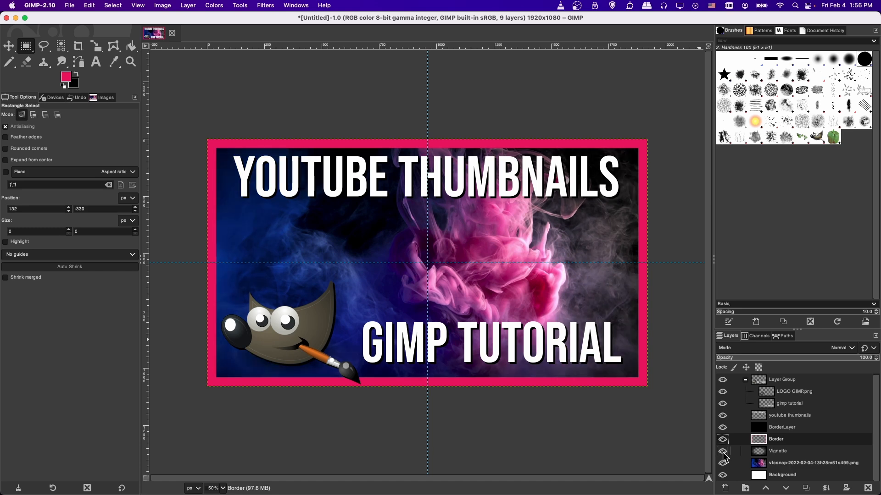
{"action": "left_click", "coordinate": [723, 452]}
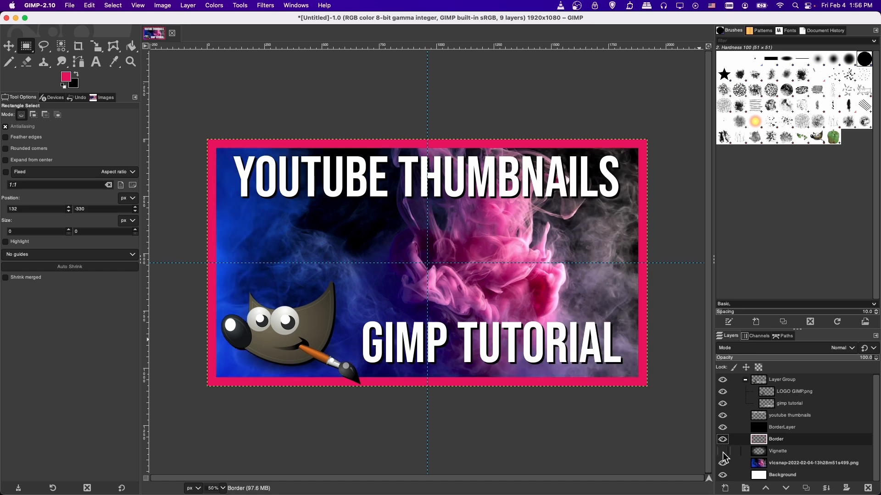
{"action": "key", "text": "minus"}
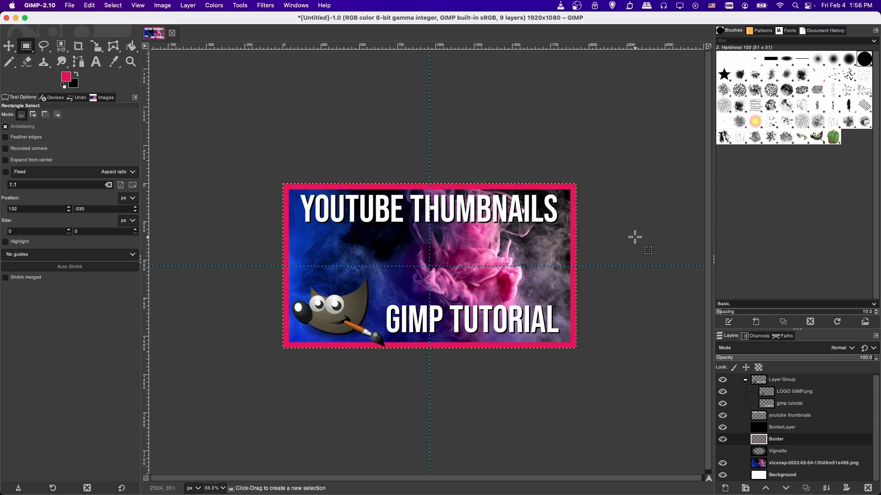
{"action": "scroll", "coordinate": [614, 237], "scroll_direction": "right", "scroll_amount": 2}
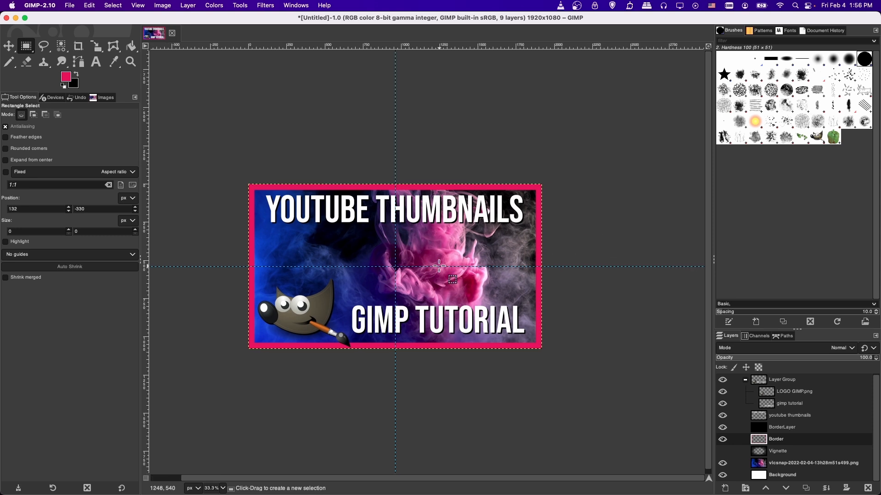
{"action": "key", "text": "plus"}
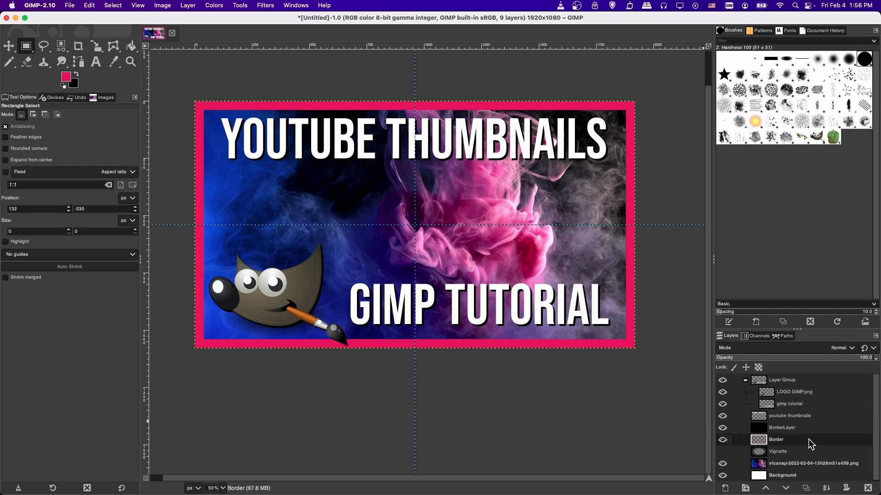
Try the Border layer at the top of the layer stack, and return it to its place between BorderLayer and Vignette
{"action": "left_click_drag", "start_coordinate": [811, 444], "coordinate": [819, 384]}
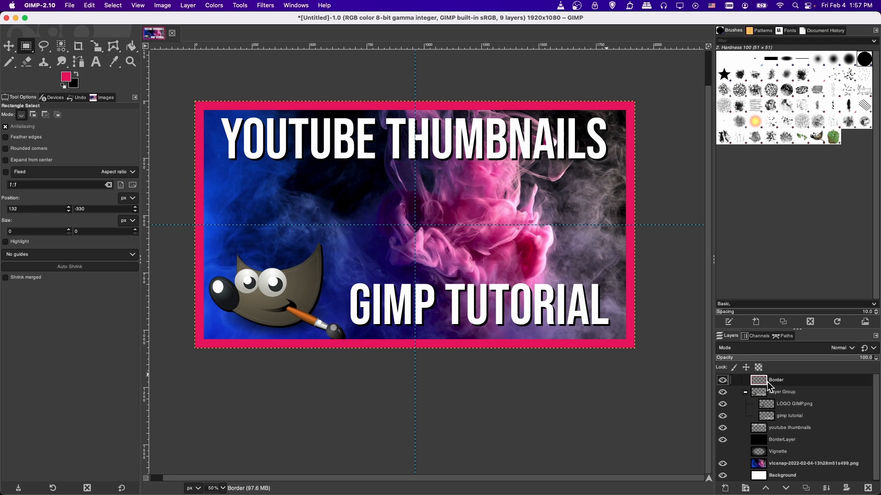
{"action": "left_click_drag", "start_coordinate": [770, 386], "coordinate": [791, 447]}
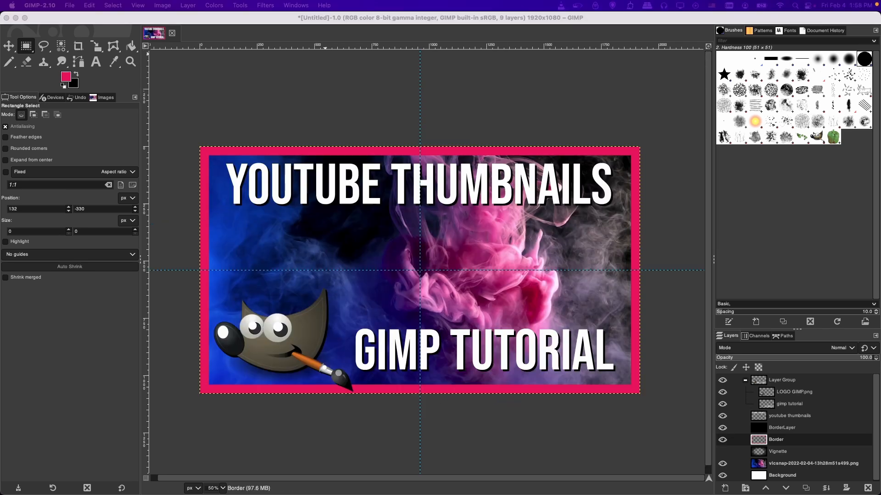
Save the project in the Thumbnails folder as GIMPThumbnailsTutorial.xcf
{"action": "left_click", "coordinate": [102, 328]}
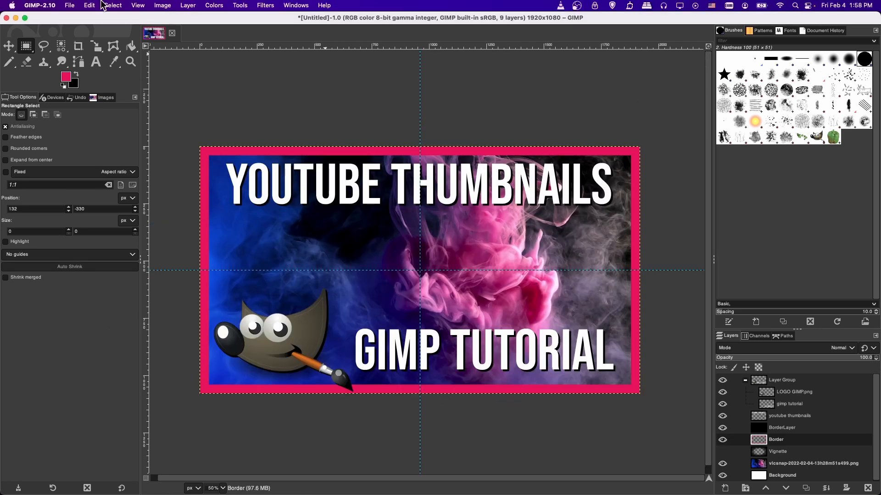
{"action": "left_click", "coordinate": [69, 6]}
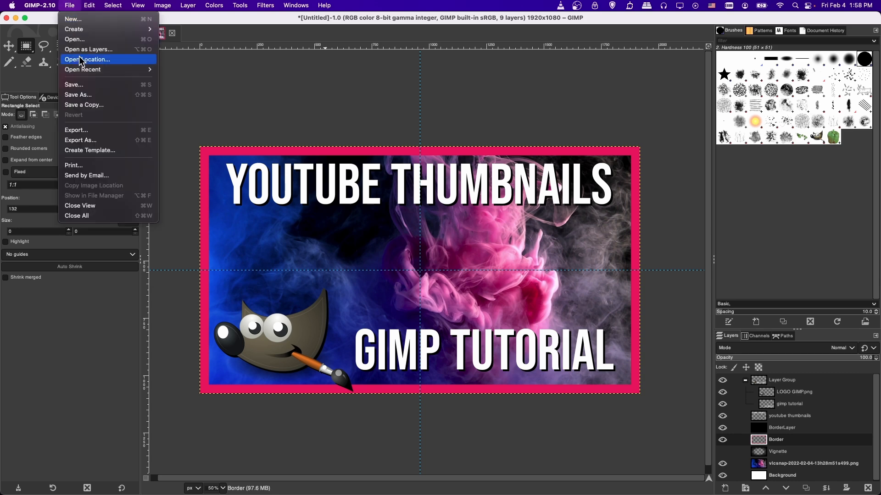
{"action": "left_click", "coordinate": [89, 95]}
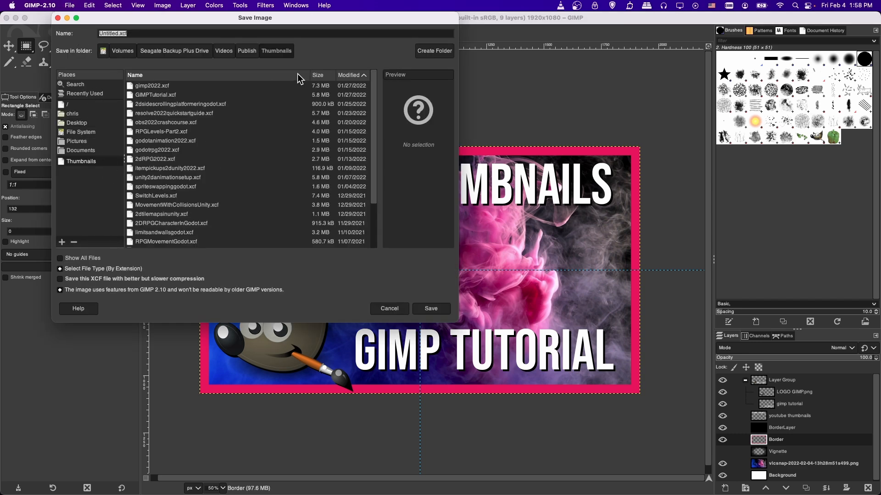
{"action": "type", "text": "GIMPThumbnails"}
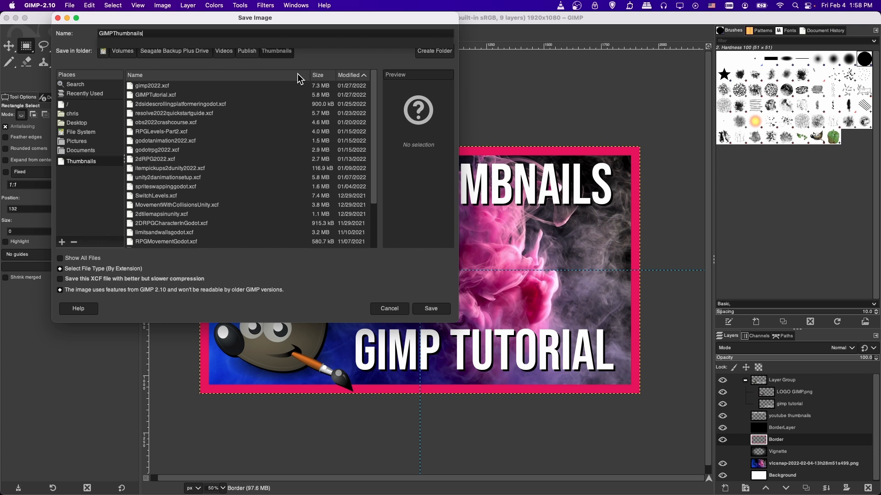
{"action": "type", "text": "Tutorial.xcf"}
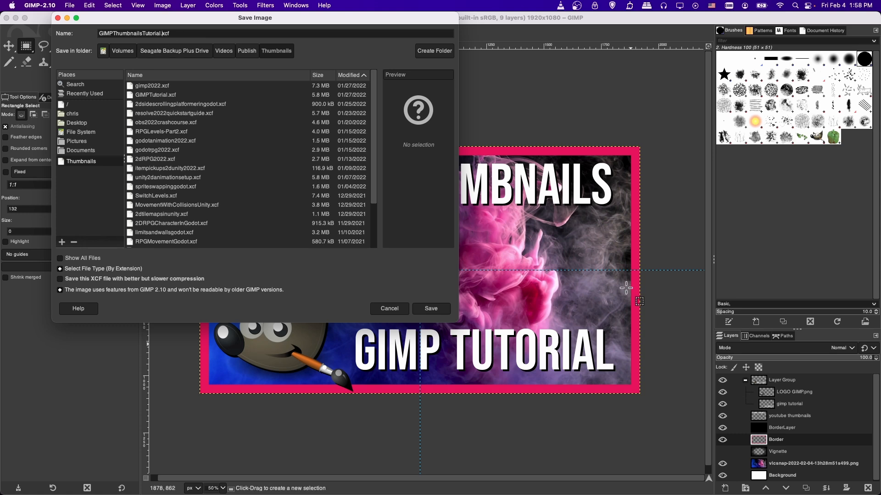
{"action": "left_click", "coordinate": [431, 309]}
Export the thumbnail to the Thumbnails folder as GIMPThumbnailsTutorial.jpg with JPEG quality 90
{"action": "key", "text": "super+shift+e"}
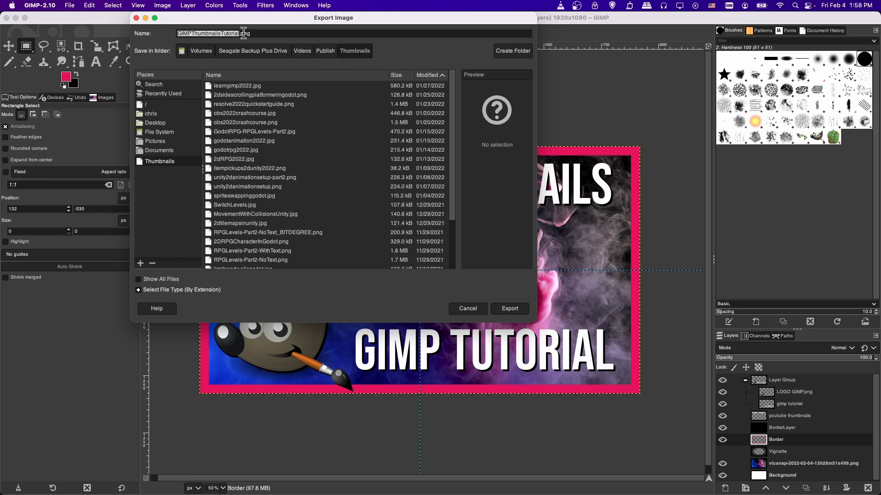
{"action": "double_click", "coordinate": [244, 33]}
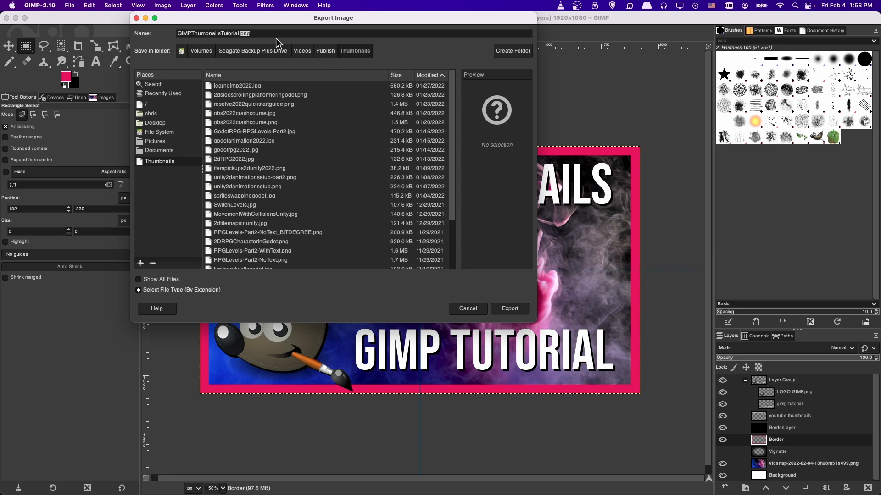
{"action": "type", "text": "jpg"}
{"action": "left_click", "coordinate": [505, 309]}
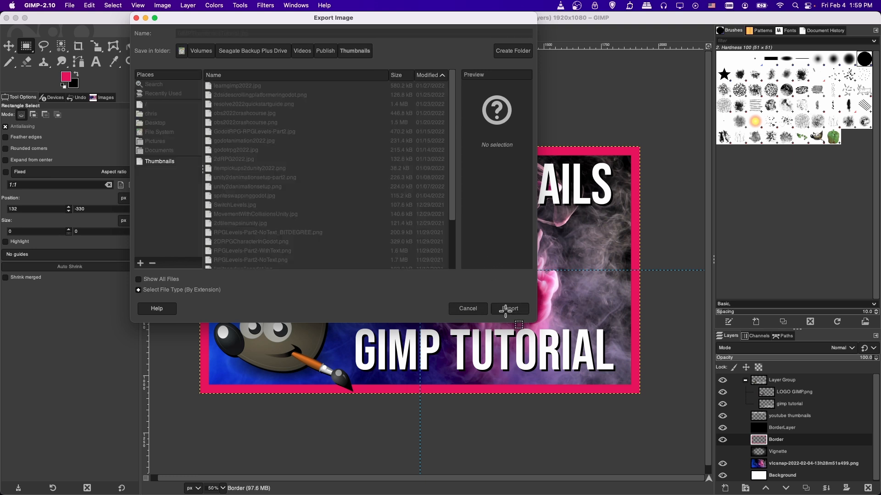
{"action": "left_click_drag", "start_coordinate": [431, 142], "coordinate": [407, 132]}
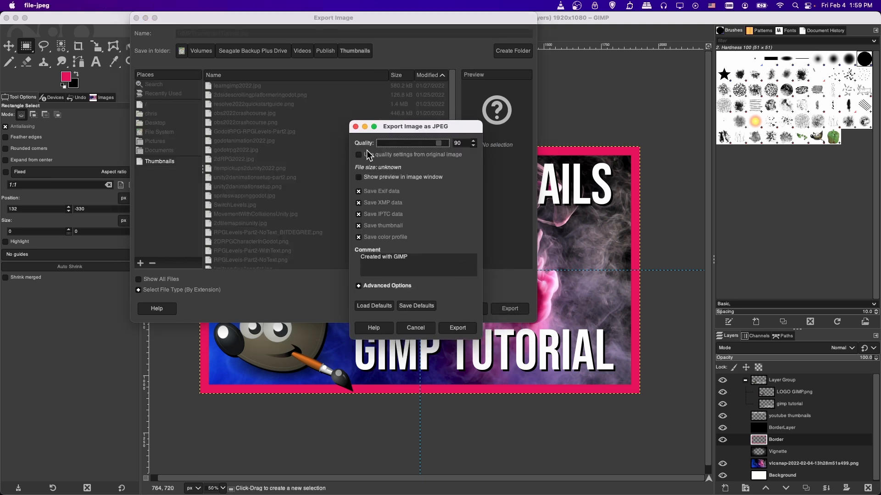
{"action": "left_click", "coordinate": [458, 328]}
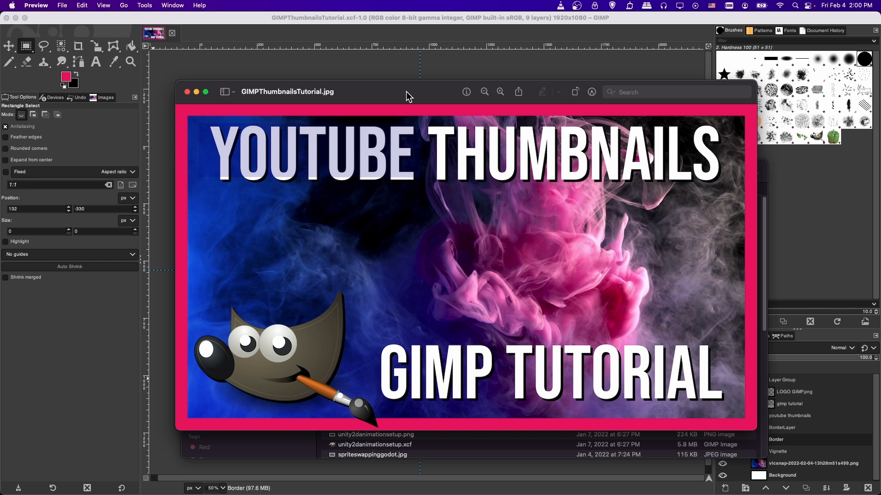
{"action": "left_click_drag", "start_coordinate": [406, 92], "coordinate": [409, 92]}
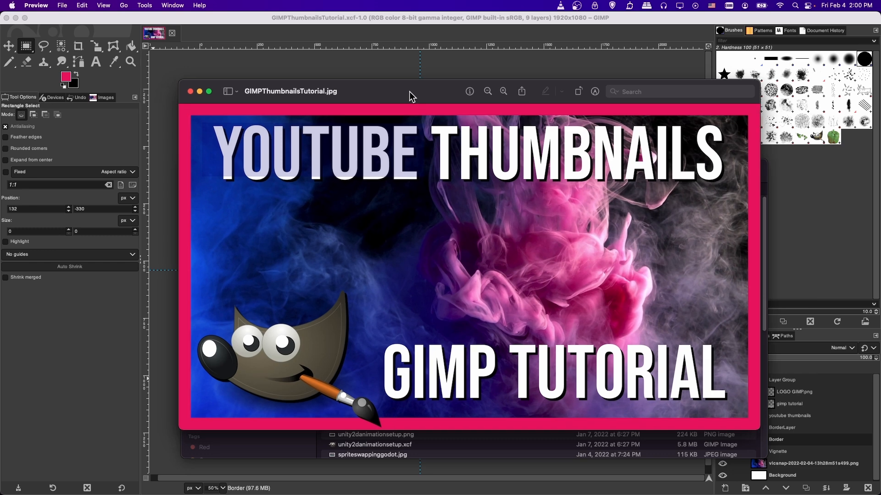